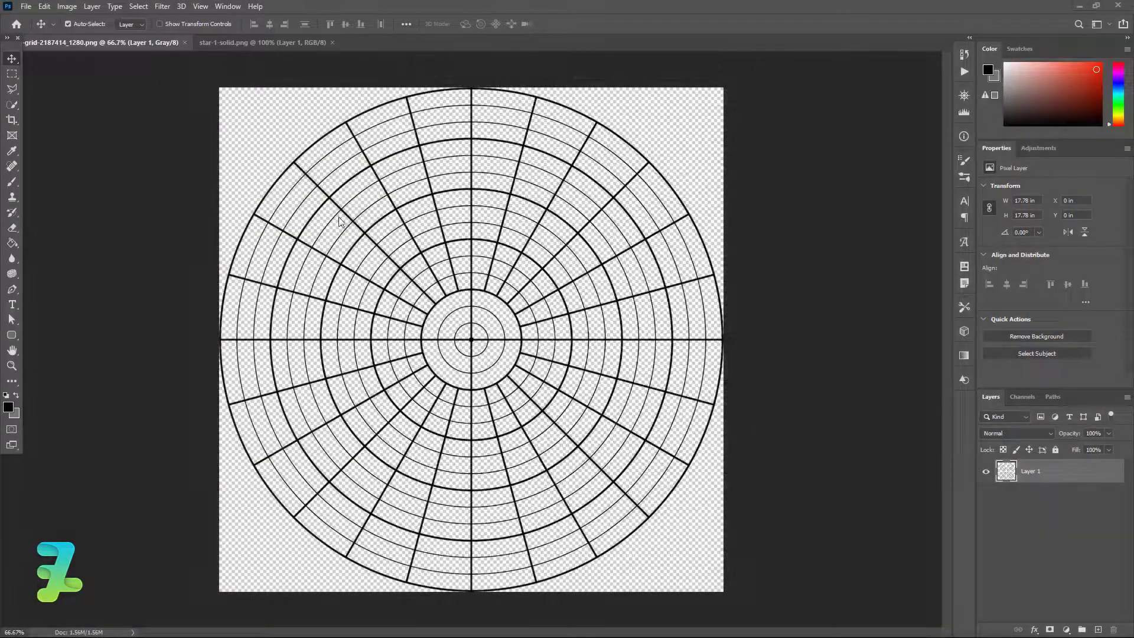
Step: Create a new A3 document from the Print presets with Black background contents
click(26, 7)
click(32, 21)
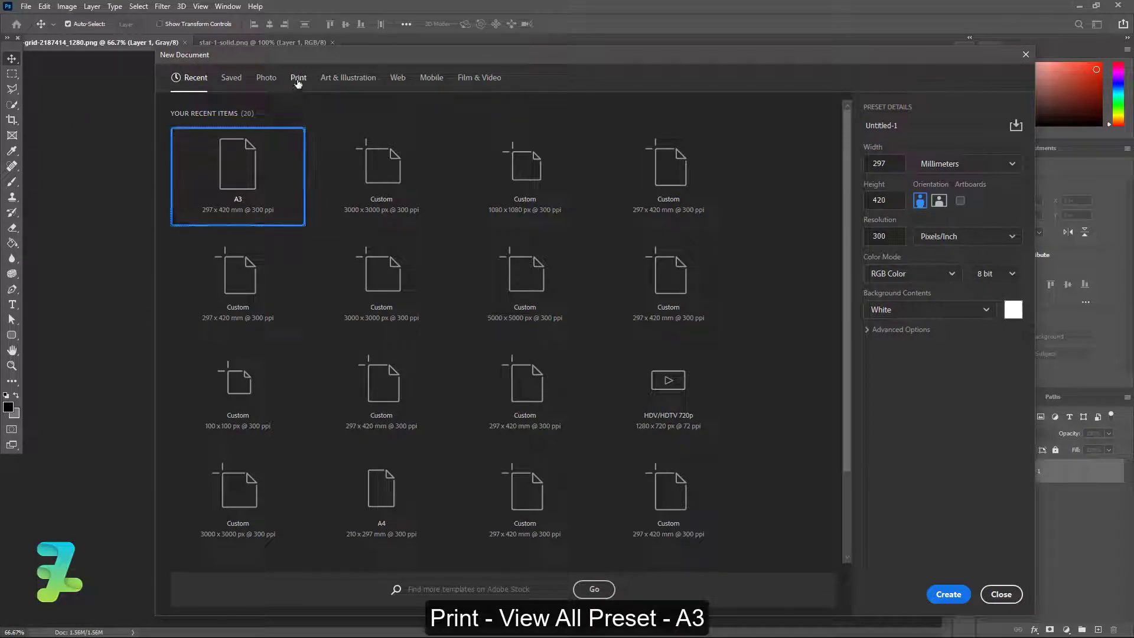
click(297, 79)
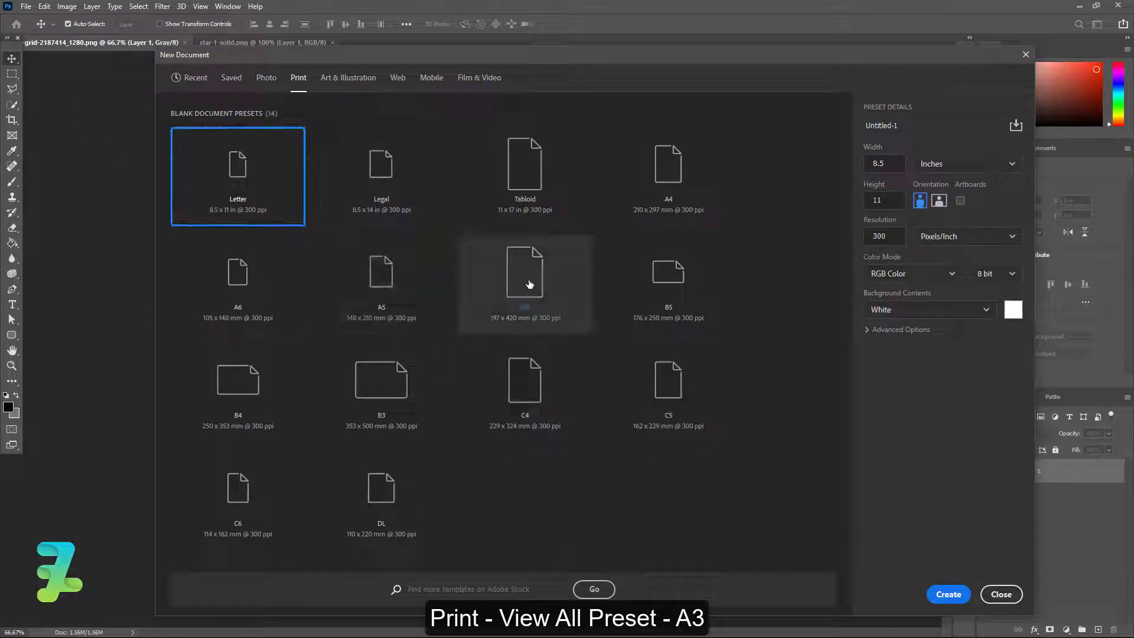
click(529, 285)
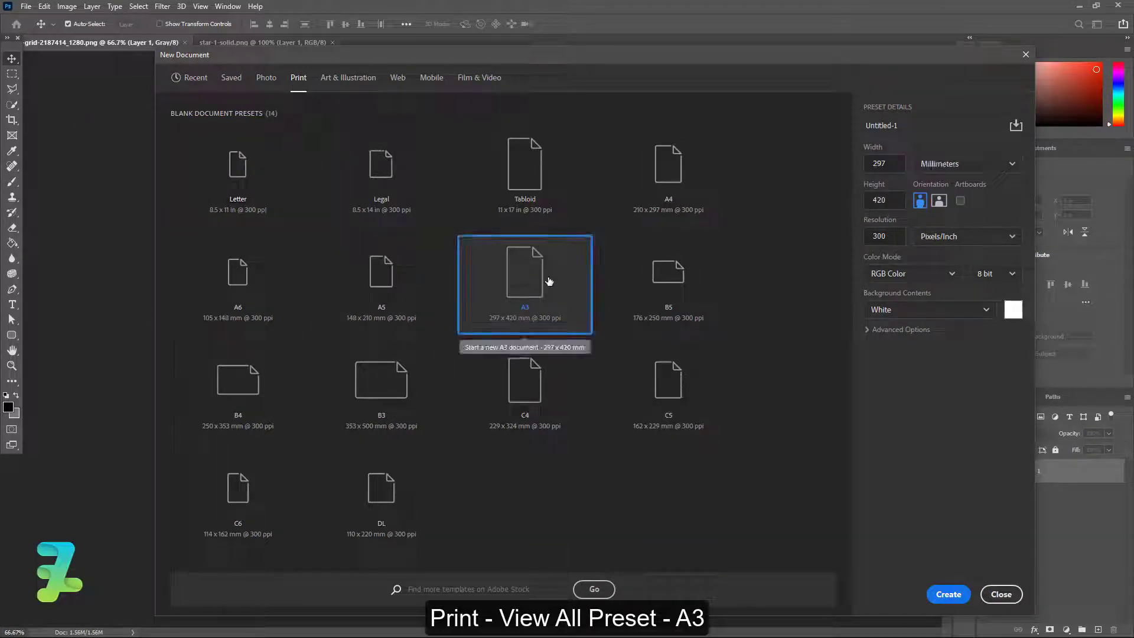
click(926, 307)
click(904, 354)
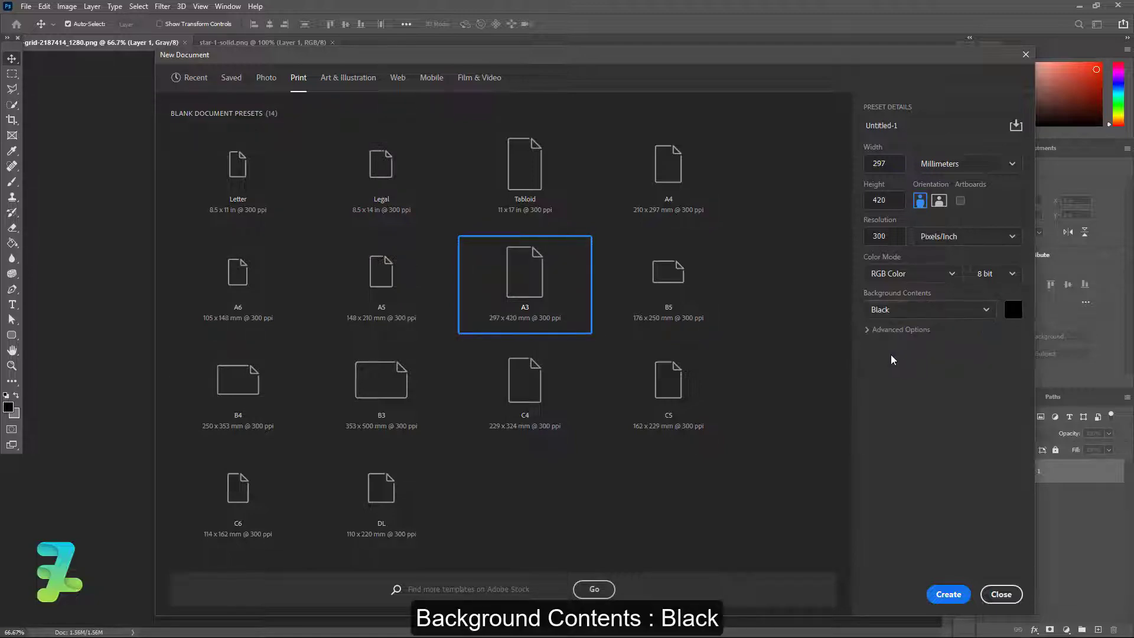
click(933, 593)
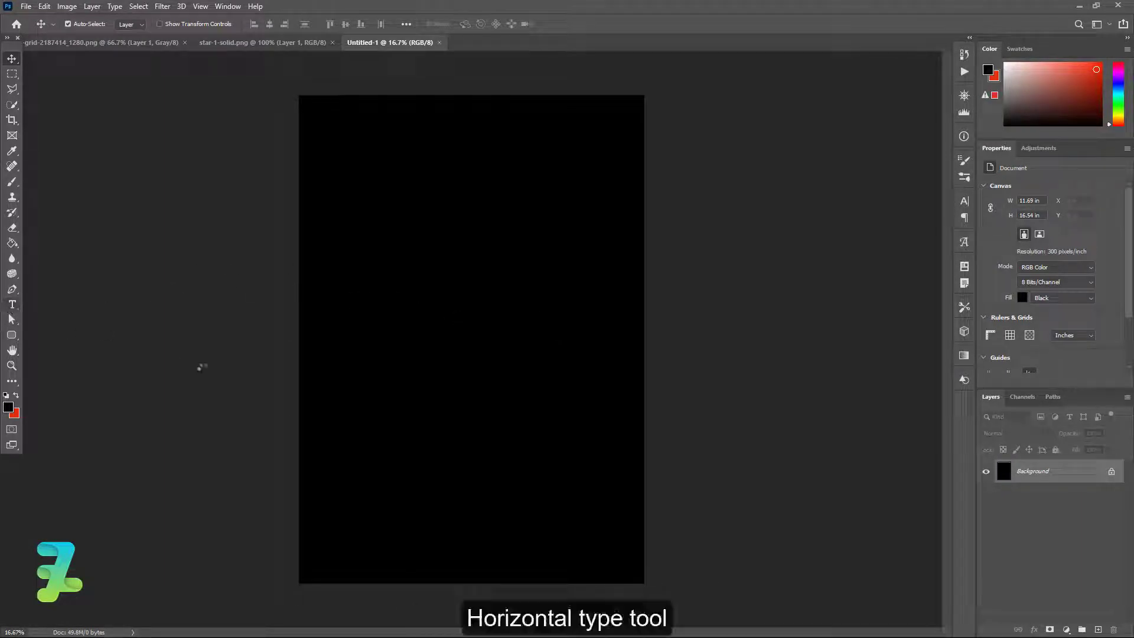
Step: Set the Horizontal Type tool to Roboto Black and start a text box near the page top
right_click(11, 304)
click(82, 306)
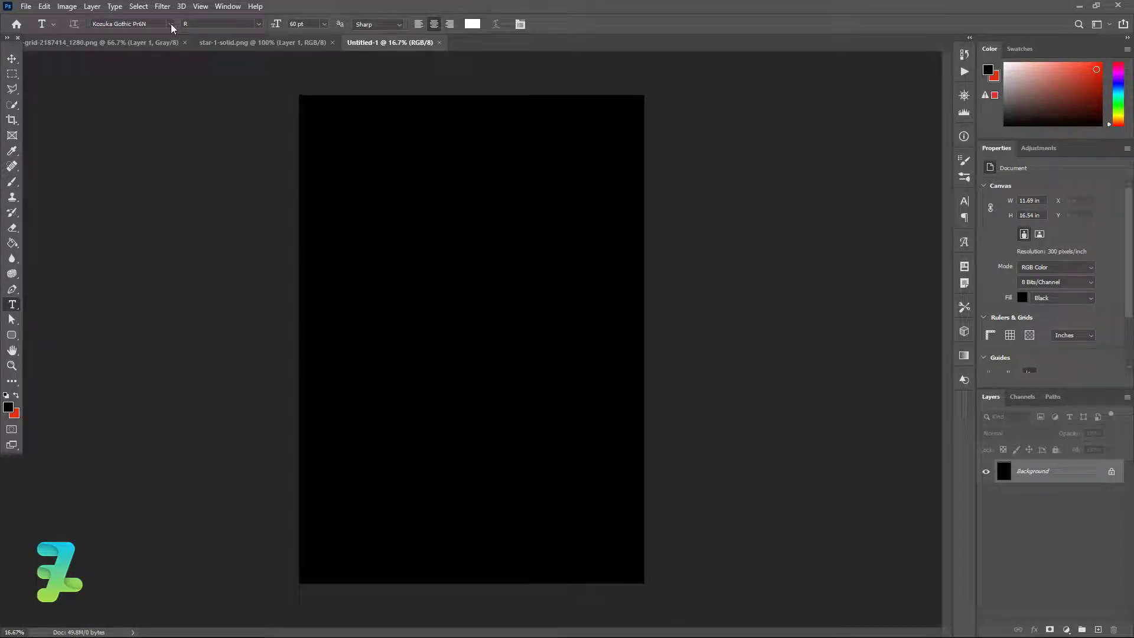
click(171, 24)
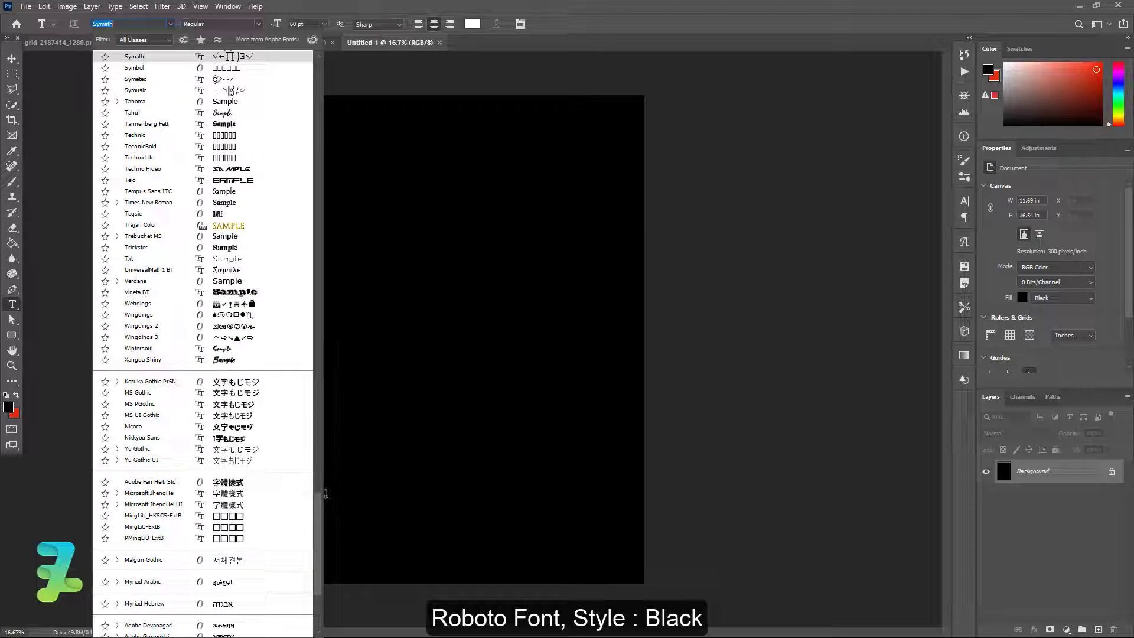
scroll(317, 506, up, 4)
drag(317, 274, 313, 67)
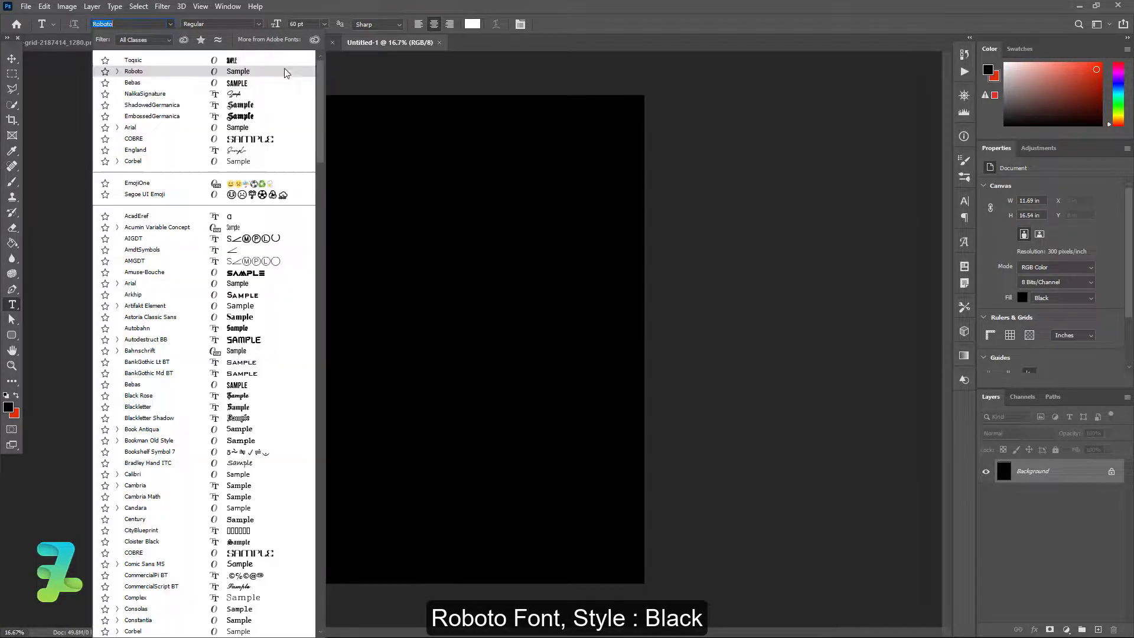
click(180, 72)
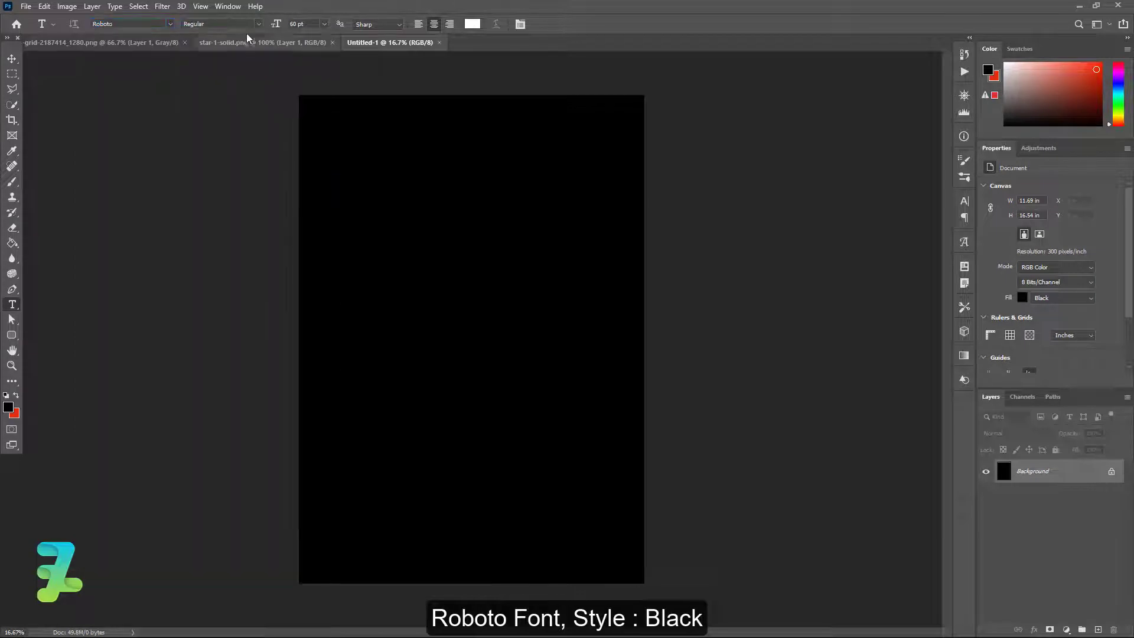
click(258, 24)
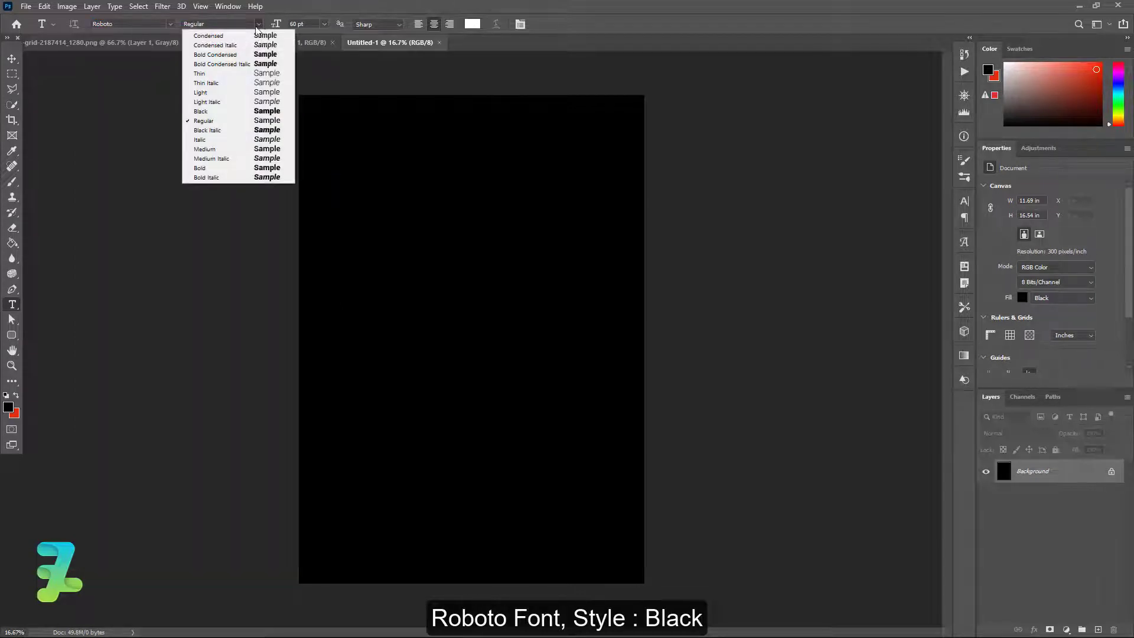
click(226, 111)
click(461, 187)
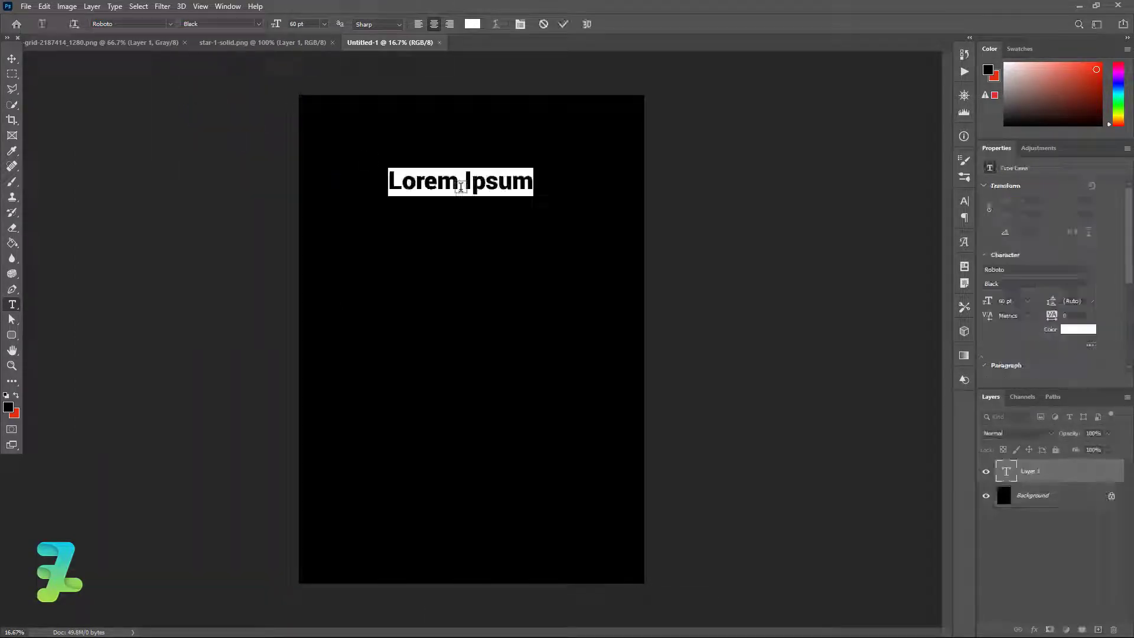
Step: Replace the mistyped 'IMA' with 'Imagination' and commit the text
text(IMA)
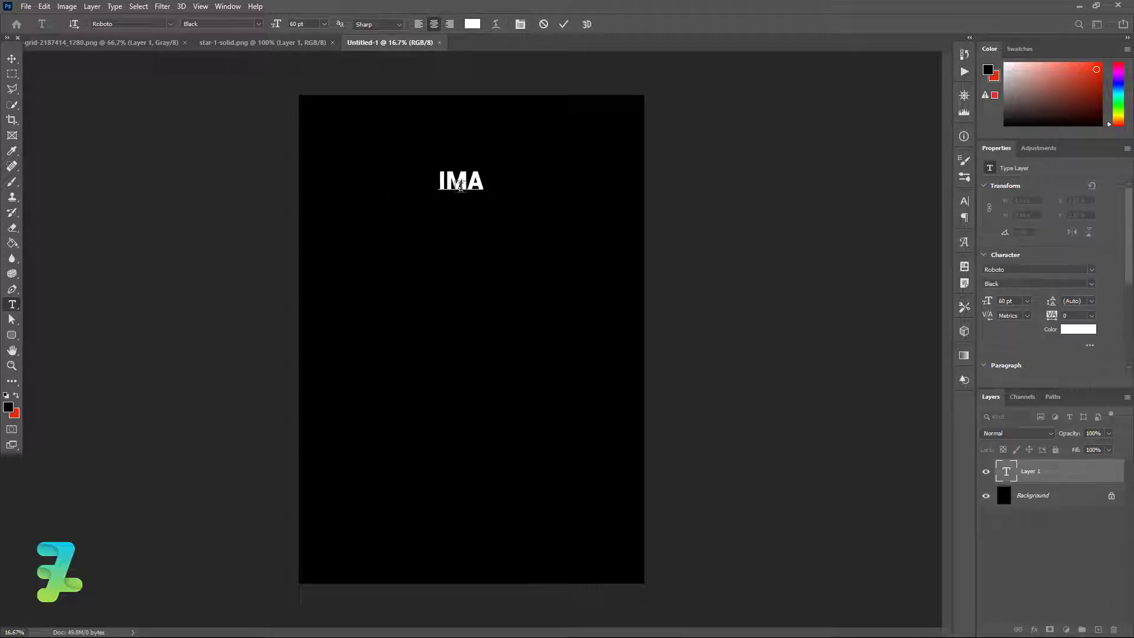
key(BackSpace)
key(BackSpace)
key(BackSpace)
text(Imagin)
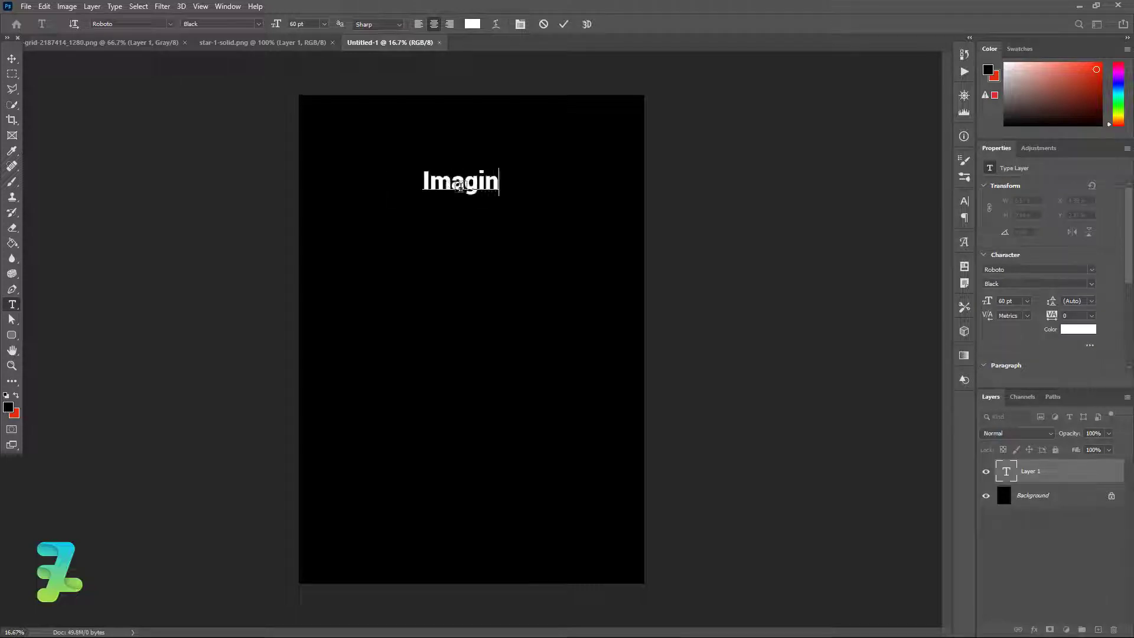
text(ation)
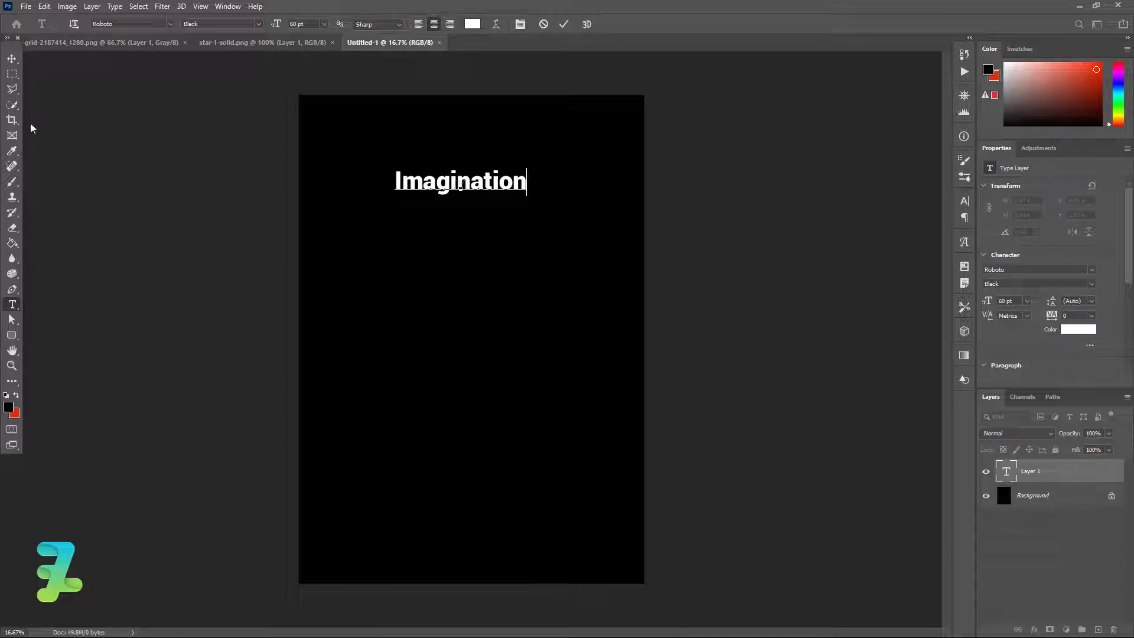
click(11, 60)
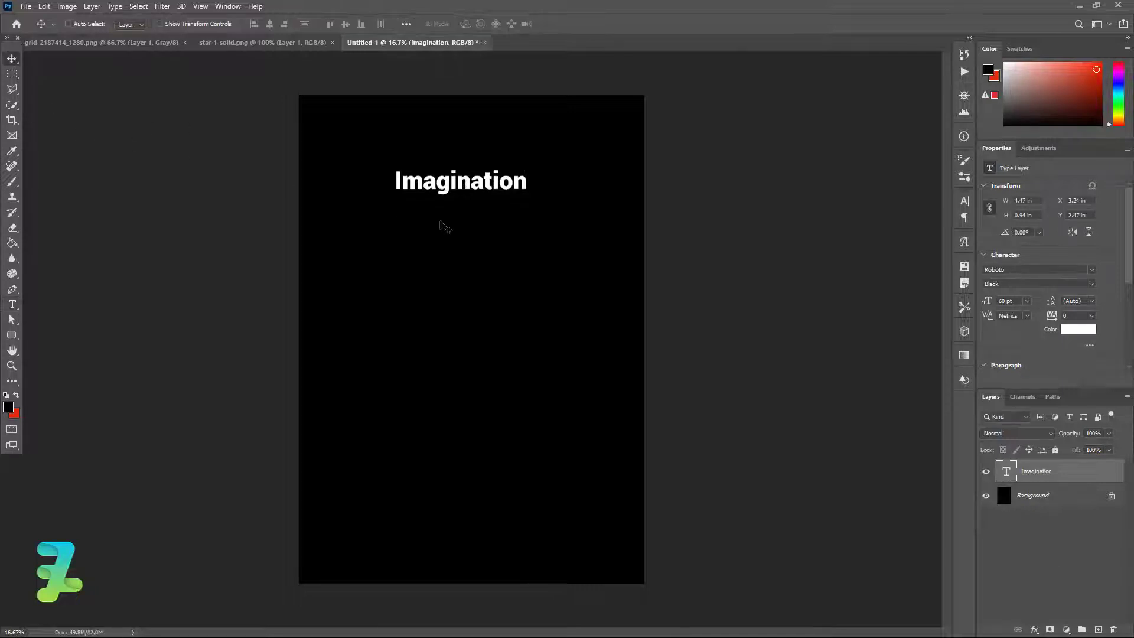
key(ctrl+t)
Step: Rotate the Imagination text 90° to vertical and move it to the page's right side
drag(544, 223, 413, 292)
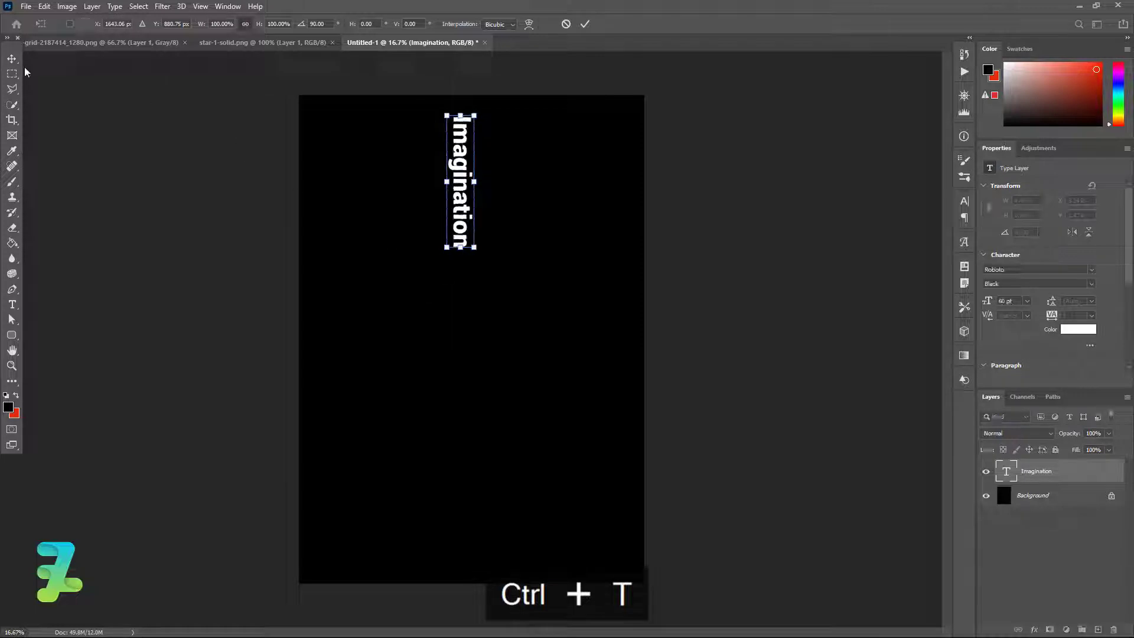
key(Return)
drag(457, 134, 599, 137)
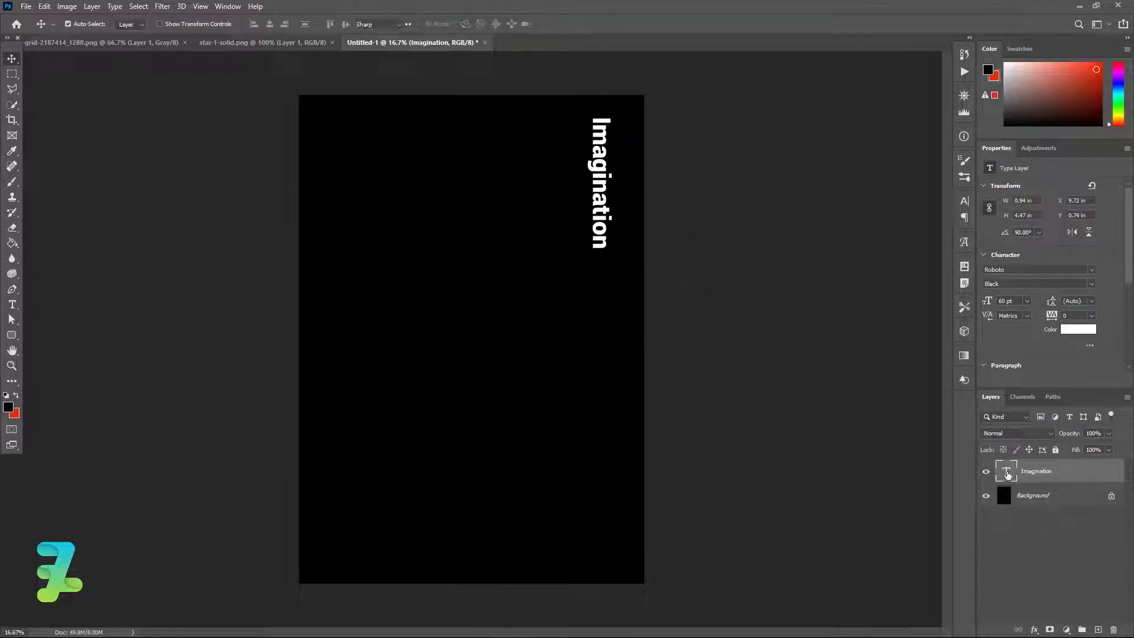
Step: Enlarge the Imagination text to 150 pt and move it down along the right edge
double_click(1007, 472)
text(150)
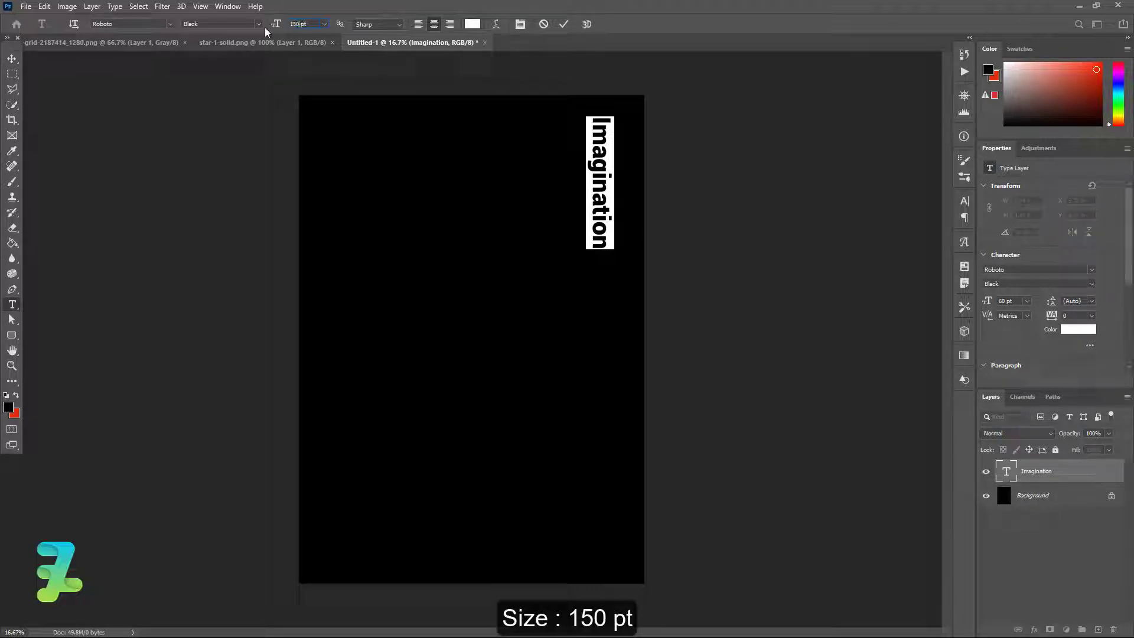
key(Return)
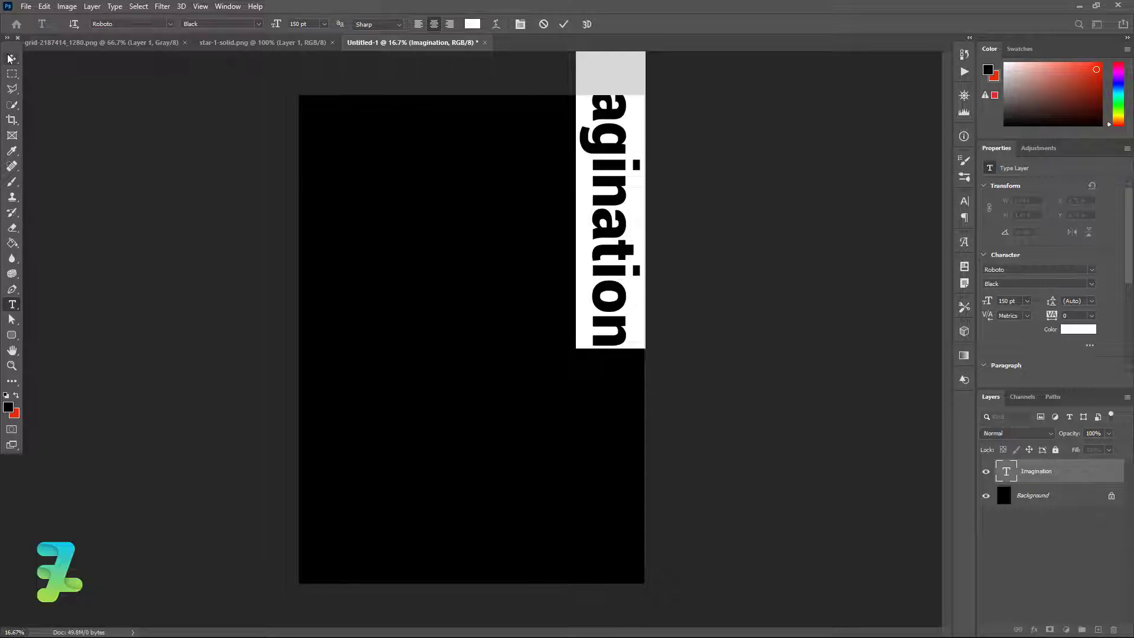
click(10, 57)
mouse_move(608, 153)
mouse_down()
mouse_move(587, 260)
mouse_move(533, 260)
mouse_up()
Step: Duplicate the Imagination layer and nudge the copy snugly beside the original
key(ctrl+j)
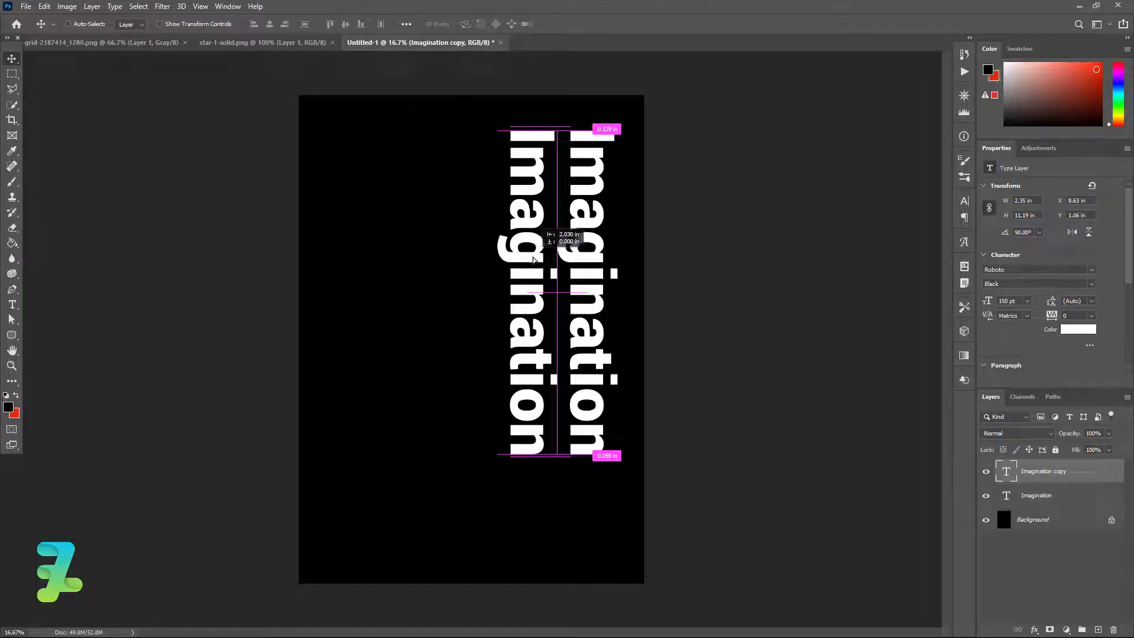
drag(534, 260, 533, 259)
key(Right)
key(Right)
key(Right)
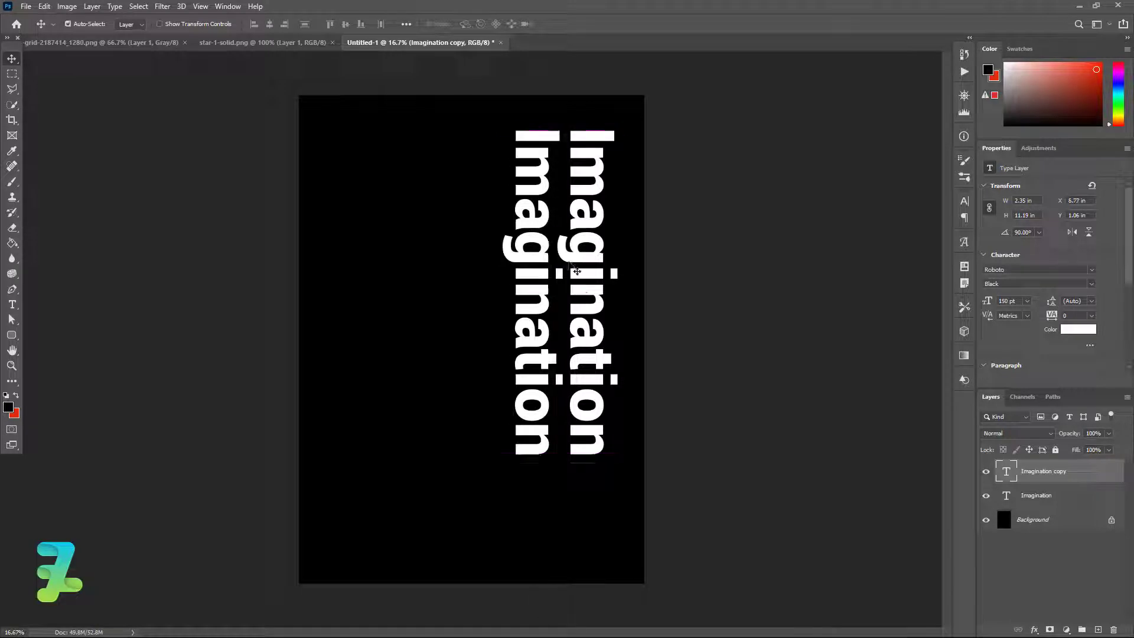
key(Right)
key(Right)
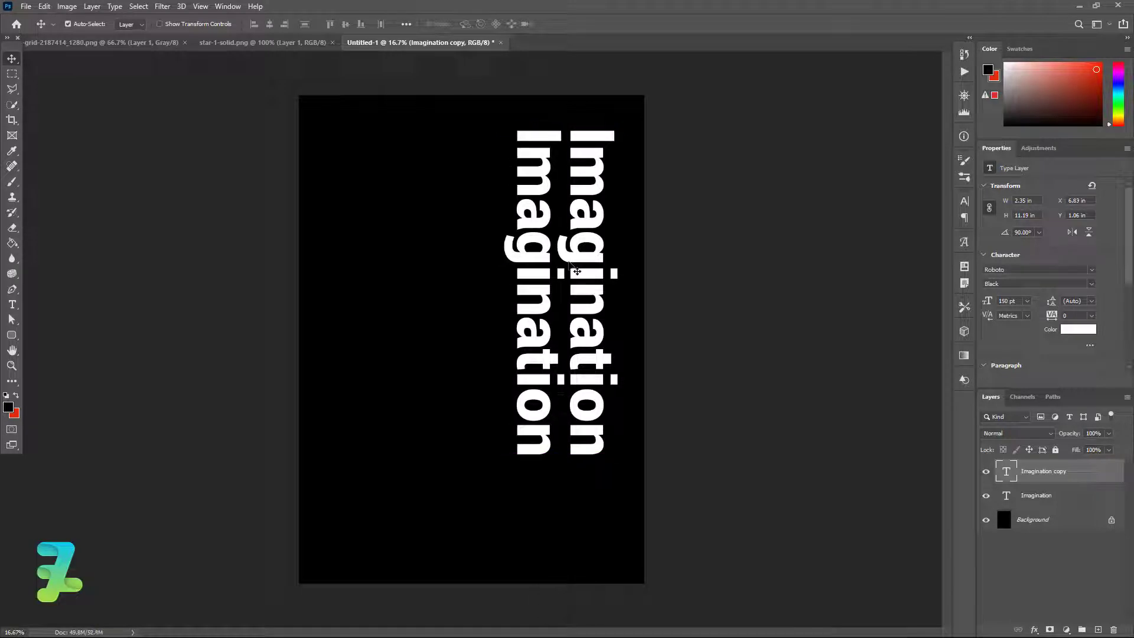
key(Right)
key(Right)
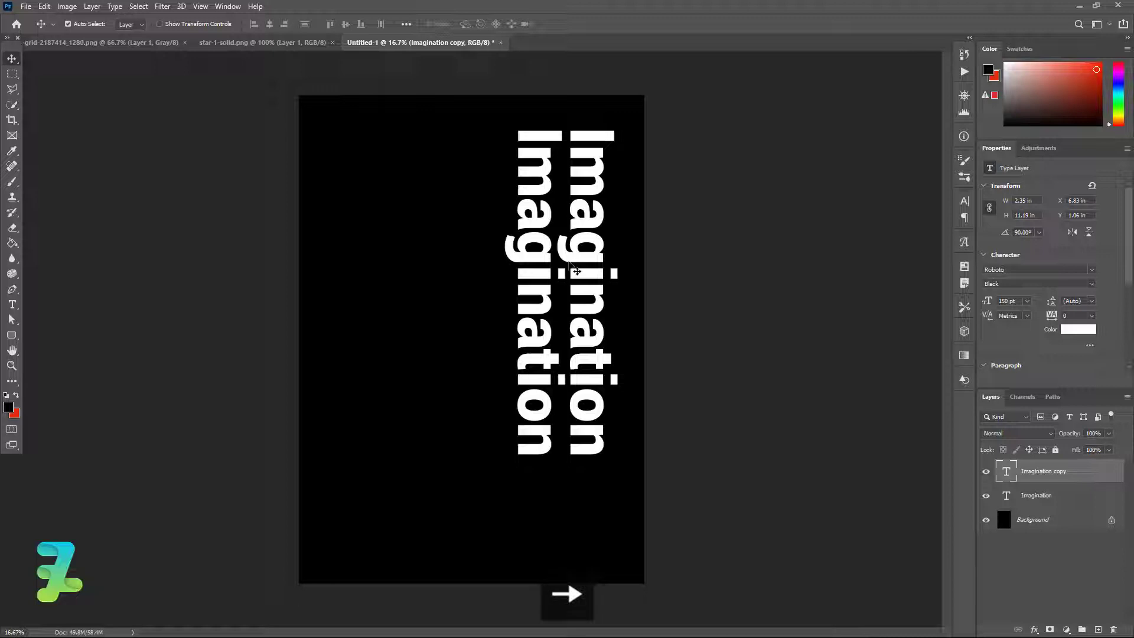
key(Right)
key(Right)
key(Right)
key(Right)
key(Right)
key(Right)
key(Right)
key(Right)
key(Right)
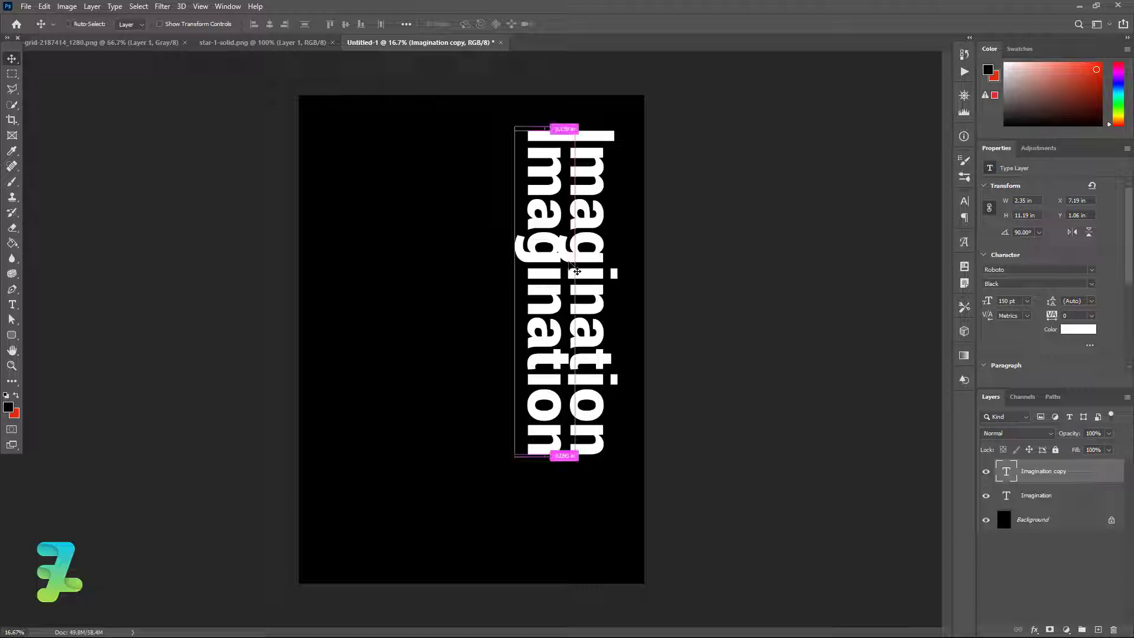
Step: Add third and fourth Imagination copies, each shifted further left
key(ctrl+j)
drag(552, 229, 515, 226)
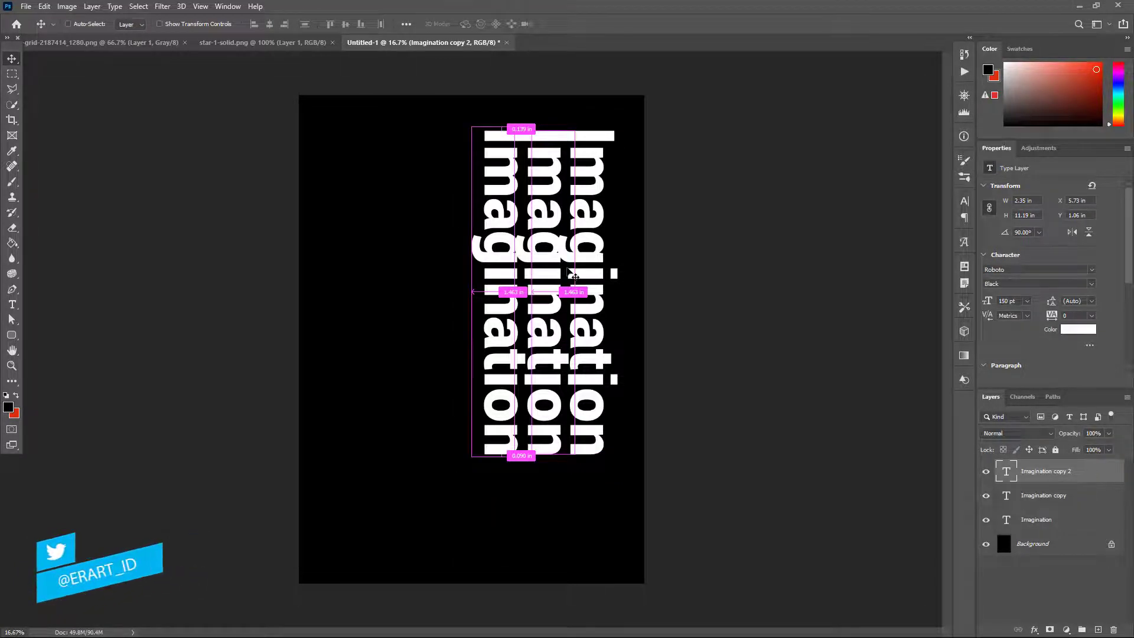
key(ctrl+j)
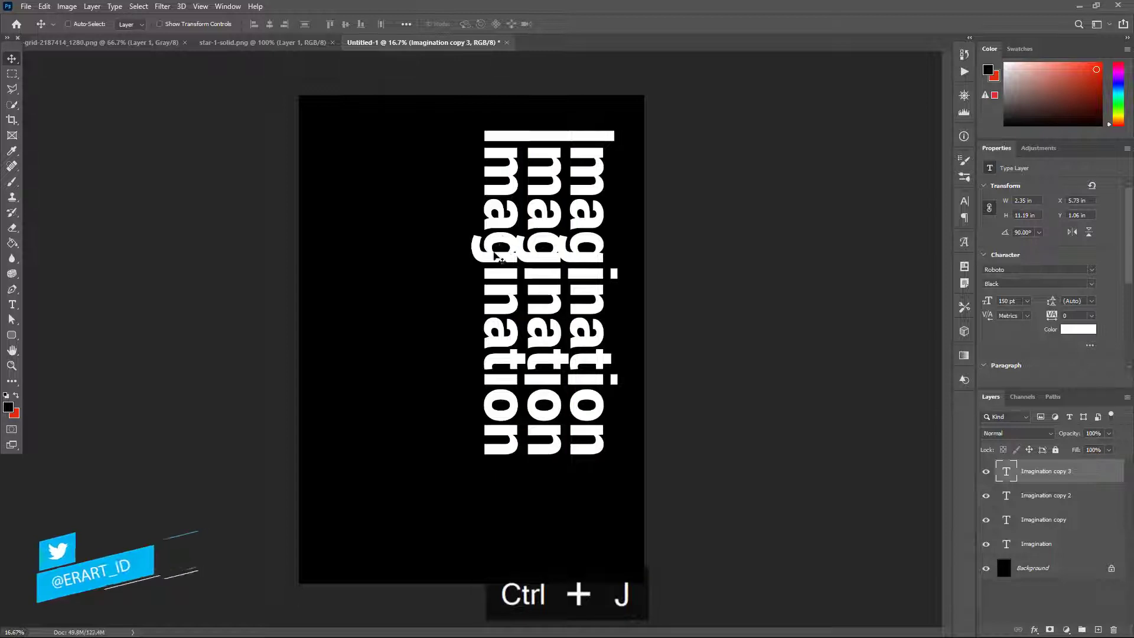
drag(492, 260, 449, 260)
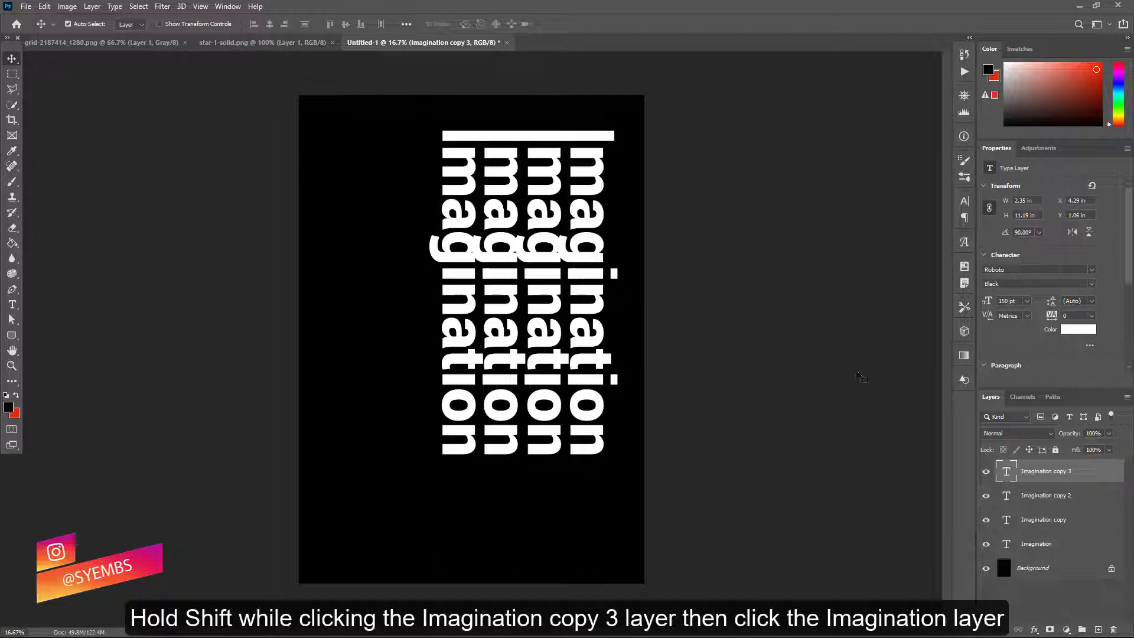
Step: Group the four Imagination text layers and narrow the group
shift+click(1078, 547)
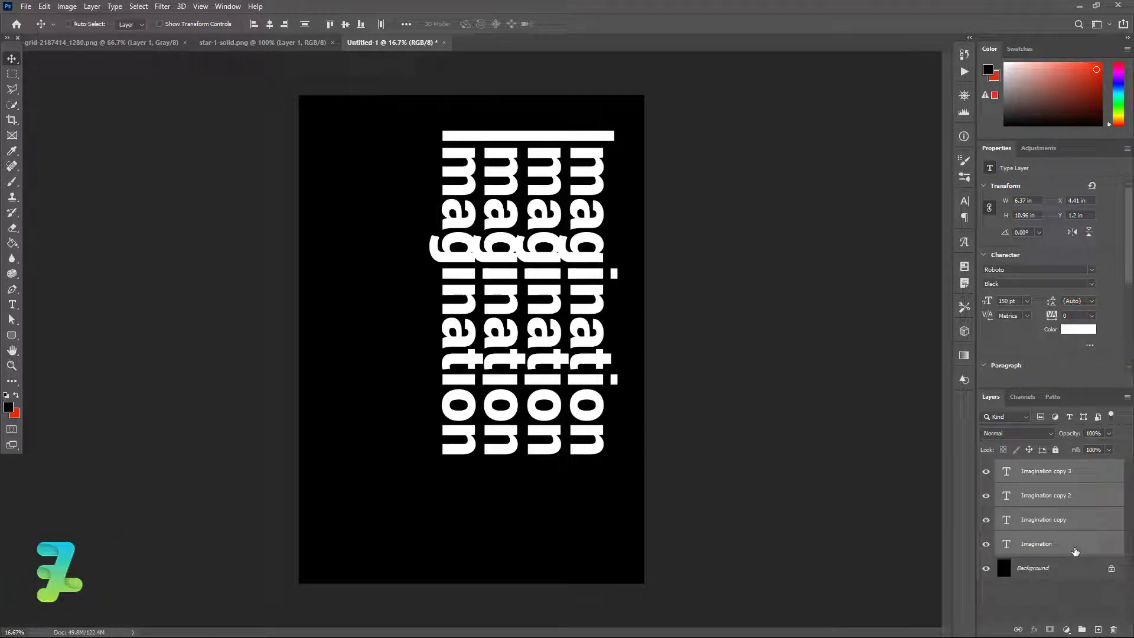
key(ctrl+g)
key(ctrl+t)
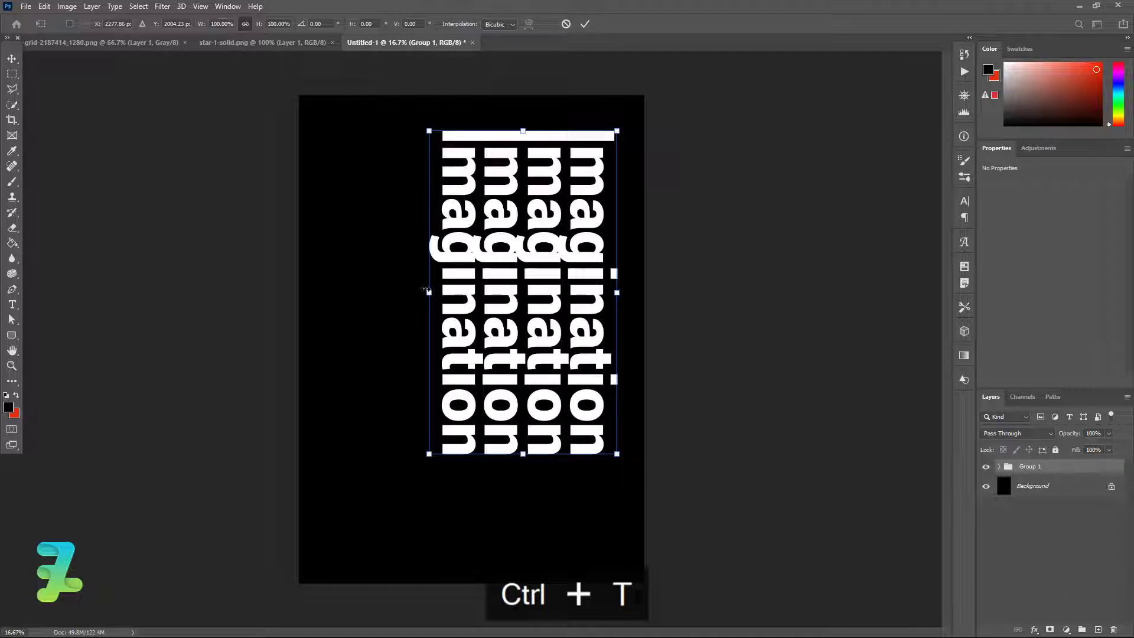
drag(427, 291, 450, 291)
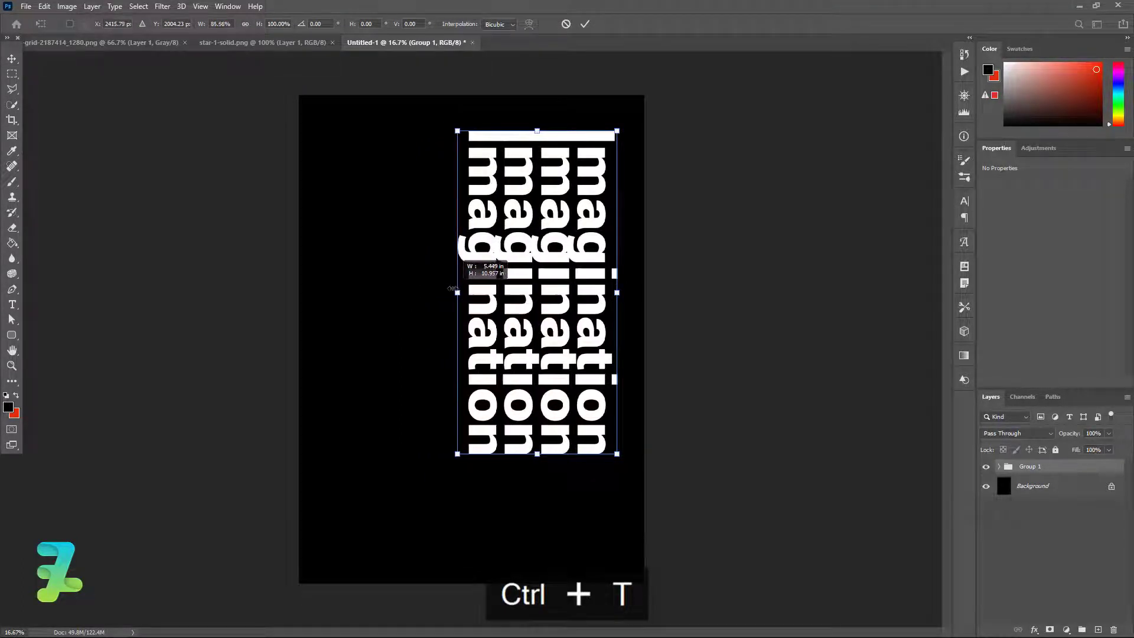
drag(449, 287, 465, 291)
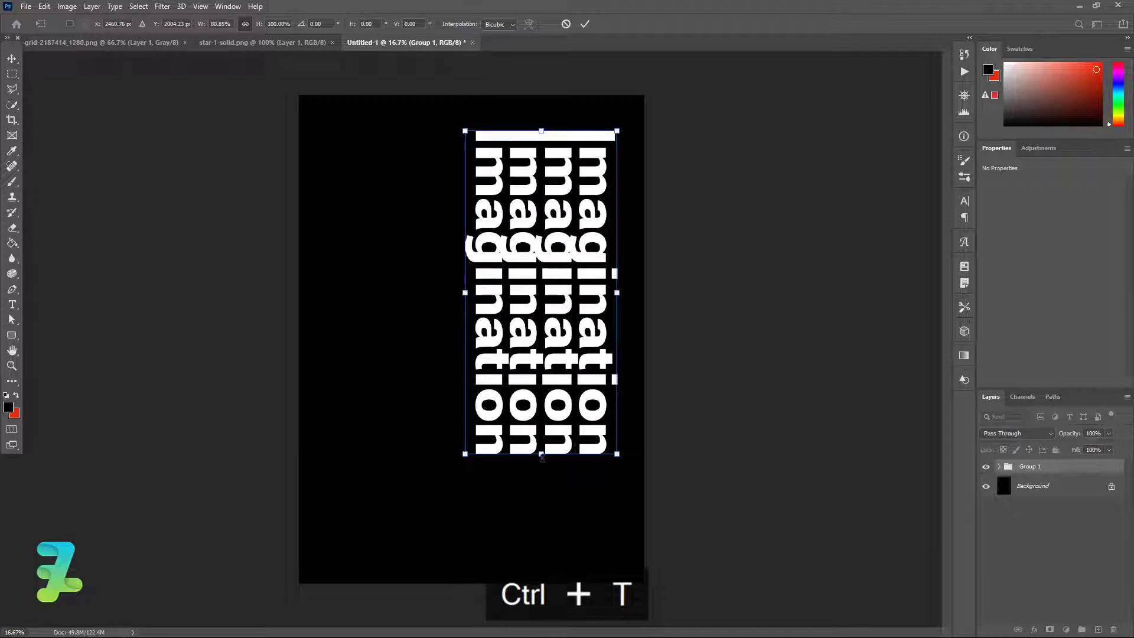
Step: Stretch the group taller, apply the transform, and convert it to a smart object
drag(542, 455, 542, 474)
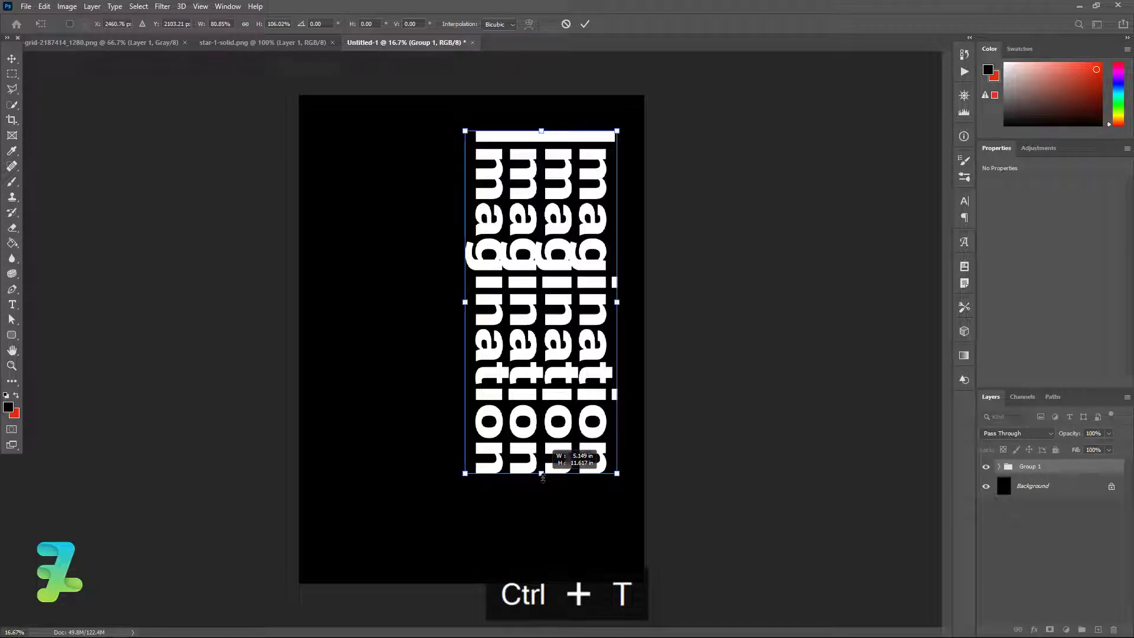
drag(542, 479, 541, 493)
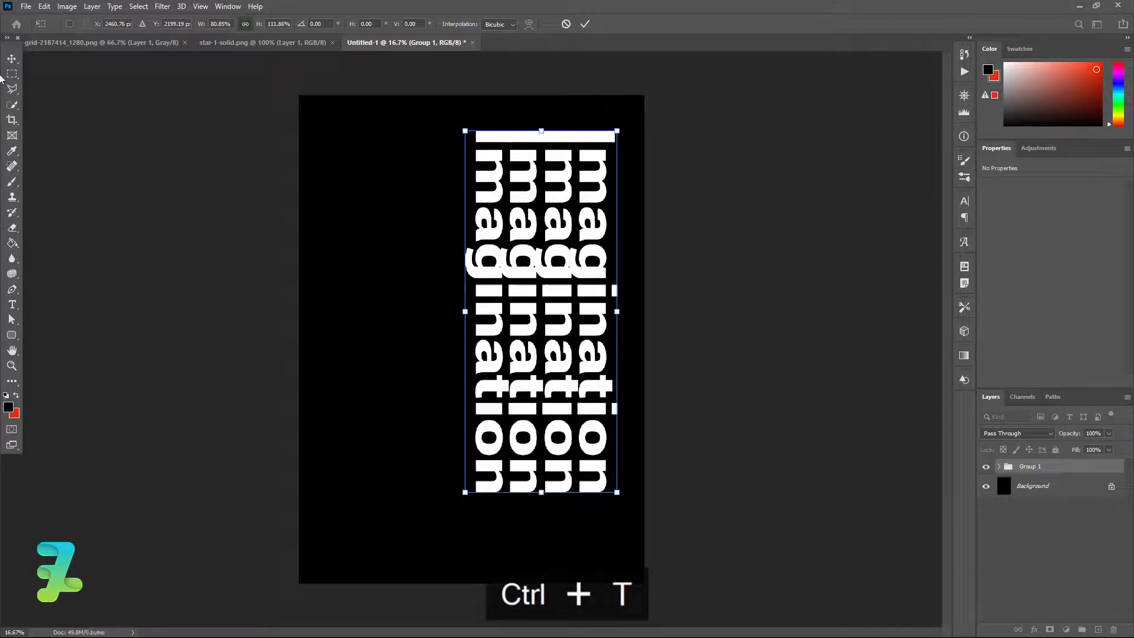
click(10, 57)
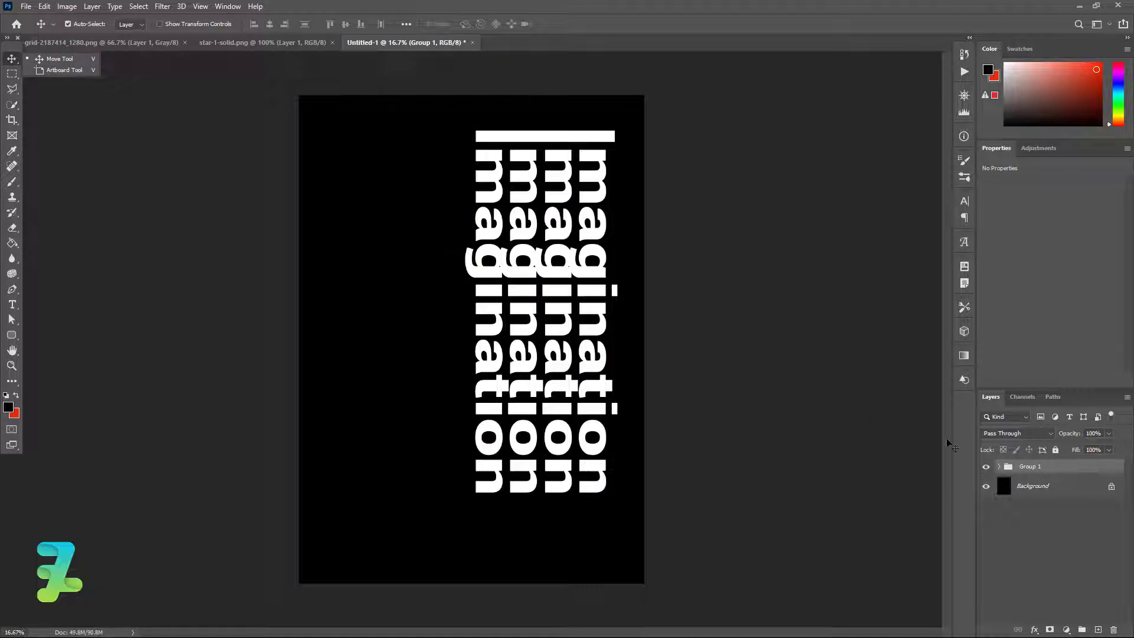
right_click(1063, 468)
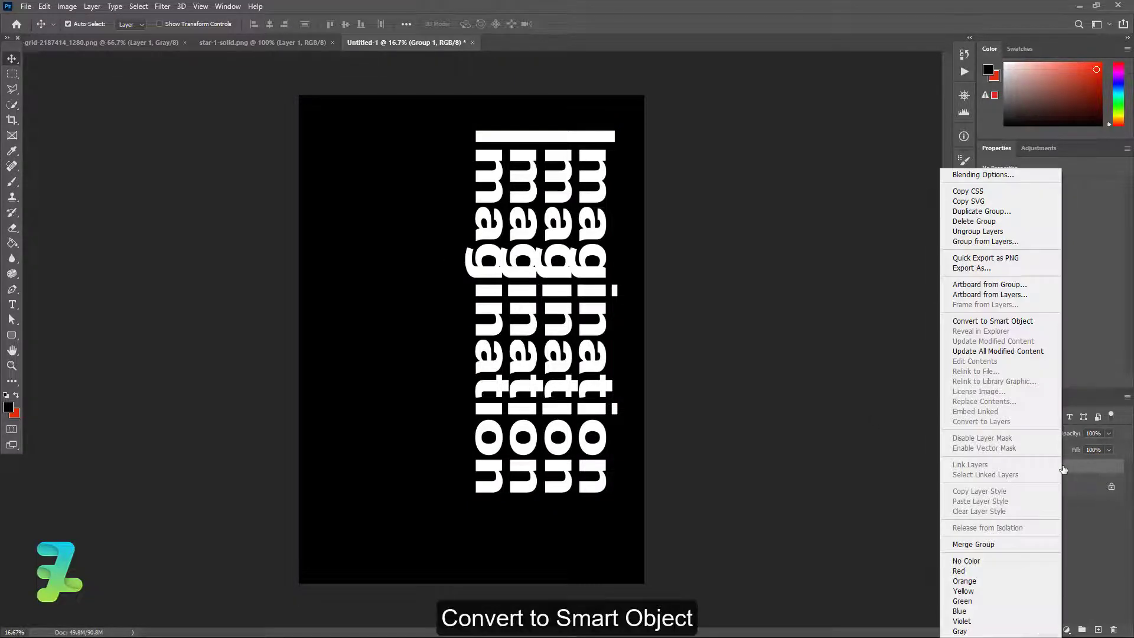
click(996, 324)
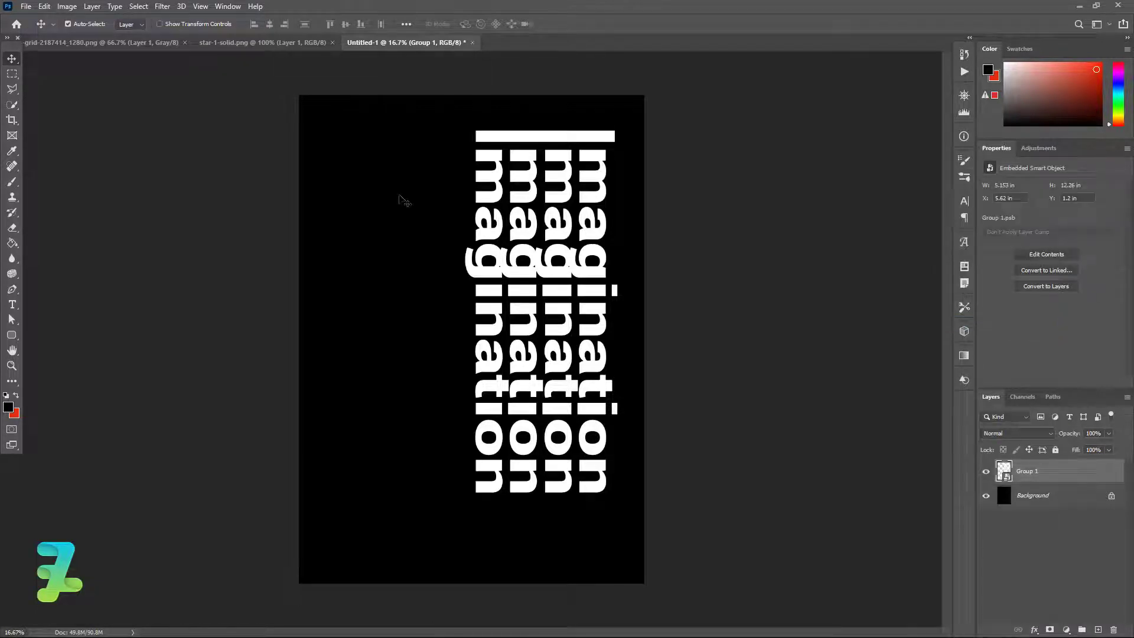
Step: Swirl the middle, lower and top Imagination letters with Liquify Forward Warp strokes
click(162, 5)
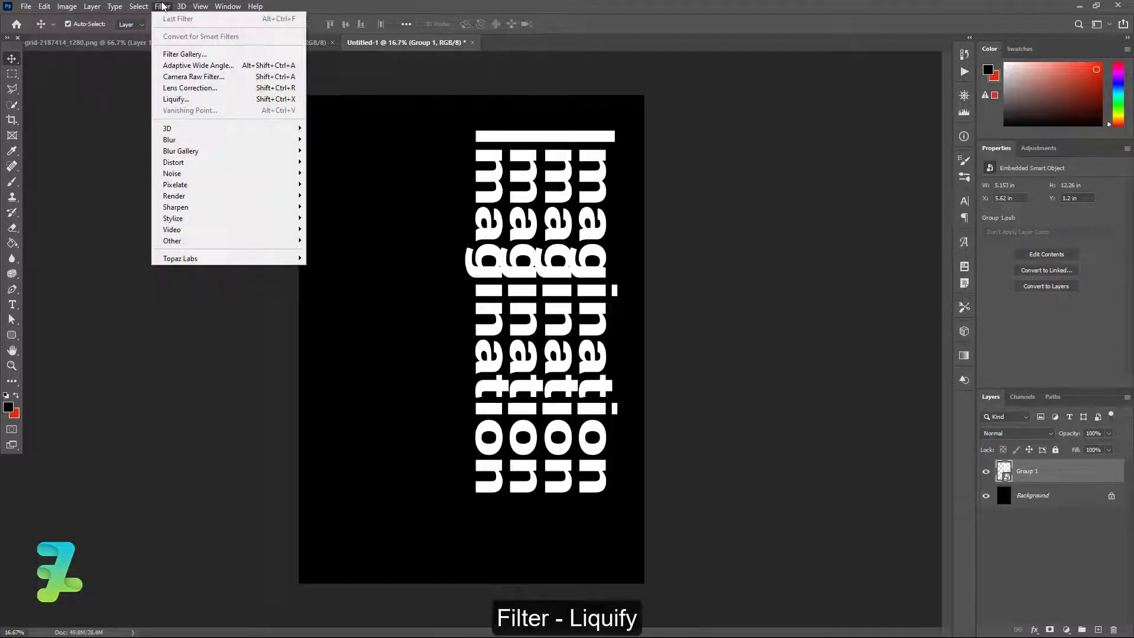
click(180, 100)
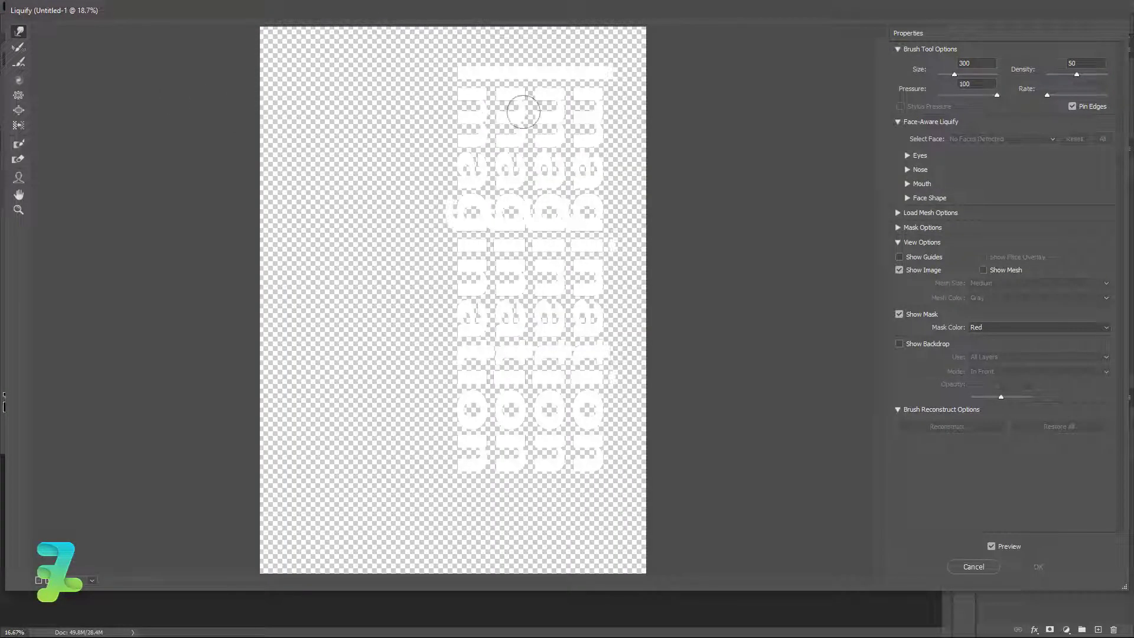
mouse_move(511, 89)
mouse_down()
mouse_move(540, 160)
mouse_move(509, 113)
mouse_move(525, 338)
mouse_move(561, 302)
mouse_up()
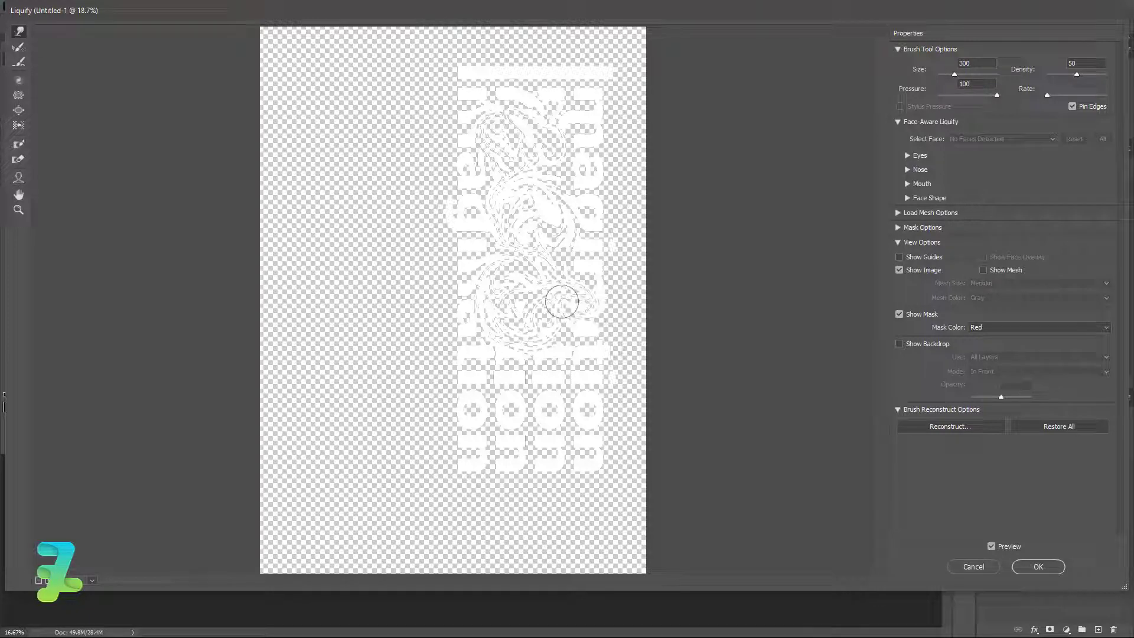
key(ctrl+z)
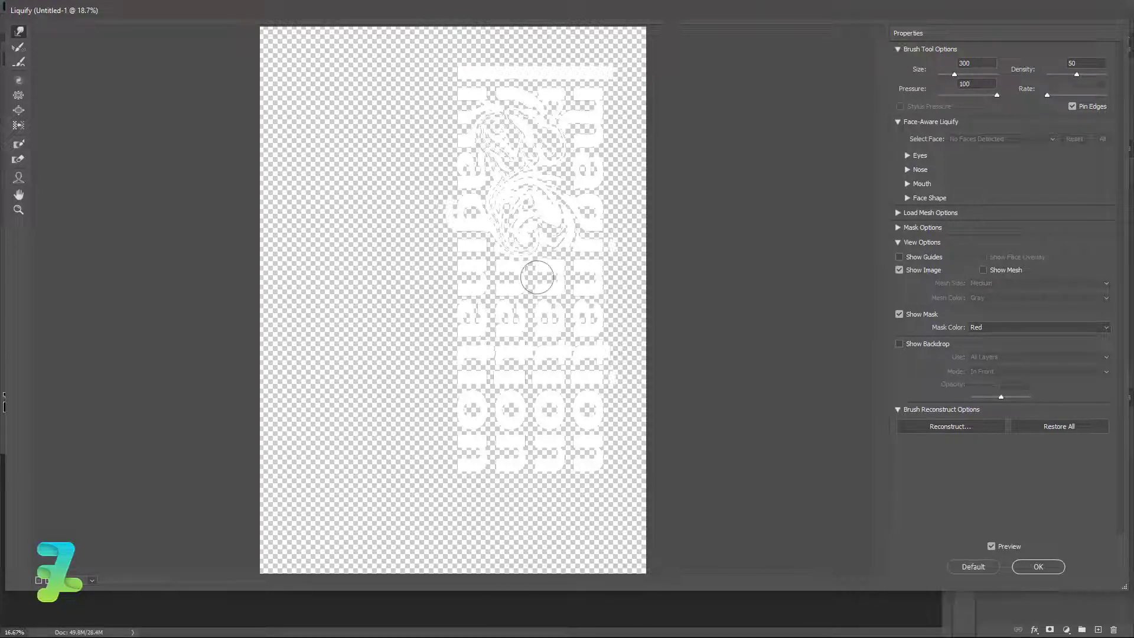
drag(523, 332, 536, 284)
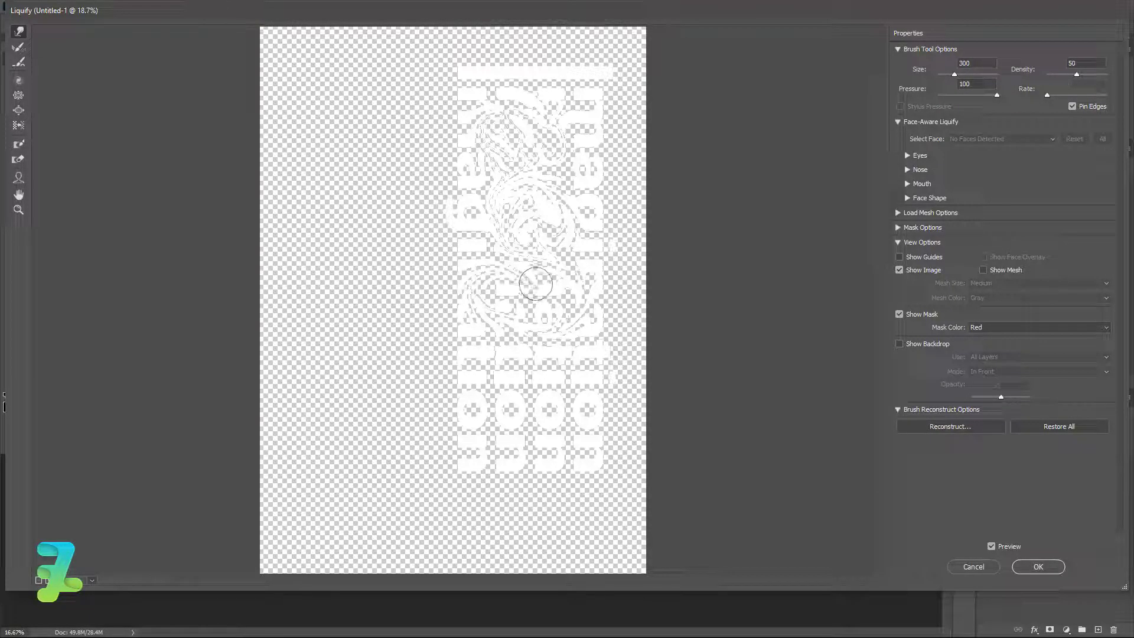
key(ctrl+z)
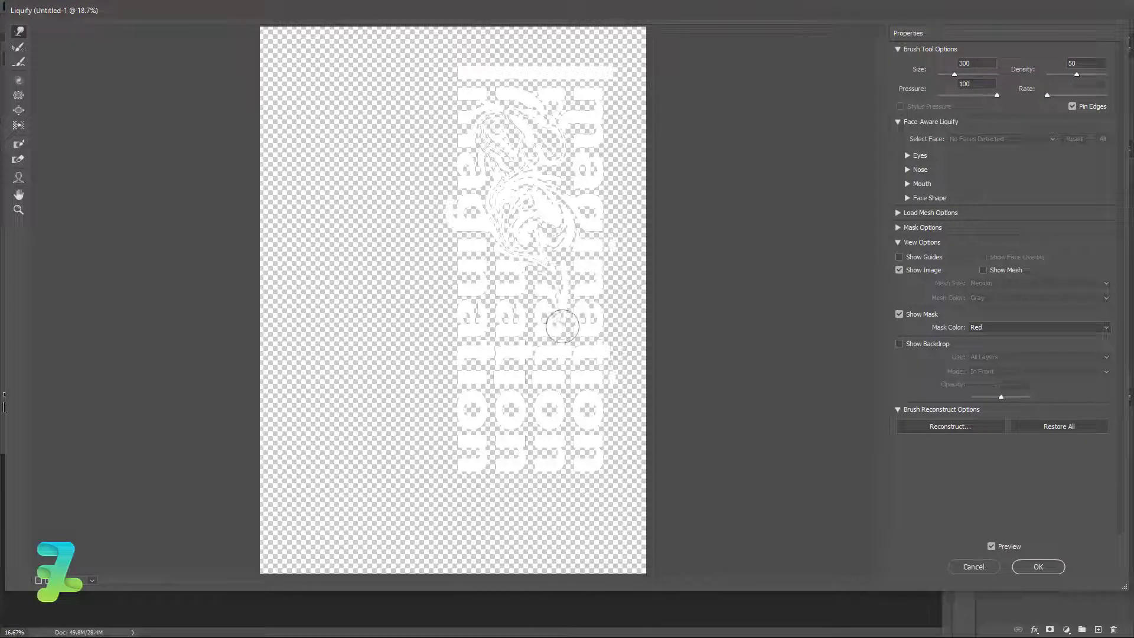
drag(576, 295, 536, 268)
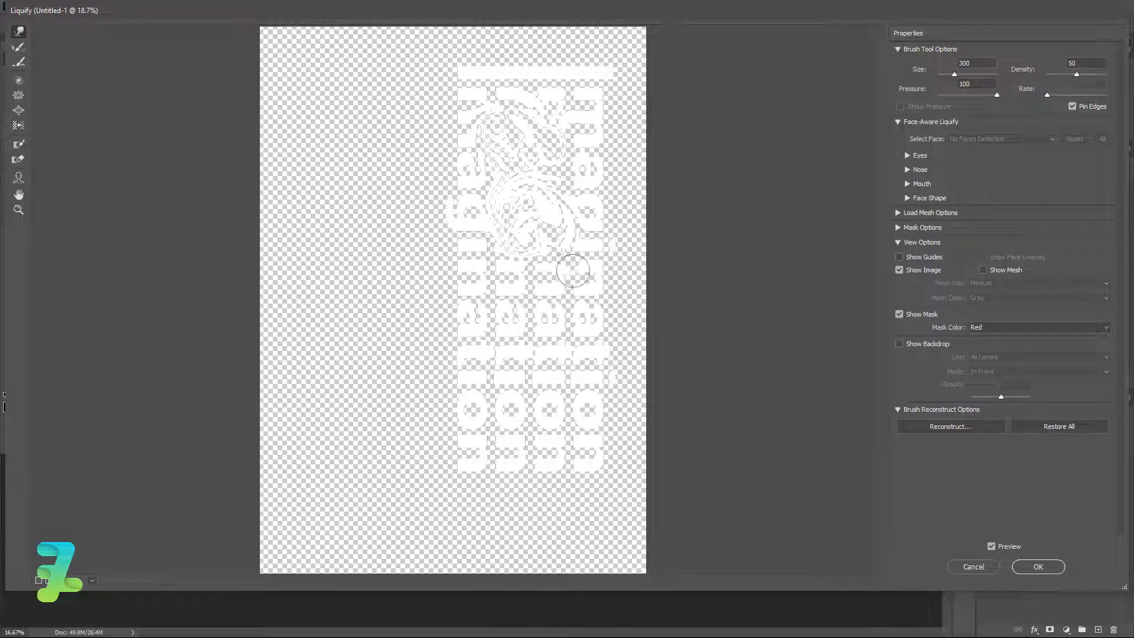
mouse_move(569, 308)
mouse_down()
mouse_move(528, 311)
mouse_move(541, 269)
mouse_up()
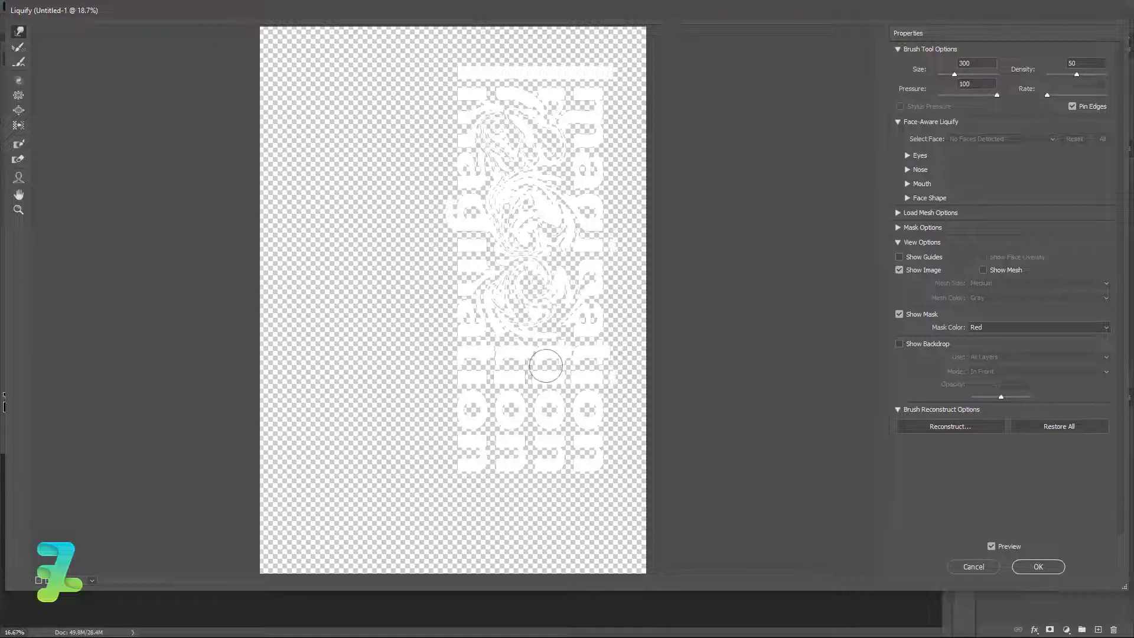
mouse_move(559, 339)
mouse_down()
mouse_move(517, 339)
mouse_move(491, 365)
mouse_move(549, 405)
mouse_move(567, 366)
mouse_move(531, 354)
mouse_move(548, 329)
mouse_move(537, 362)
mouse_move(548, 429)
mouse_move(539, 413)
mouse_move(536, 429)
mouse_move(508, 435)
mouse_move(561, 424)
mouse_move(510, 434)
mouse_move(552, 435)
mouse_up()
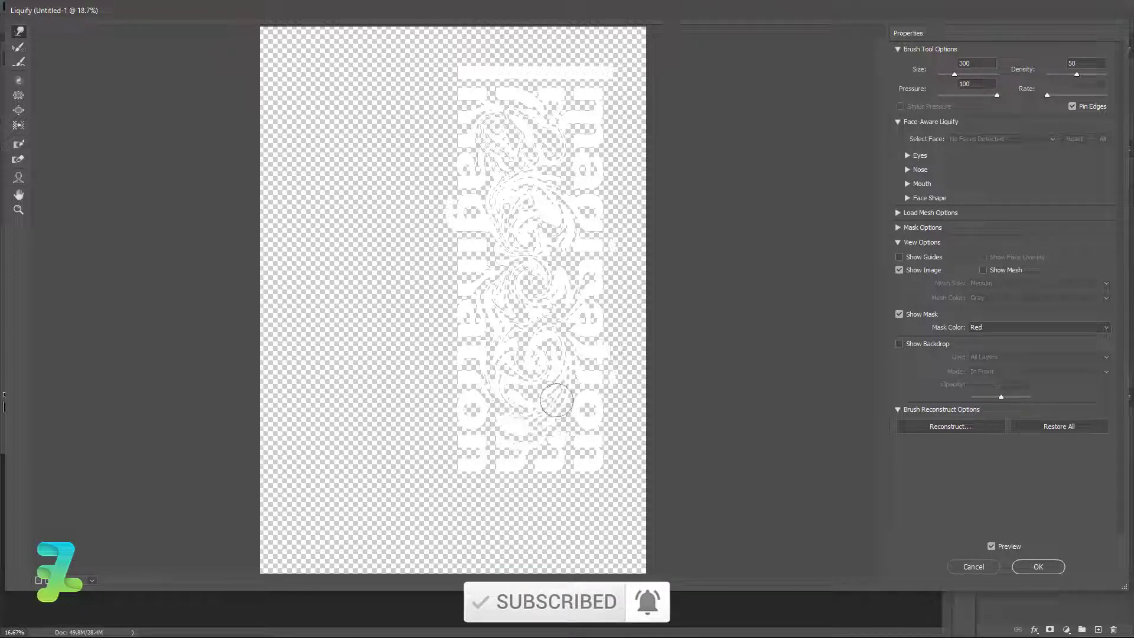
mouse_move(537, 126)
mouse_down()
mouse_move(531, 115)
mouse_move(549, 112)
mouse_move(549, 154)
mouse_up()
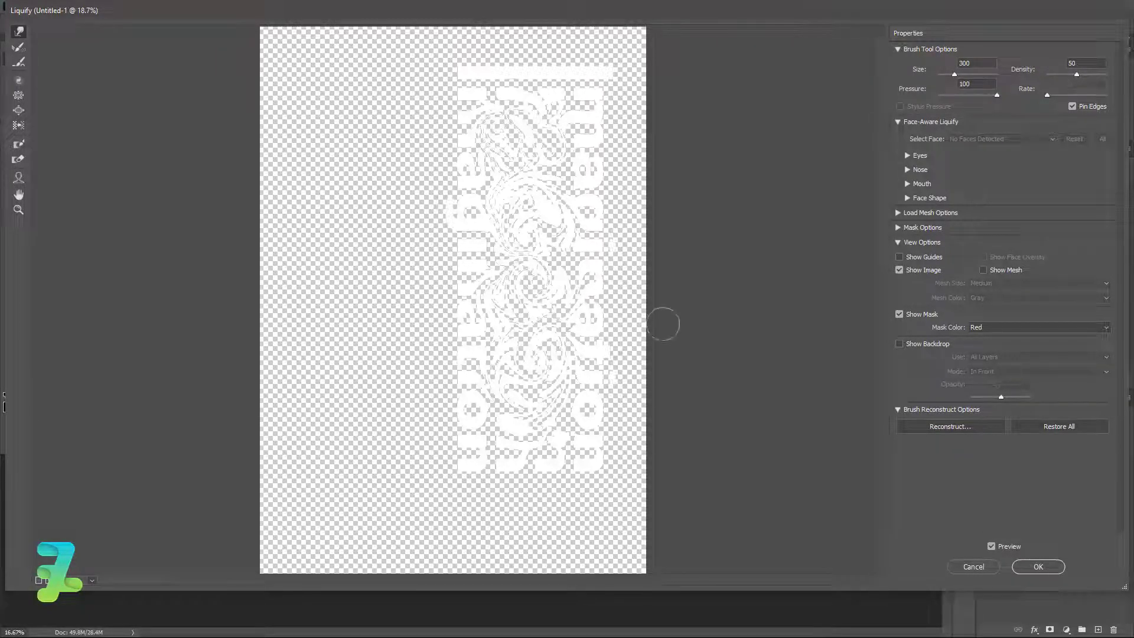
click(1044, 564)
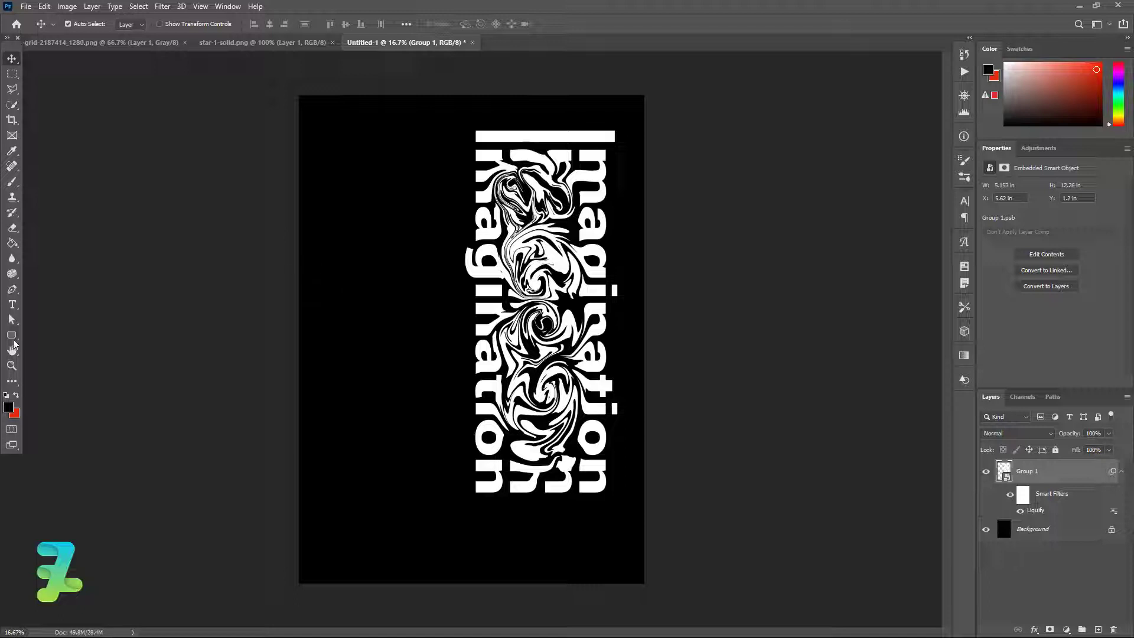
Step: Draw a white-filled rectangle at the poster's lower left, then switch to the polar grid document
drag(12, 335, 43, 338)
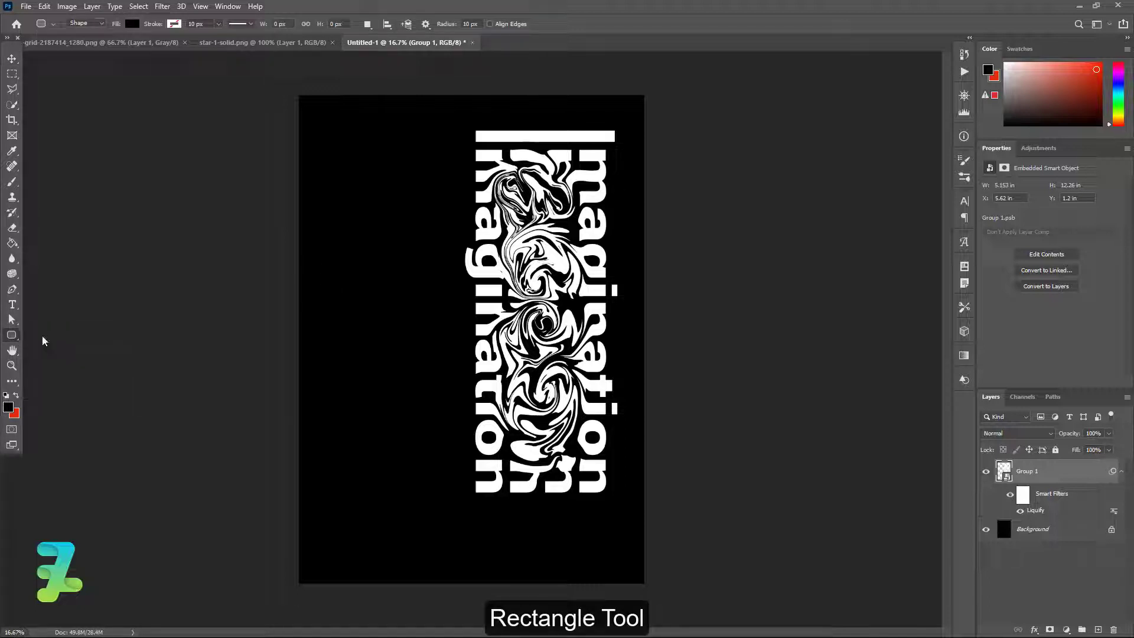
click(130, 24)
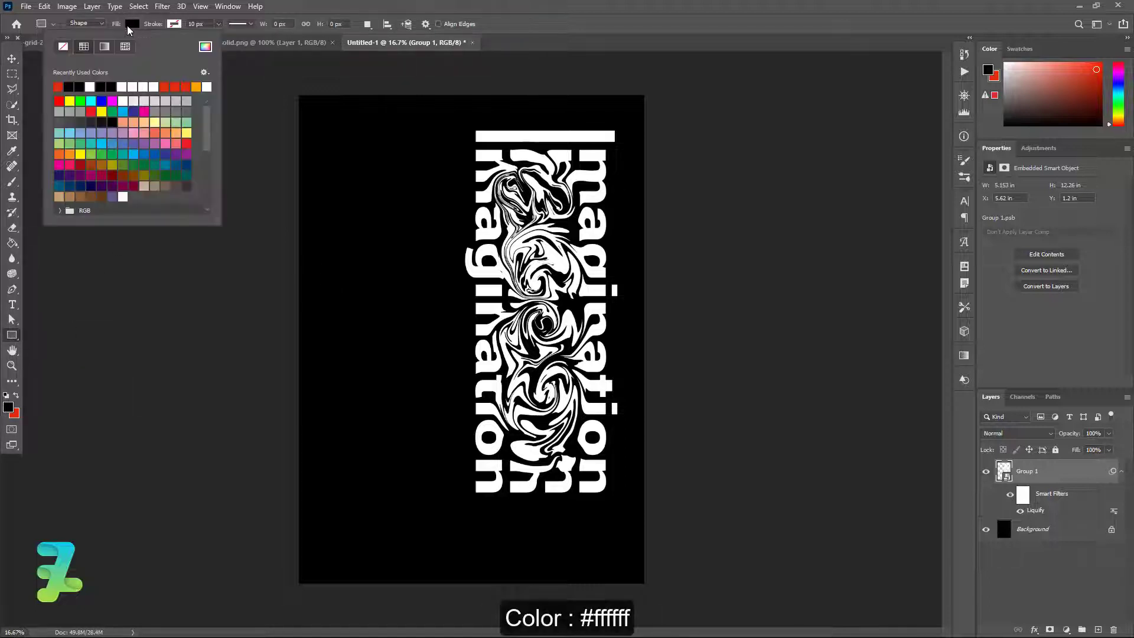
click(91, 86)
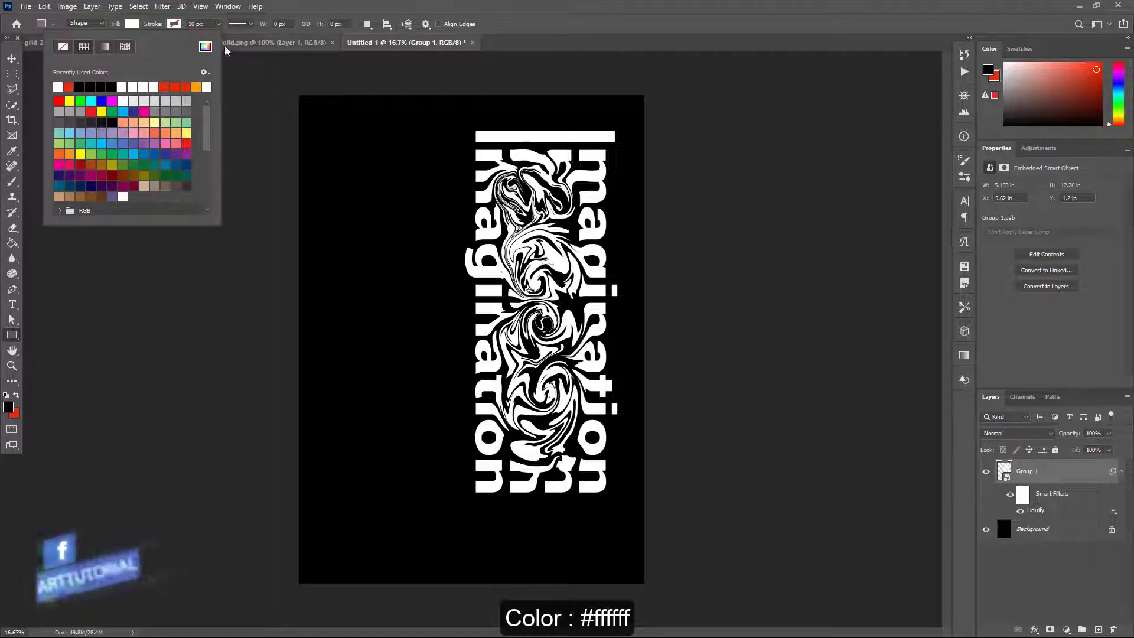
click(205, 46)
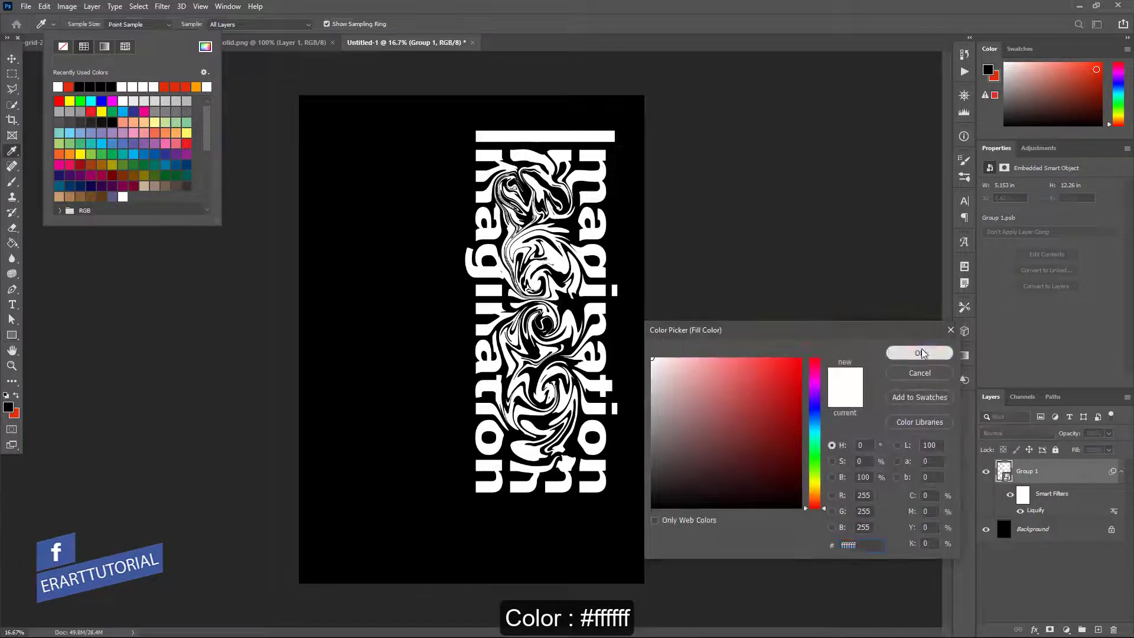
click(920, 352)
click(1098, 629)
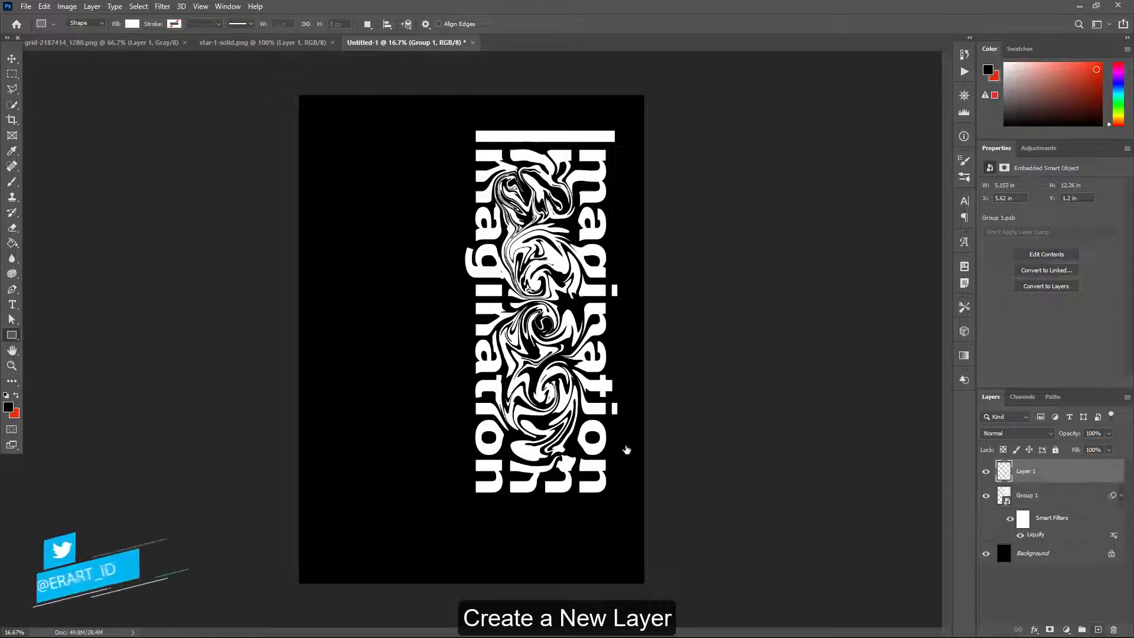
drag(469, 492, 325, 395)
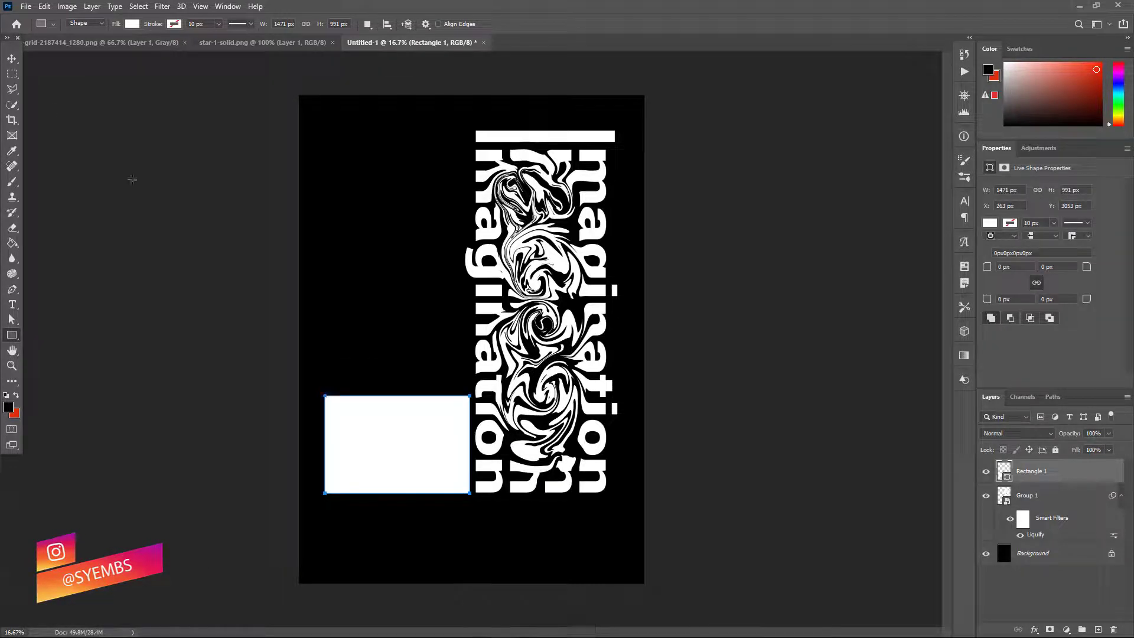
click(18, 61)
Step: Copy the polar grid image into the poster and close the grid document
click(133, 44)
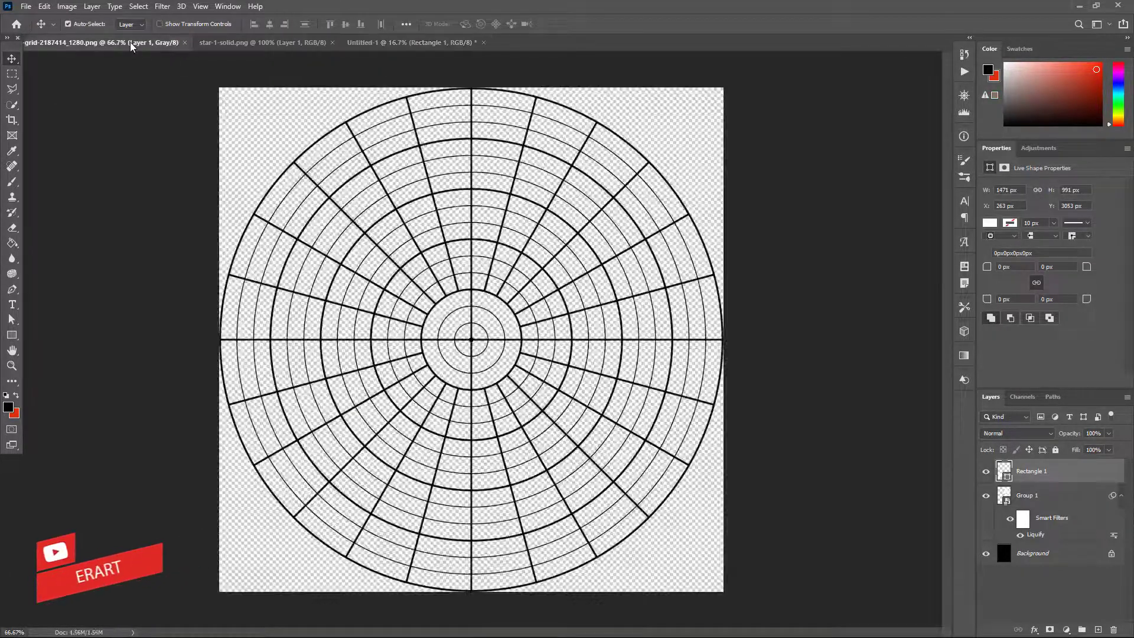
right_click(132, 46)
click(171, 101)
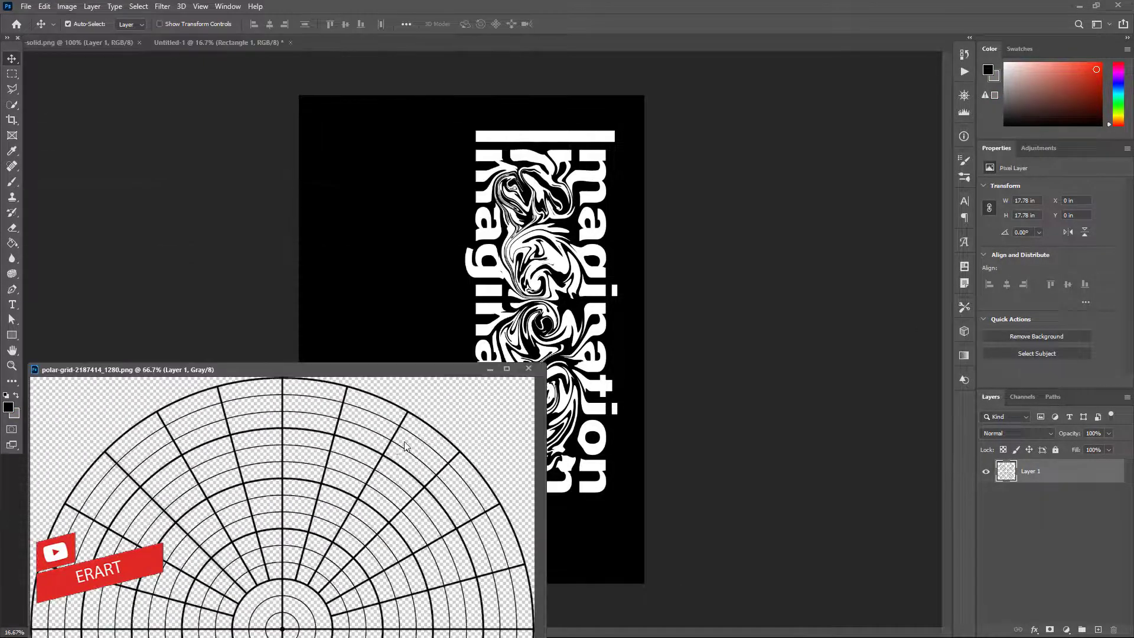
drag(349, 45, 442, 476)
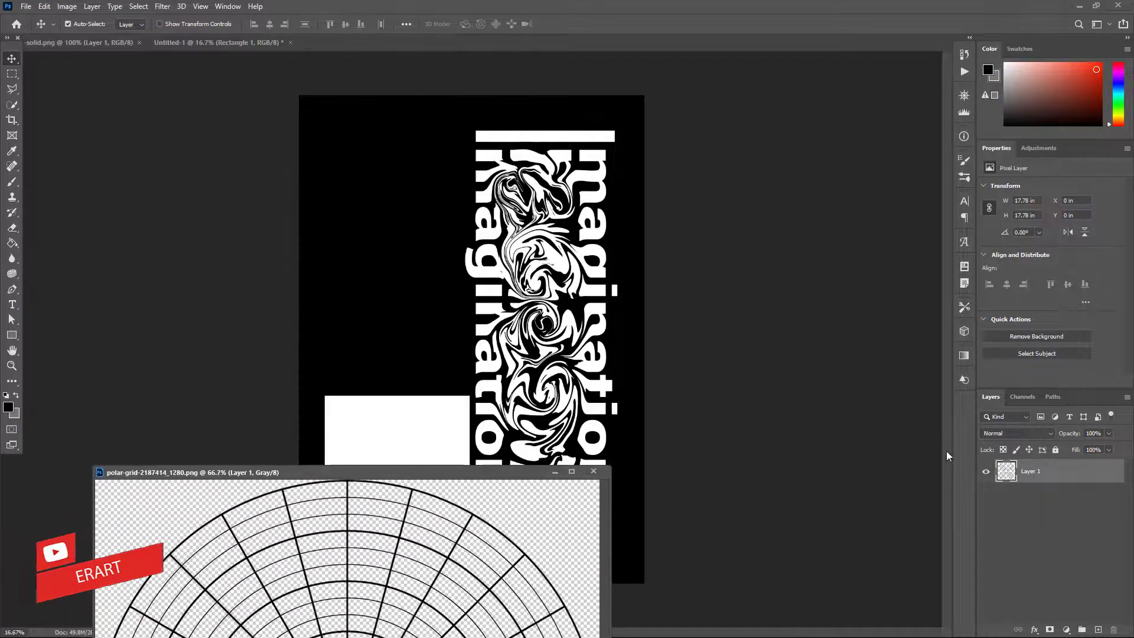
mouse_move(413, 561)
mouse_down()
mouse_move(491, 385)
mouse_move(418, 377)
mouse_up()
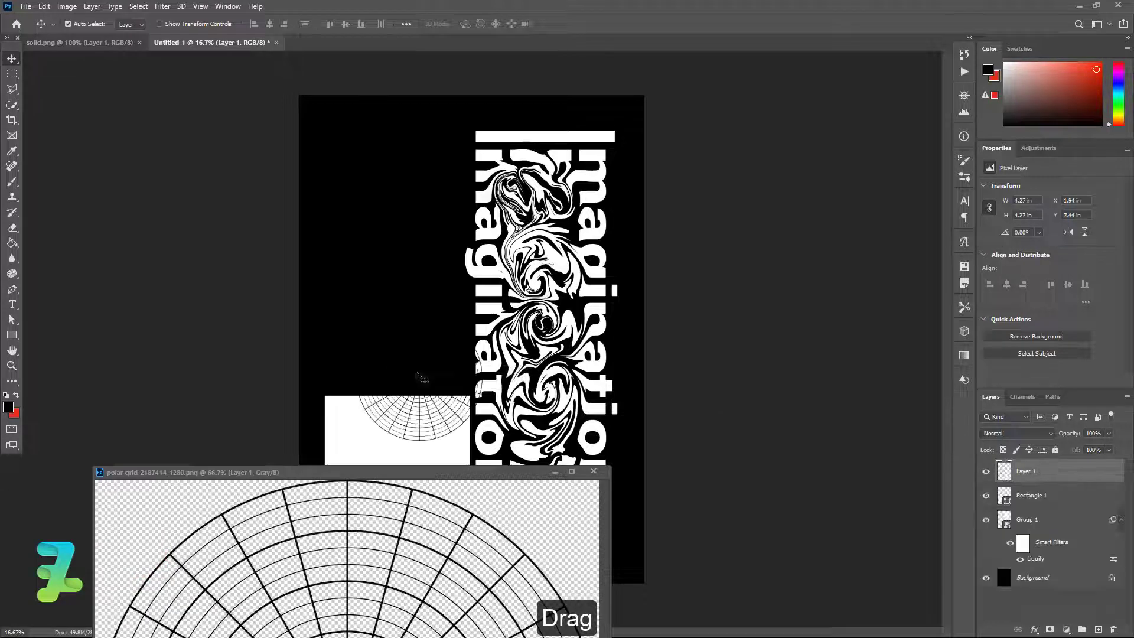
click(594, 471)
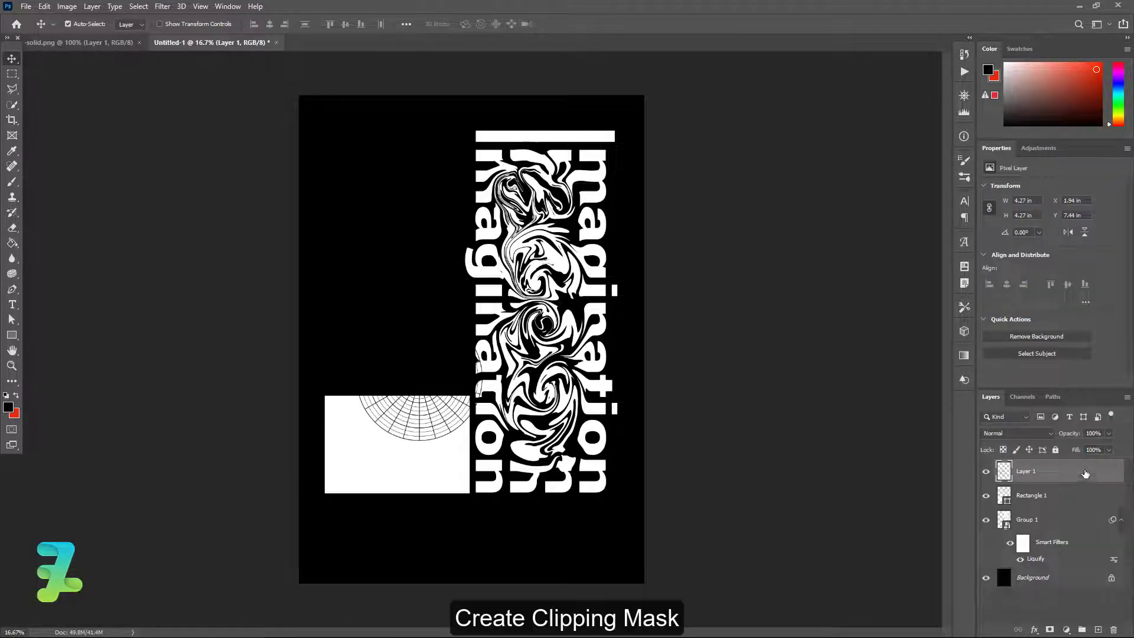
Step: Clip the grid to the white rectangle and enlarge it to about 140% to fill it
right_click(1085, 473)
click(1038, 366)
mouse_move(436, 420)
mouse_down()
mouse_move(404, 468)
mouse_move(412, 488)
mouse_up()
key(ctrl+t)
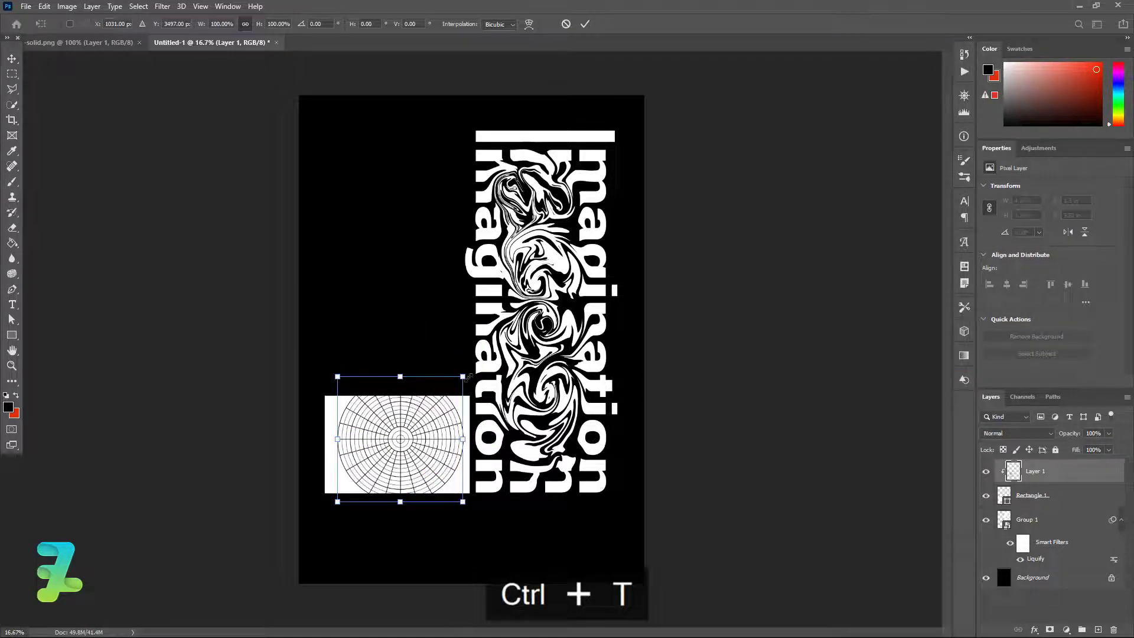
drag(462, 376, 488, 351)
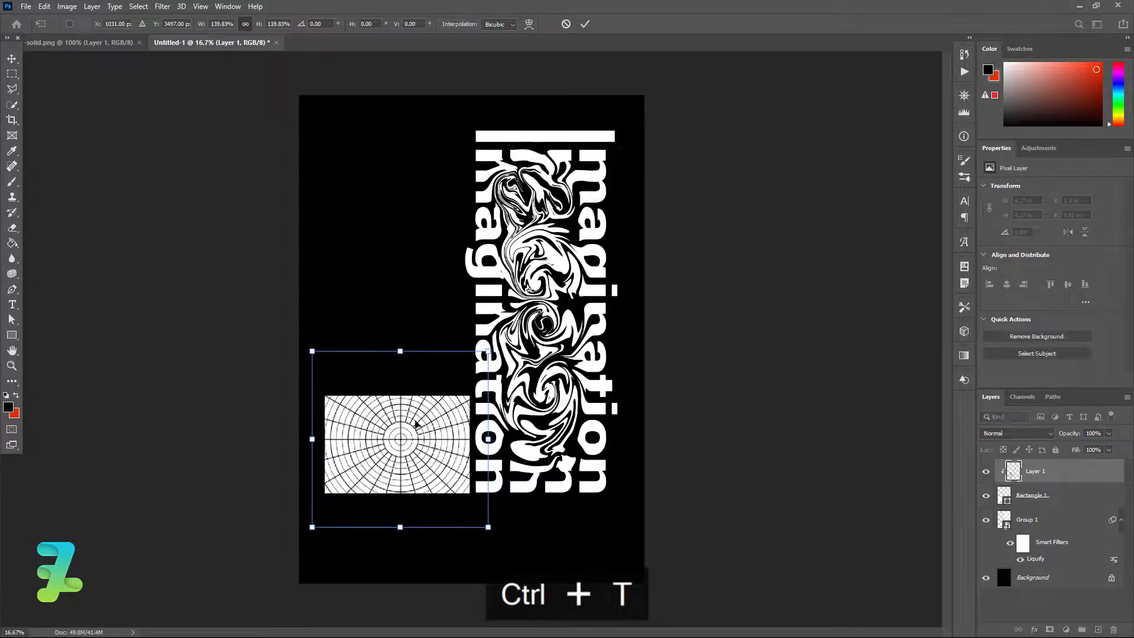
drag(416, 424, 413, 428)
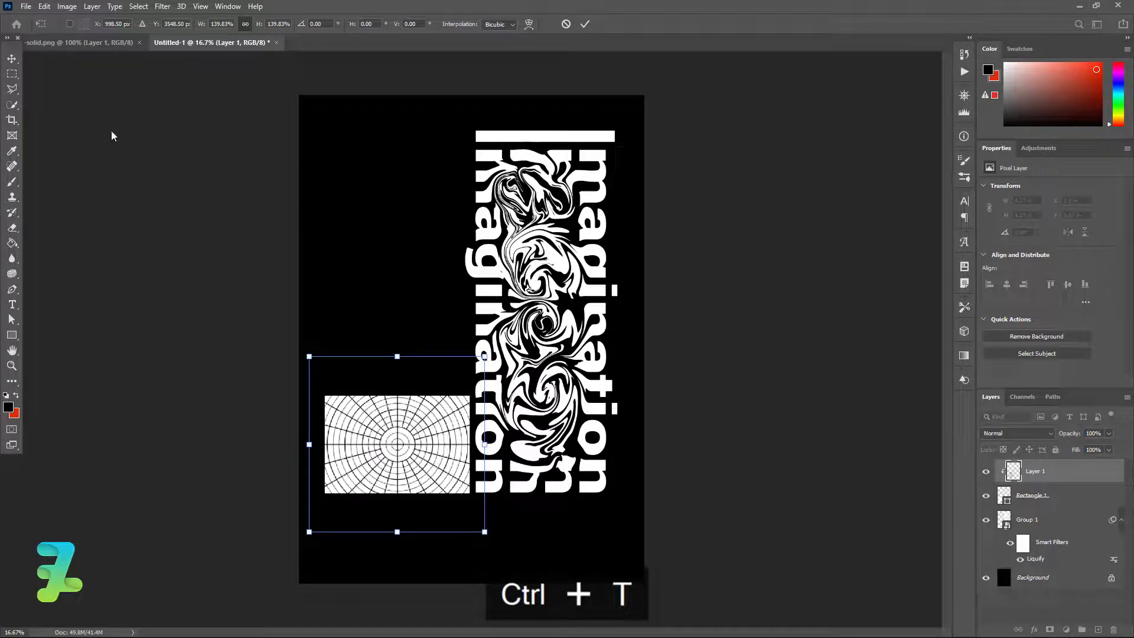
key(Return)
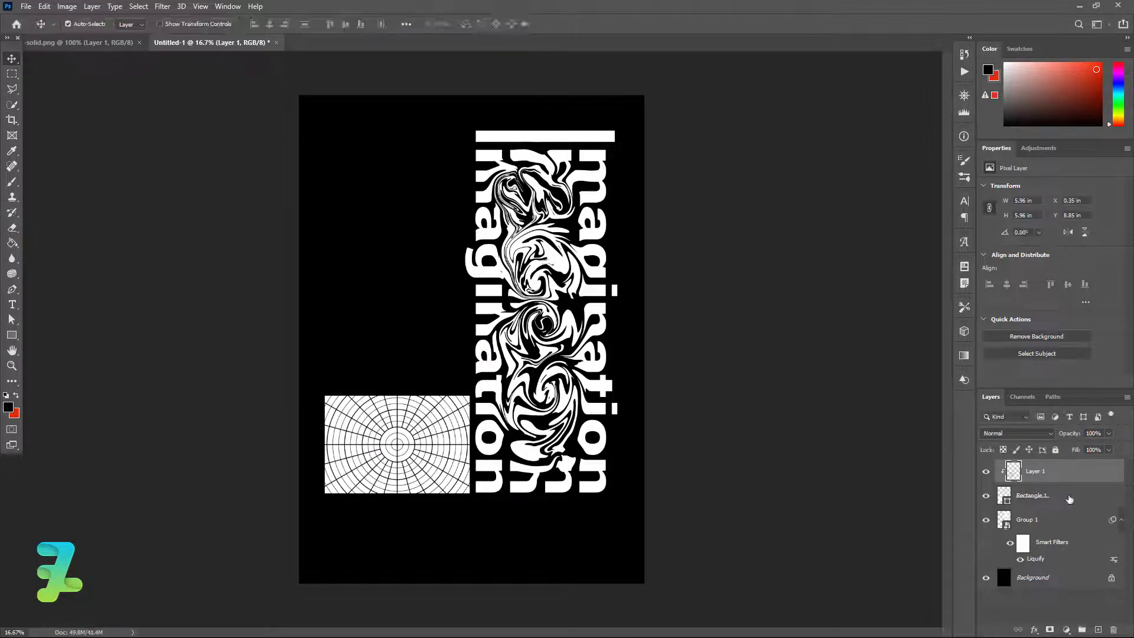
click(1071, 499)
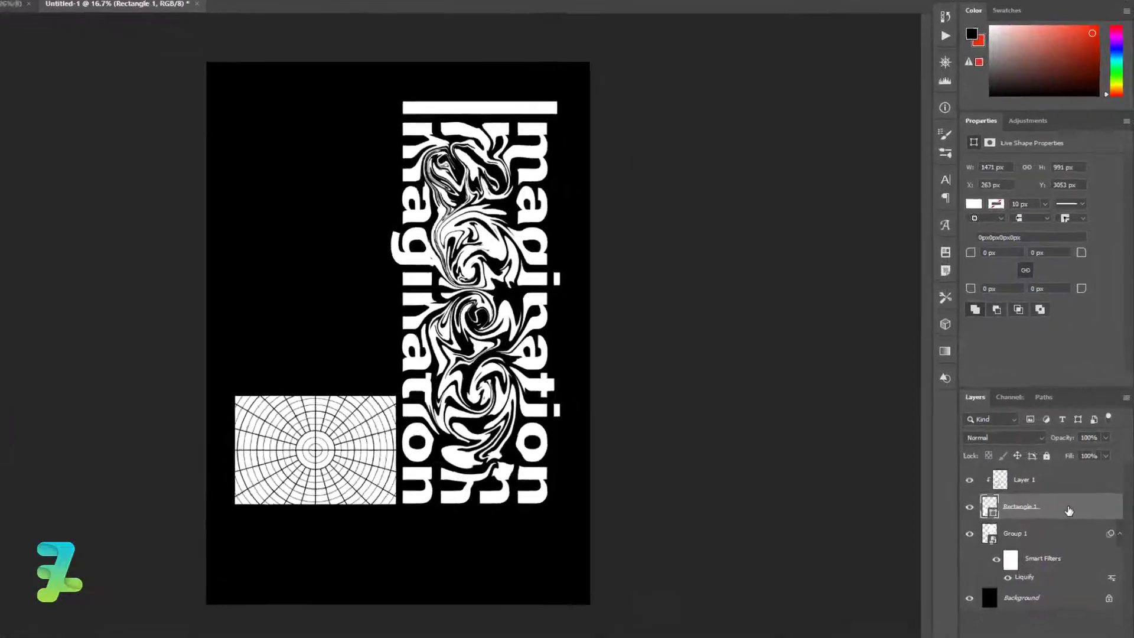
Step: Add a 3 px Outside stroke to the rectangle layer
double_click(1075, 499)
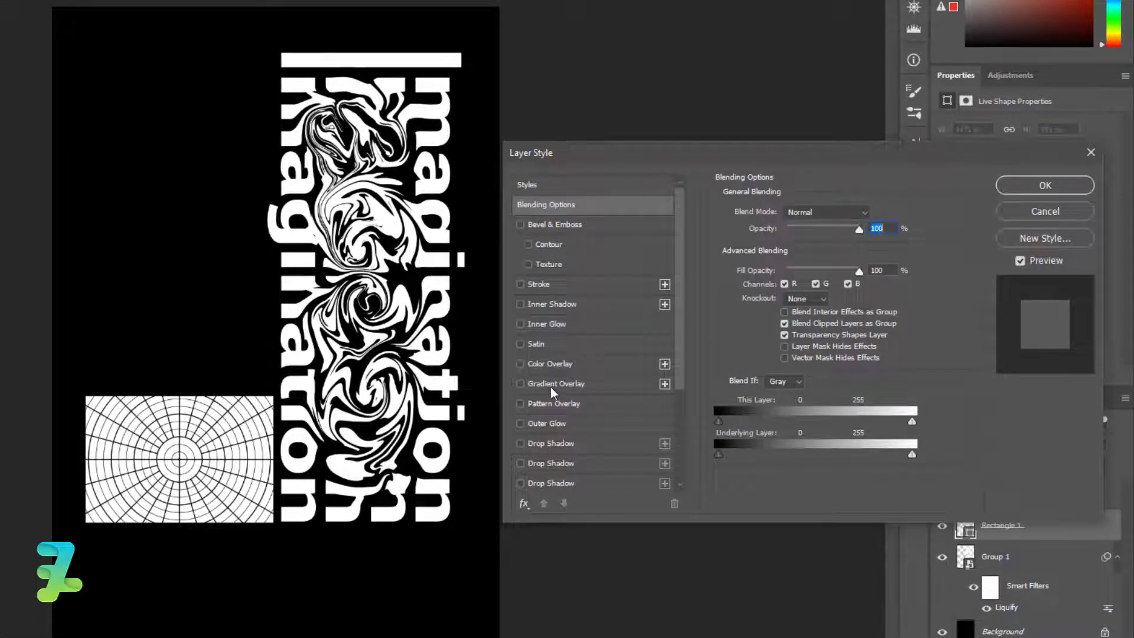
click(522, 286)
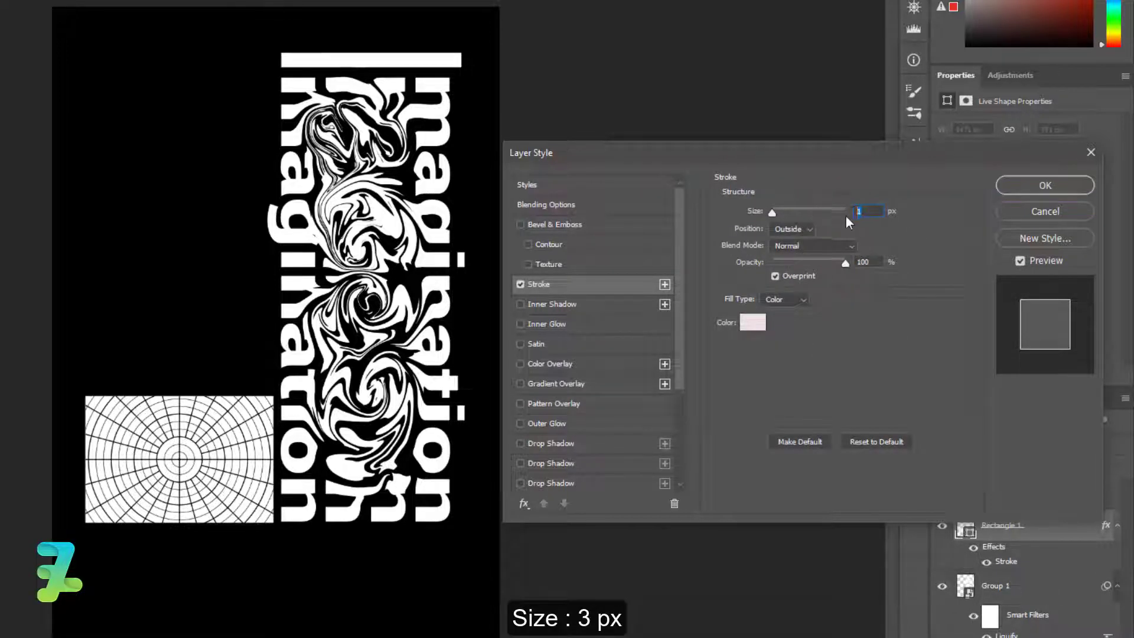
text(3)
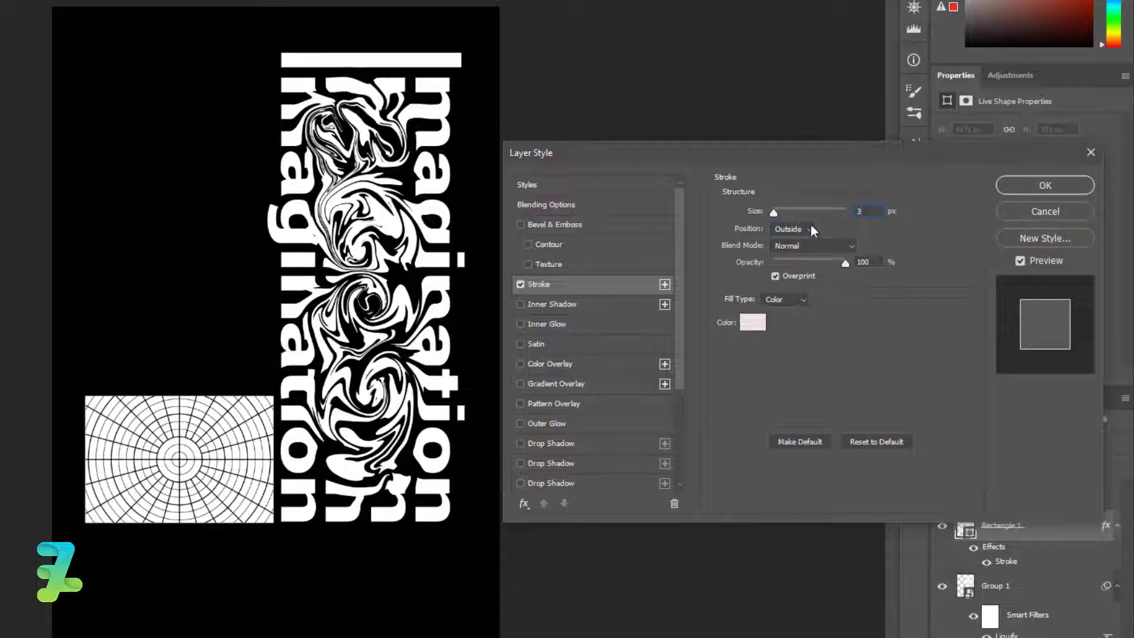
click(810, 229)
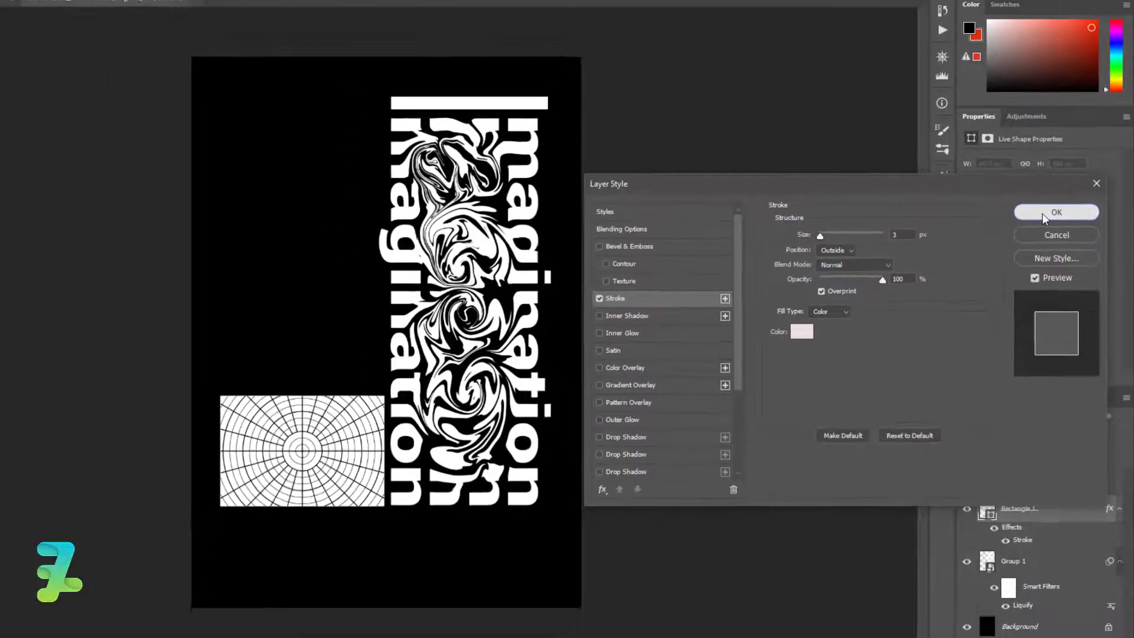
click(1012, 184)
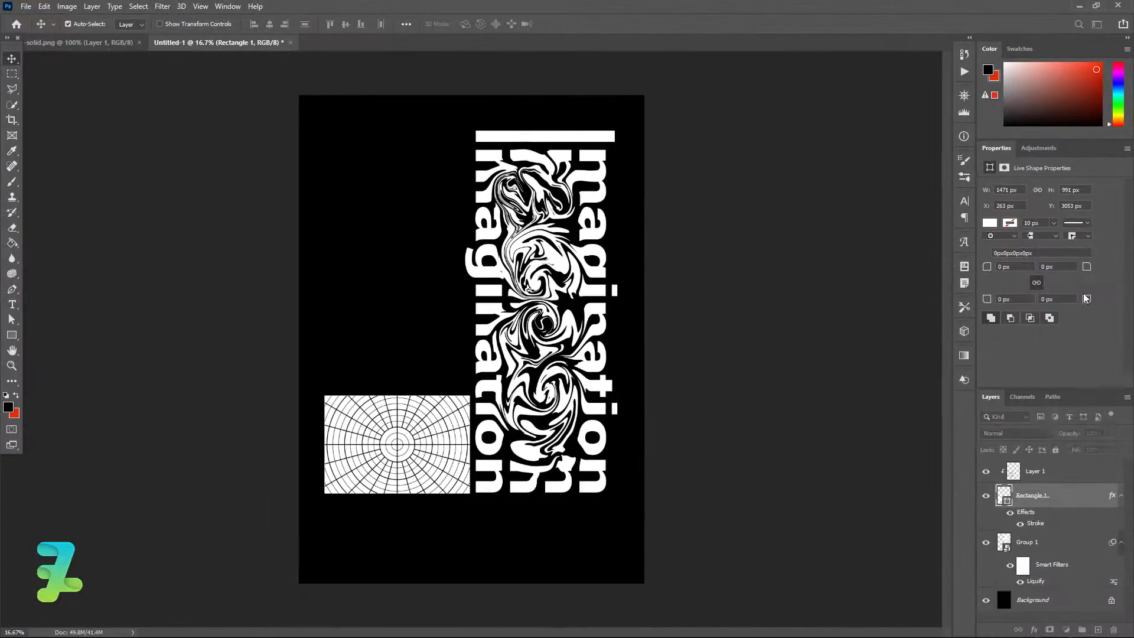
Step: Change the rectangle's fill colour to black (000000)
double_click(1002, 495)
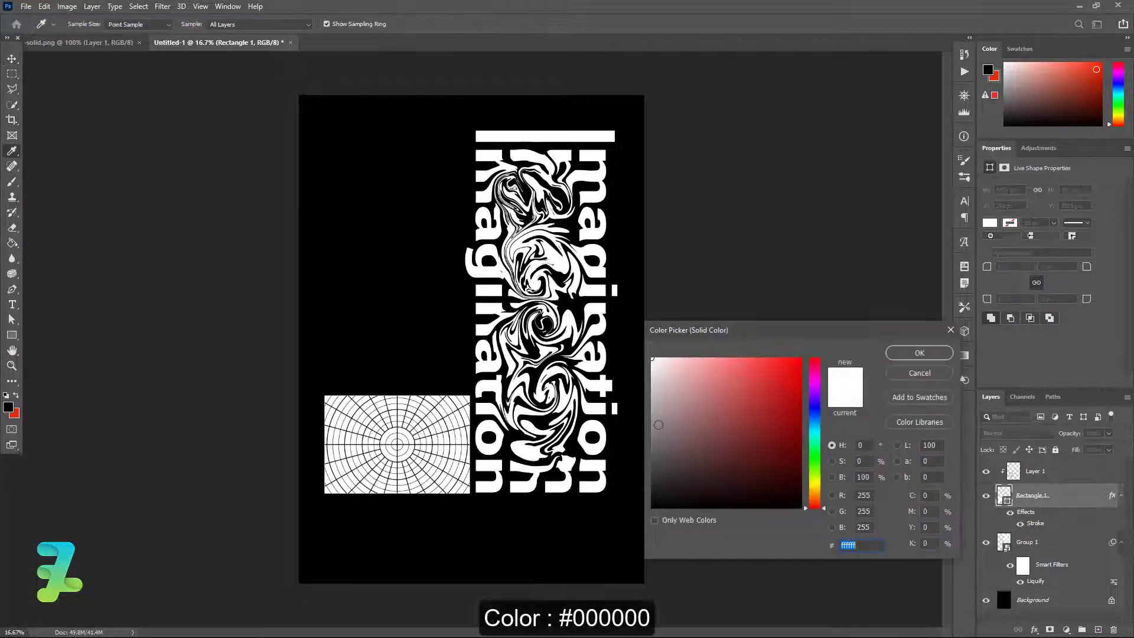
text(000000)
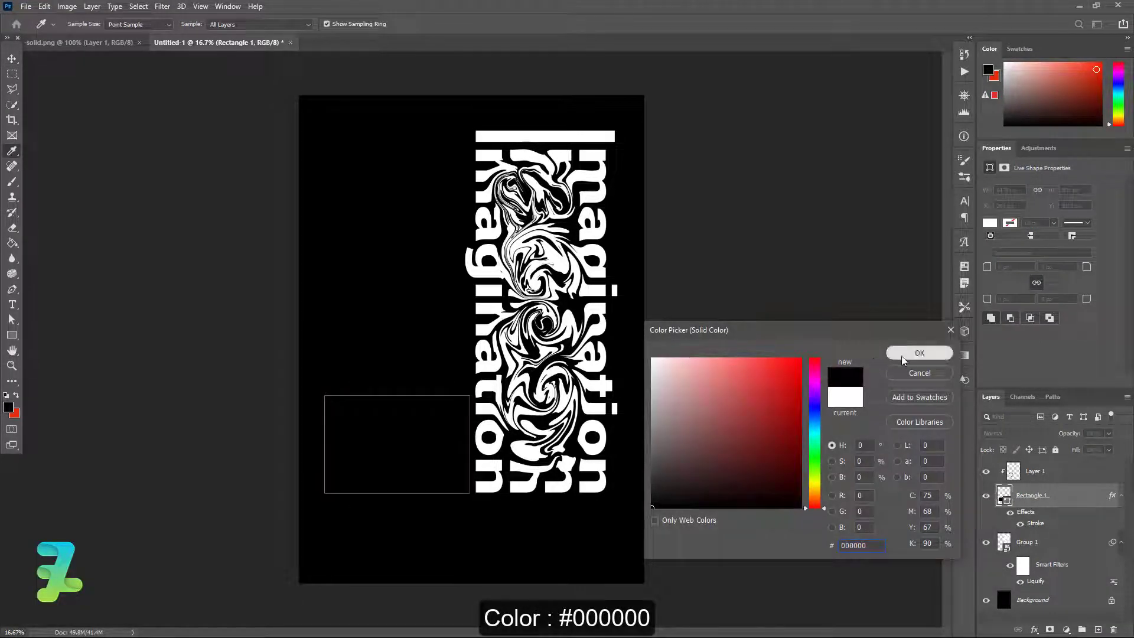
click(912, 353)
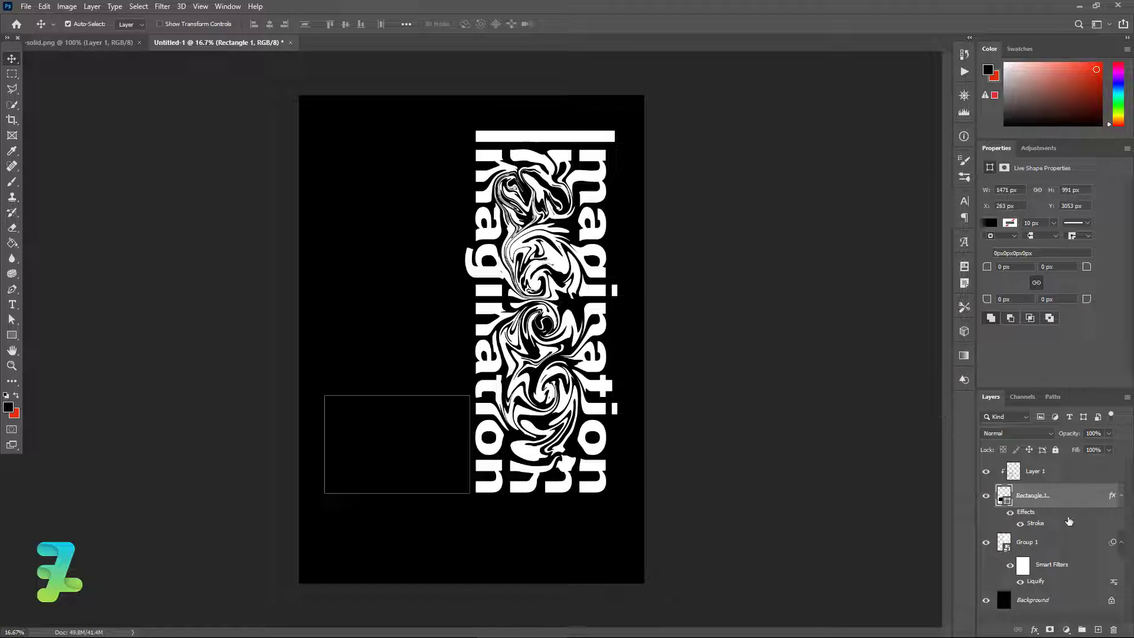
click(1062, 471)
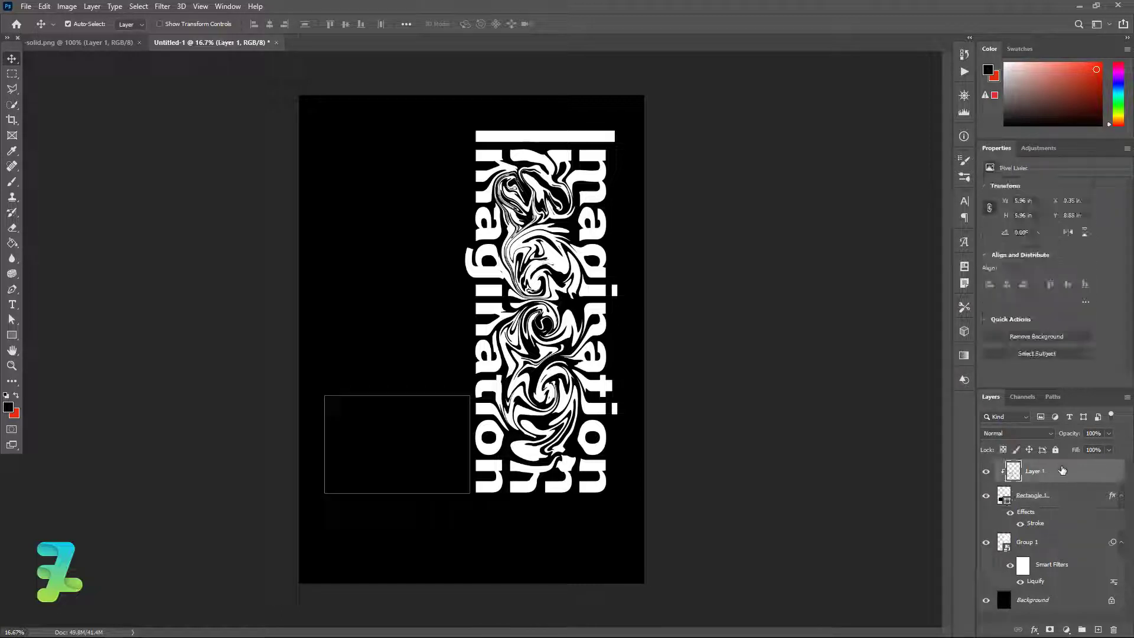
Step: Give the polar grid layer (Layer 1) a white Color Overlay
double_click(1062, 471)
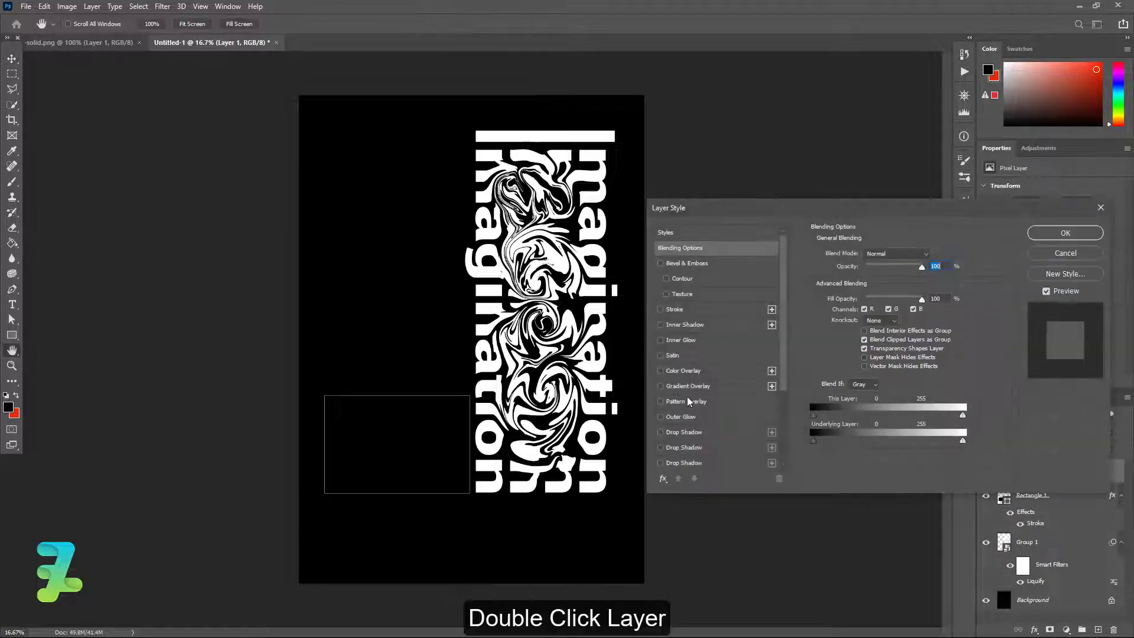
click(661, 371)
click(679, 371)
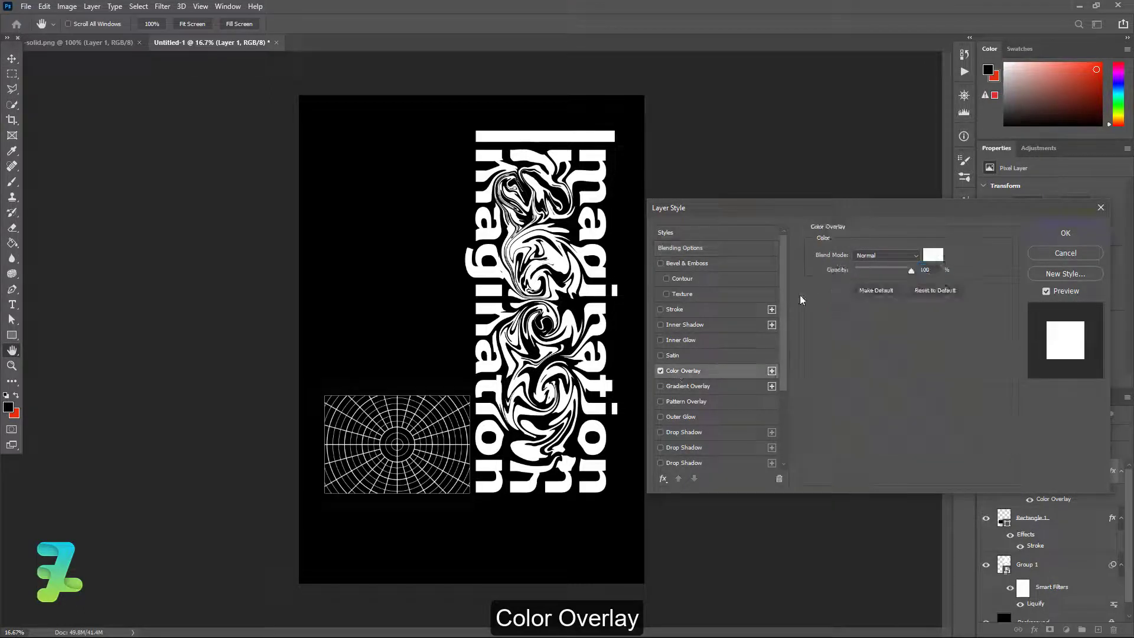
click(933, 254)
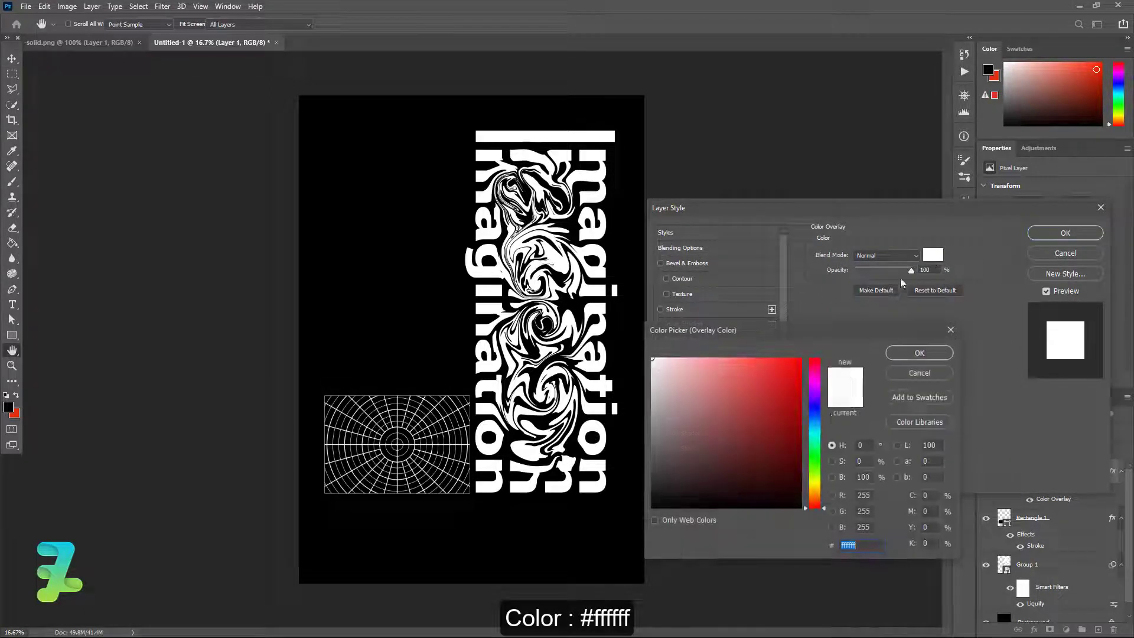
click(917, 353)
click(1043, 238)
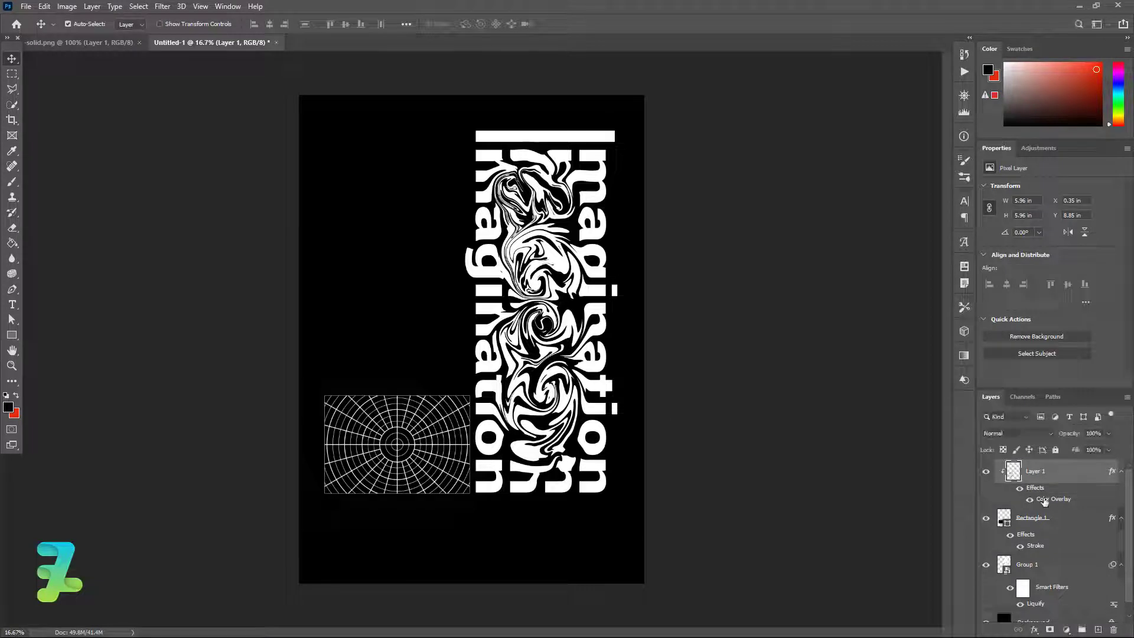
Step: Thicken the Rectangle 1 stroke to 15 px
click(1034, 547)
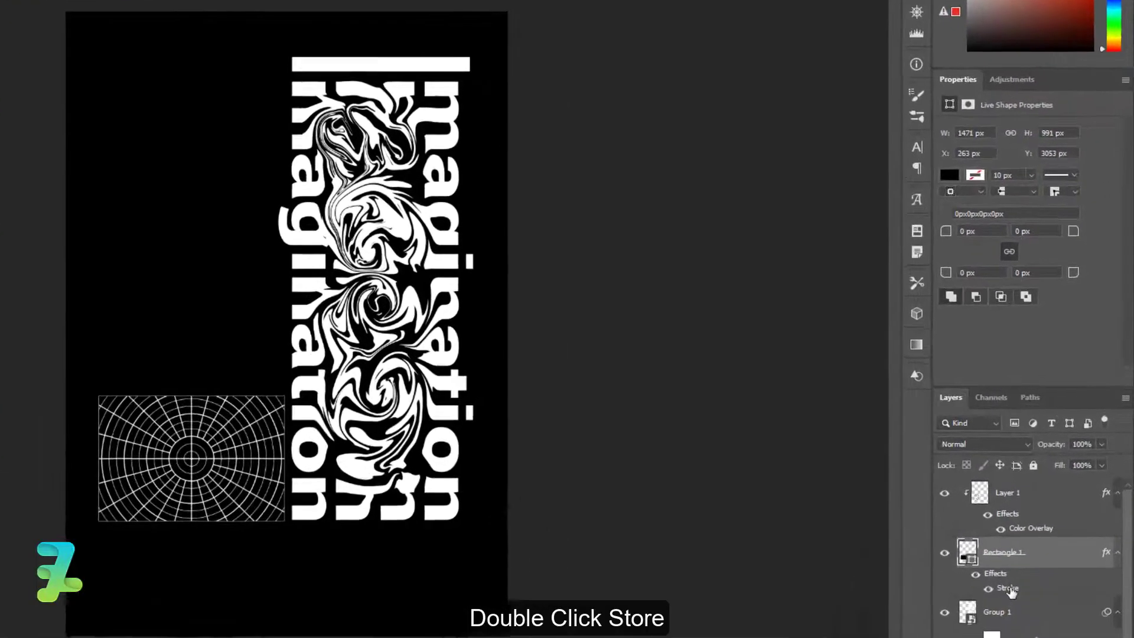
double_click(1008, 588)
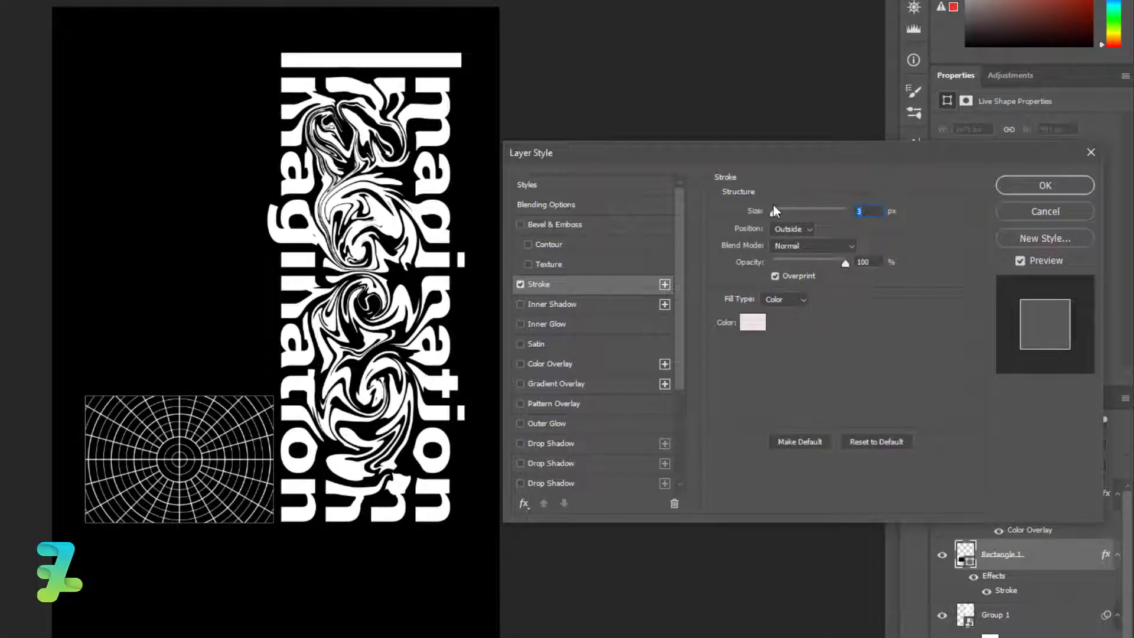
drag(777, 215, 782, 215)
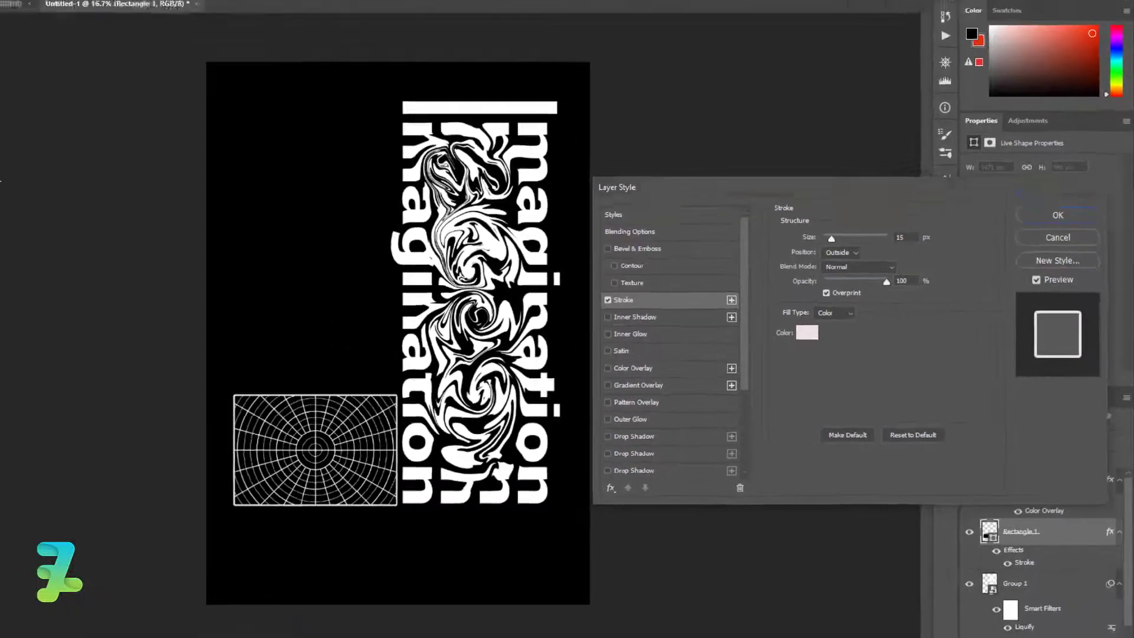
click(1006, 185)
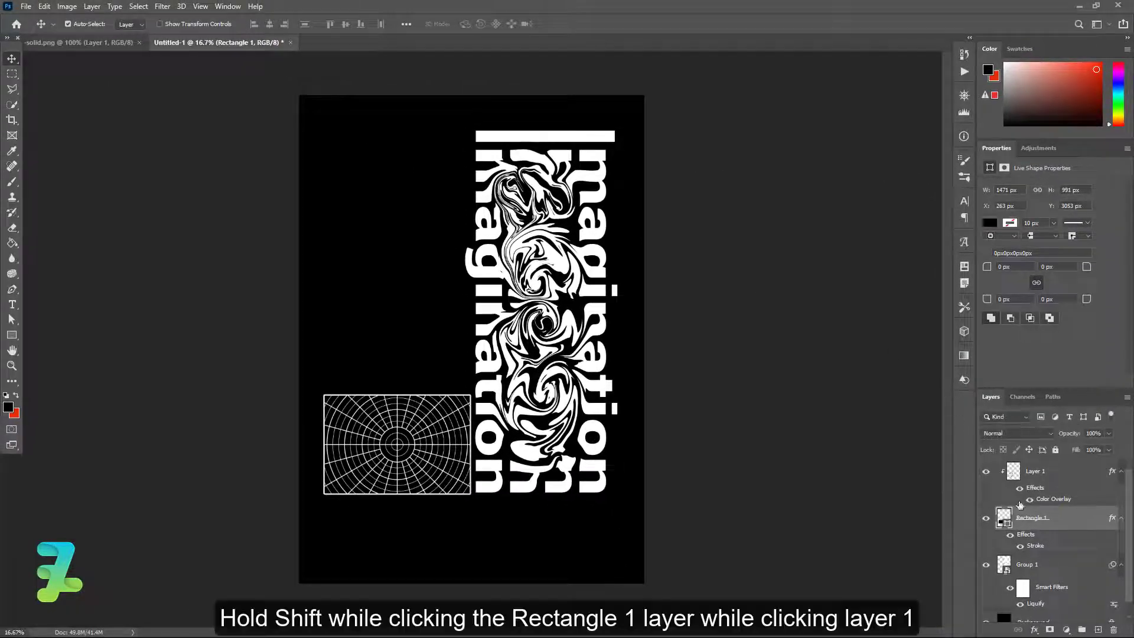
Step: Nudge the grid and rectangle upward together, then reselect only the grid layer
shift+click(1065, 483)
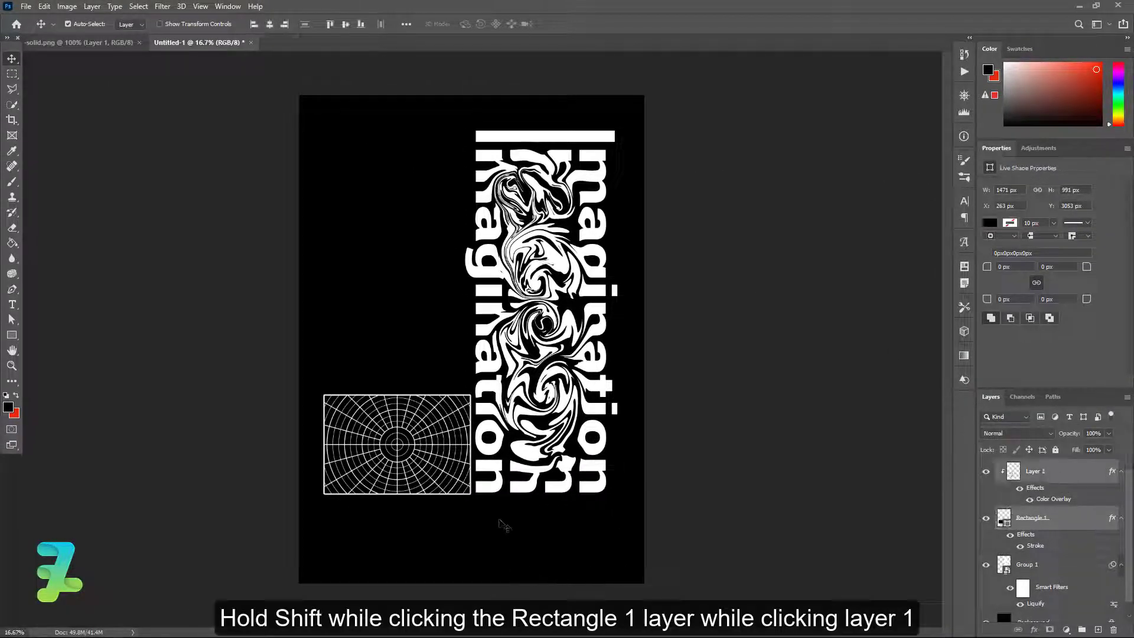
key(Up)
key(Up)
key(Up)
key(Up)
key(Up)
key(Up)
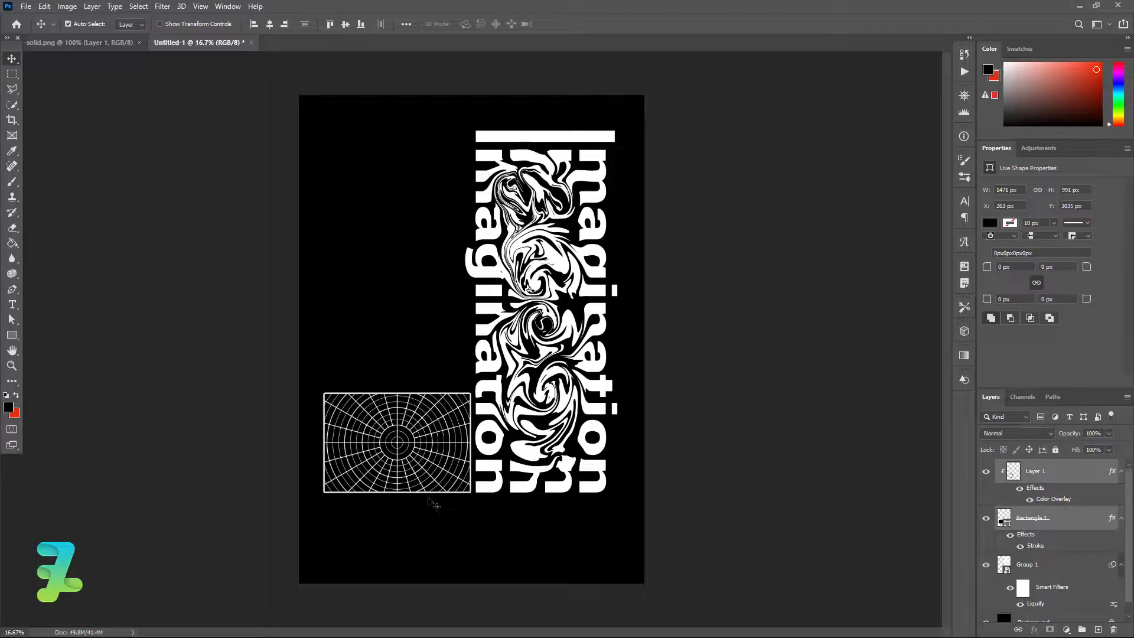
click(1011, 473)
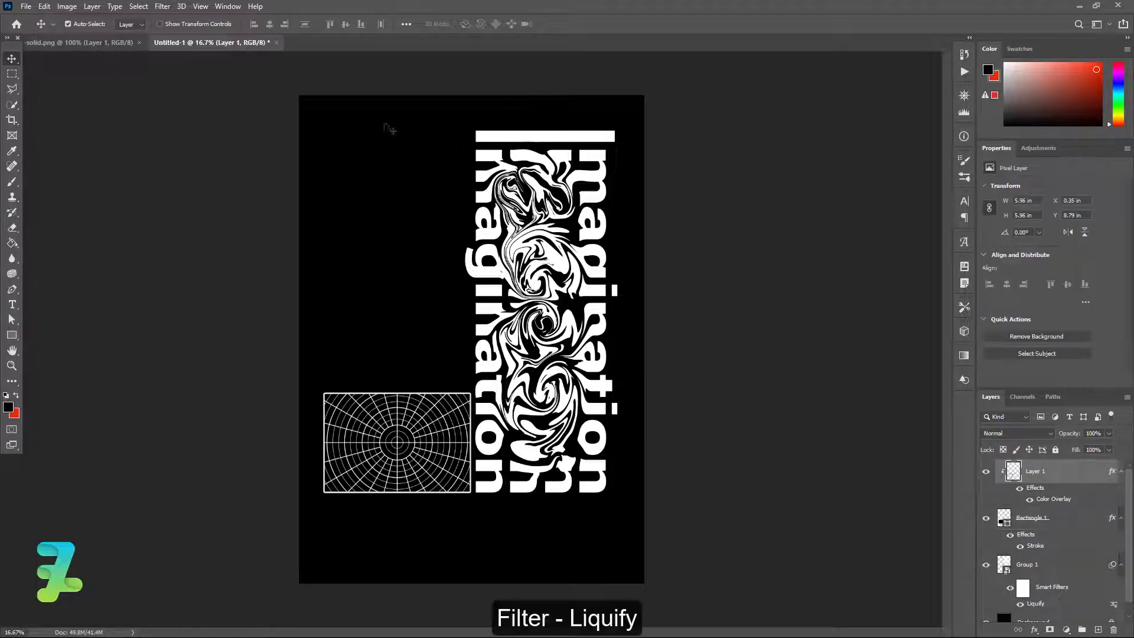
click(161, 7)
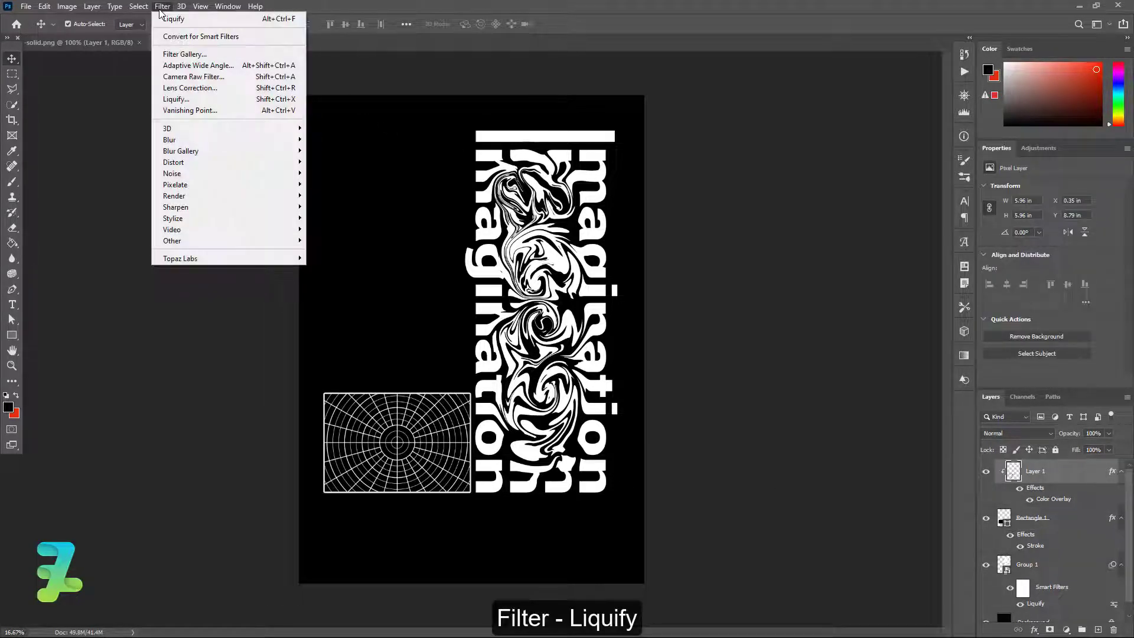
Step: Swirl the grid lines around the centre with an enlarged Liquify Forward Warp brush
click(186, 102)
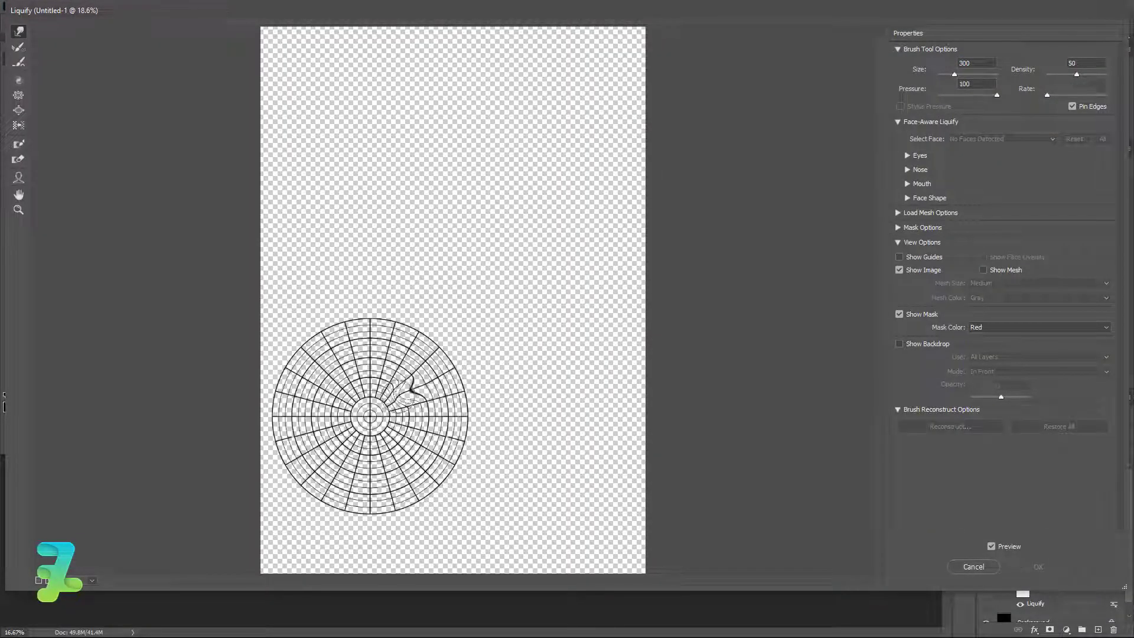
drag(408, 396, 416, 408)
key(ctrl+z)
key(bracketright)
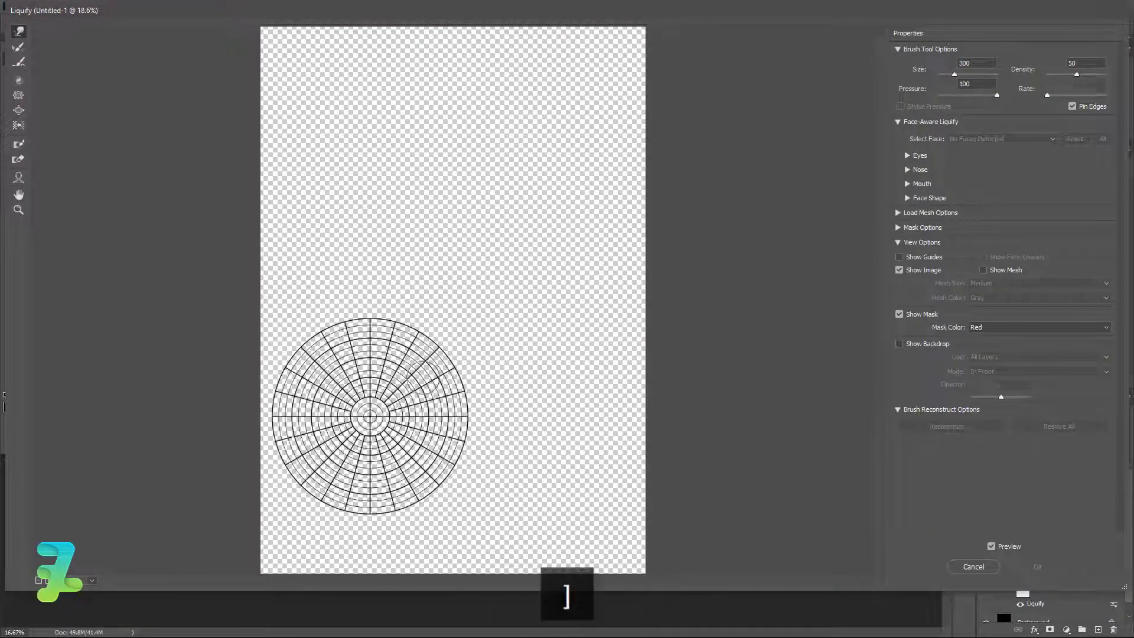
key(bracketright)
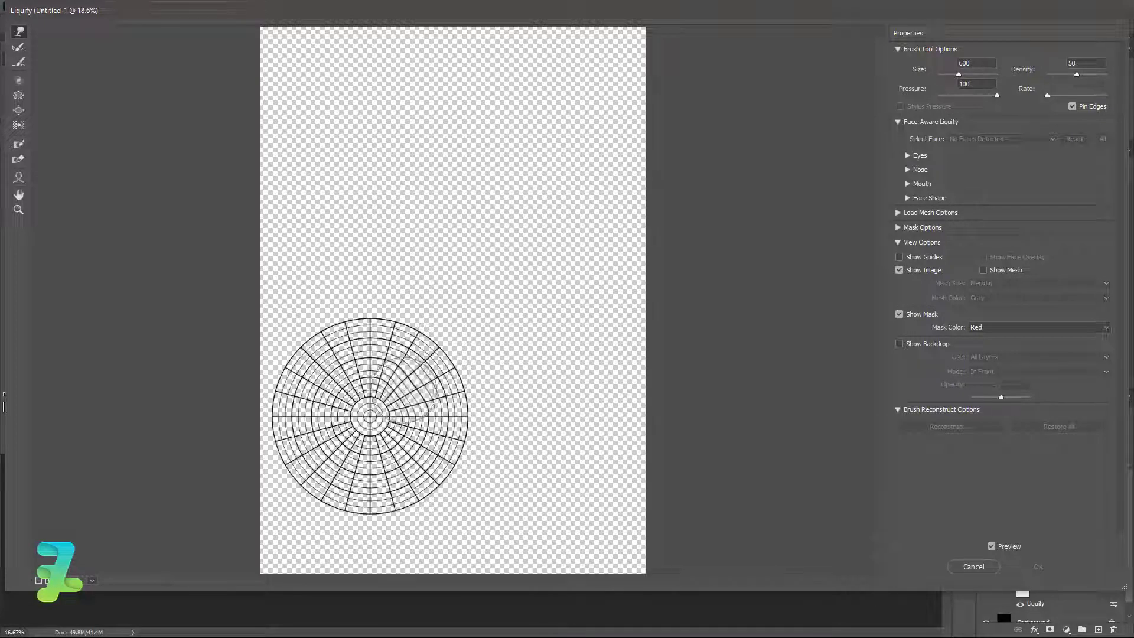
mouse_move(405, 378)
mouse_down()
mouse_move(423, 405)
mouse_move(407, 443)
mouse_move(401, 407)
mouse_move(372, 484)
mouse_up()
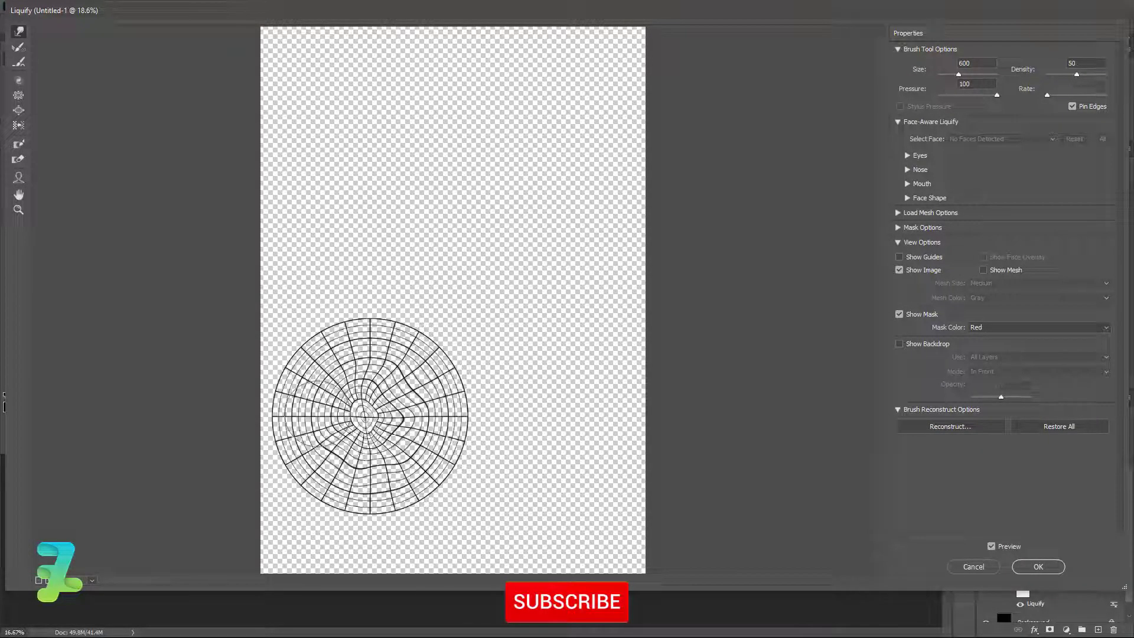
mouse_move(307, 426)
mouse_down()
mouse_move(331, 408)
mouse_move(355, 419)
mouse_move(330, 354)
mouse_move(372, 345)
mouse_move(420, 413)
mouse_move(413, 448)
mouse_move(360, 454)
mouse_move(384, 413)
mouse_move(390, 460)
mouse_move(366, 461)
mouse_move(402, 443)
mouse_move(408, 425)
mouse_move(420, 437)
mouse_up()
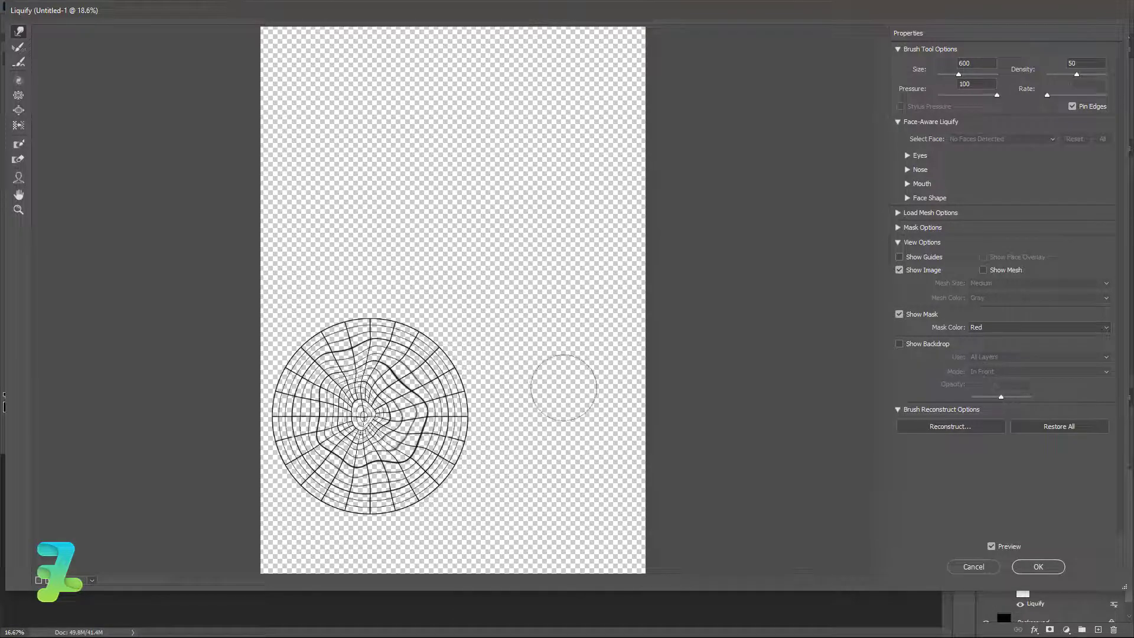
click(1038, 567)
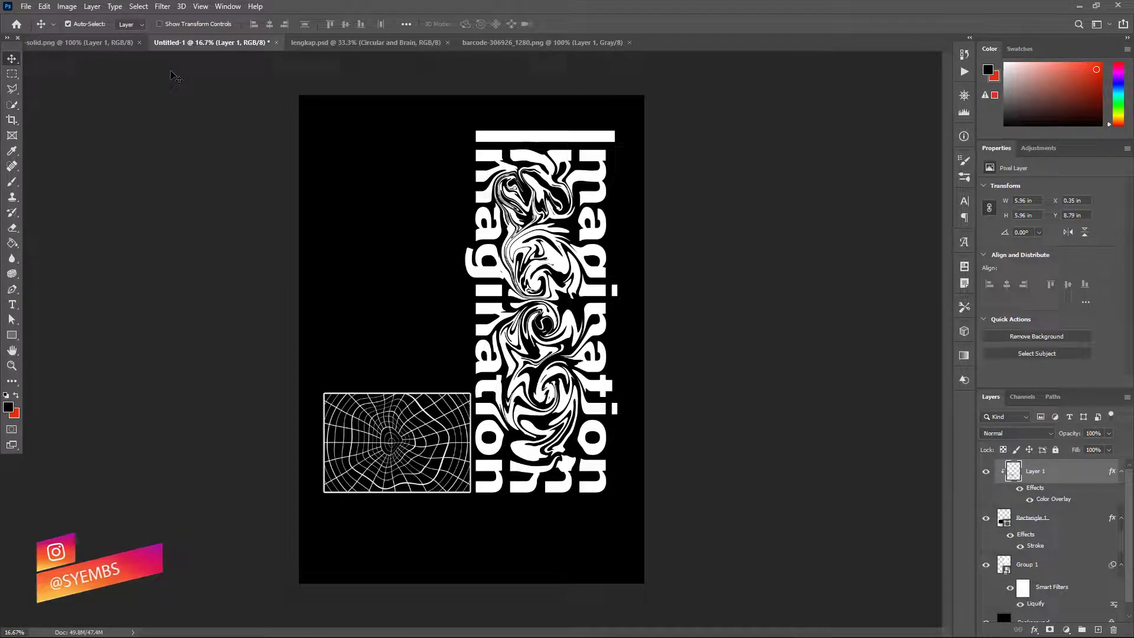
Step: Copy the Circular and Brain group from lengkap.psd onto Untitled-1, placed above the warped grid
click(372, 41)
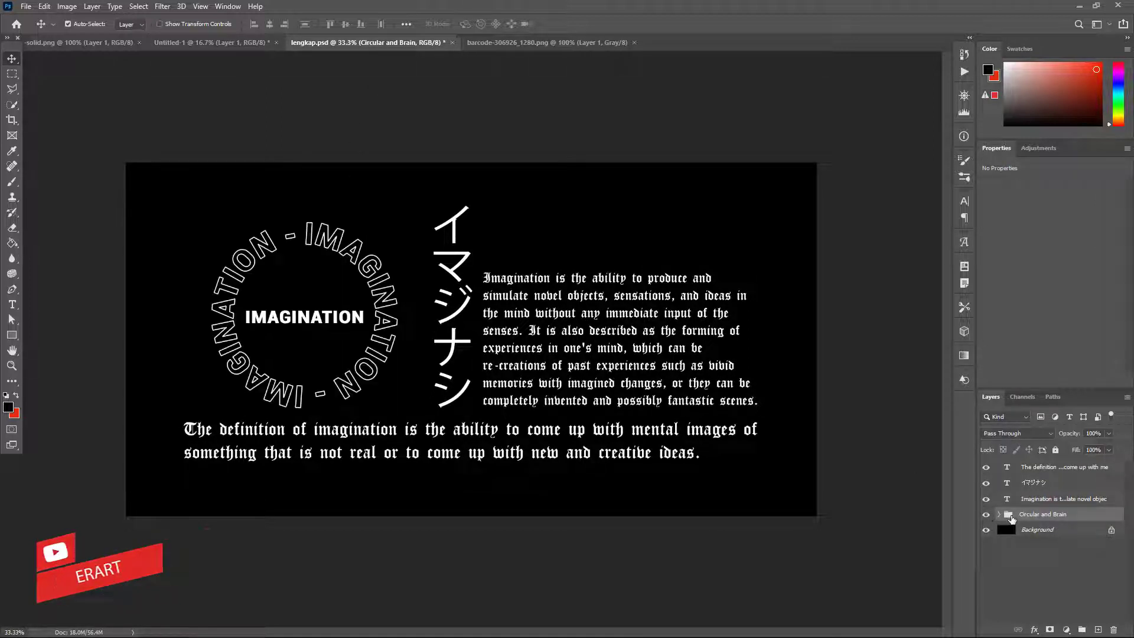
right_click(345, 53)
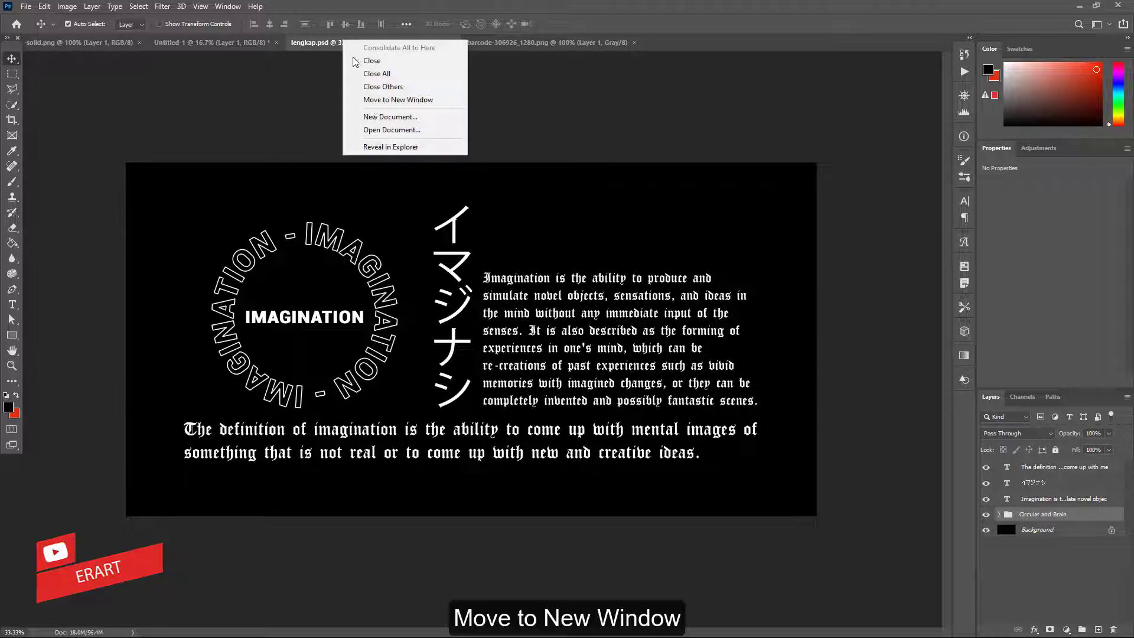
click(366, 99)
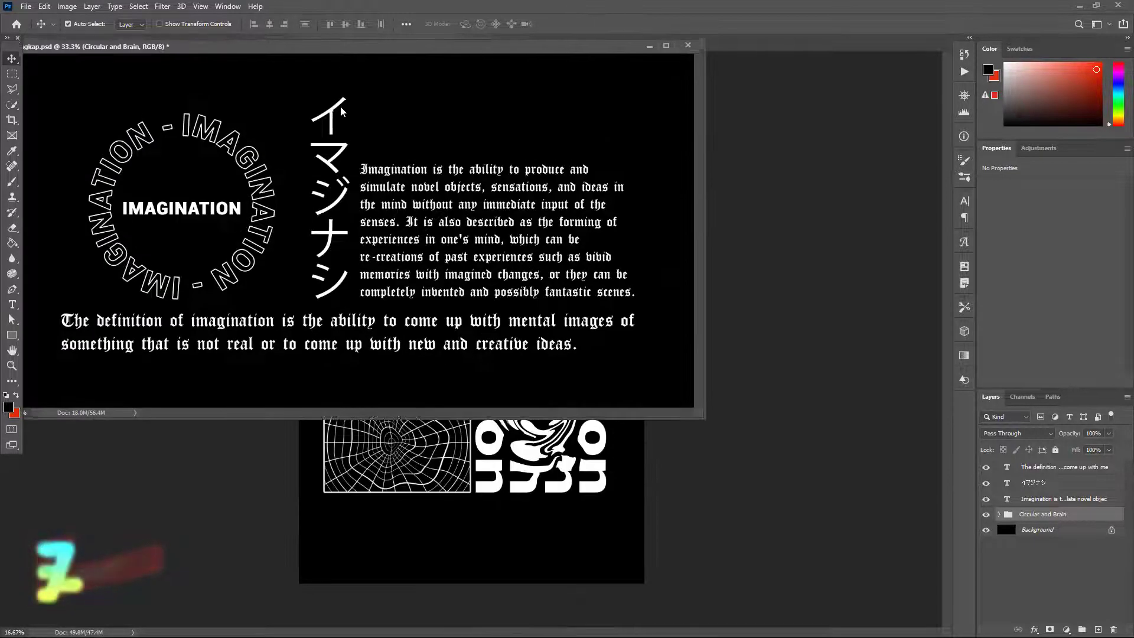
drag(366, 41, 448, 504)
drag(1007, 516, 393, 362)
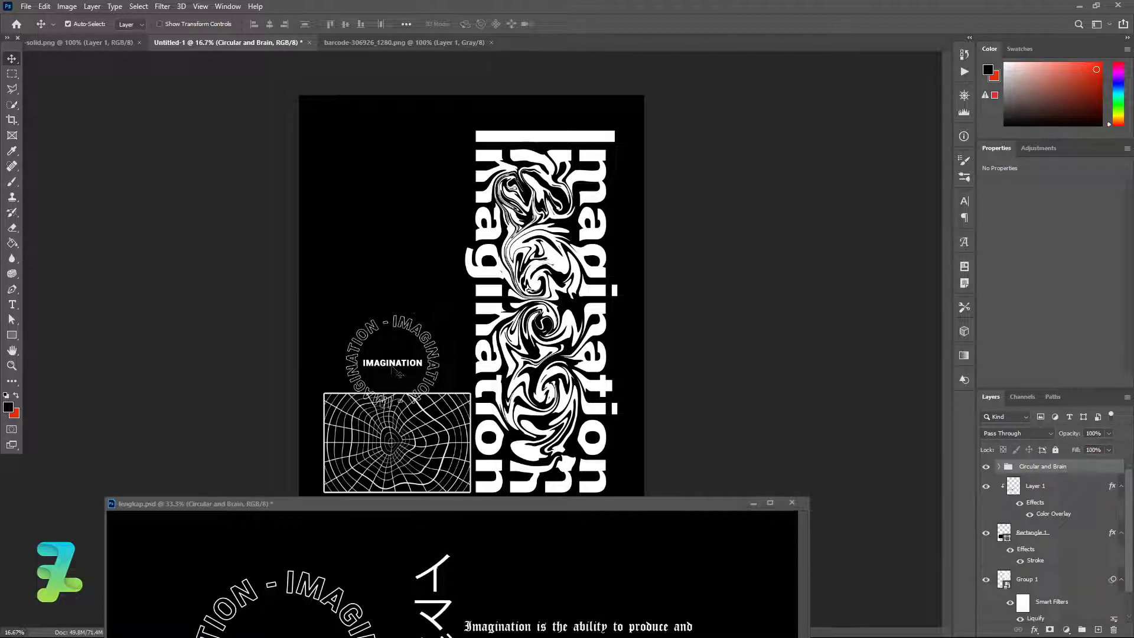
mouse_move(395, 369)
mouse_down()
mouse_move(368, 345)
mouse_move(424, 344)
mouse_up()
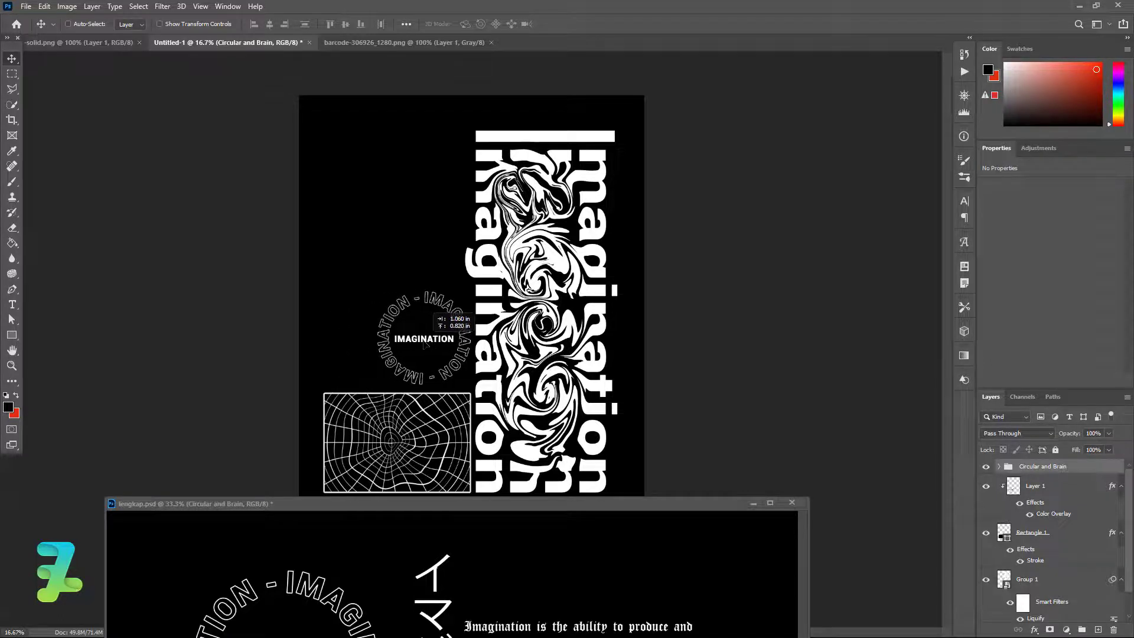
drag(424, 345, 423, 346)
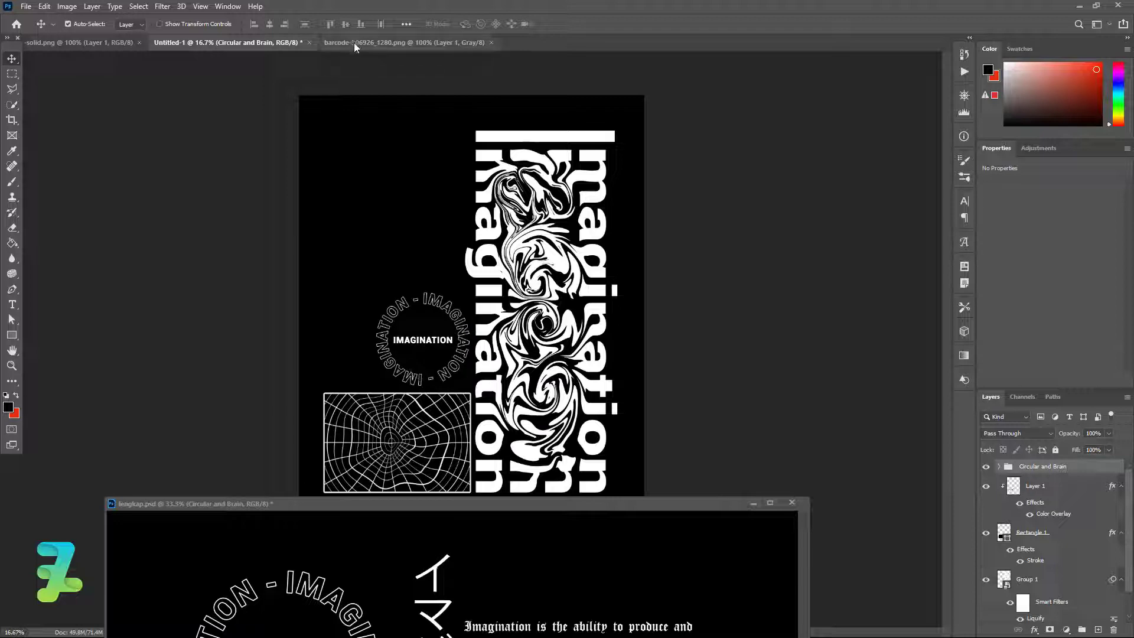
mouse_move(374, 508)
mouse_down()
mouse_move(375, 576)
mouse_move(491, 199)
mouse_move(530, 144)
mouse_move(520, 304)
mouse_up()
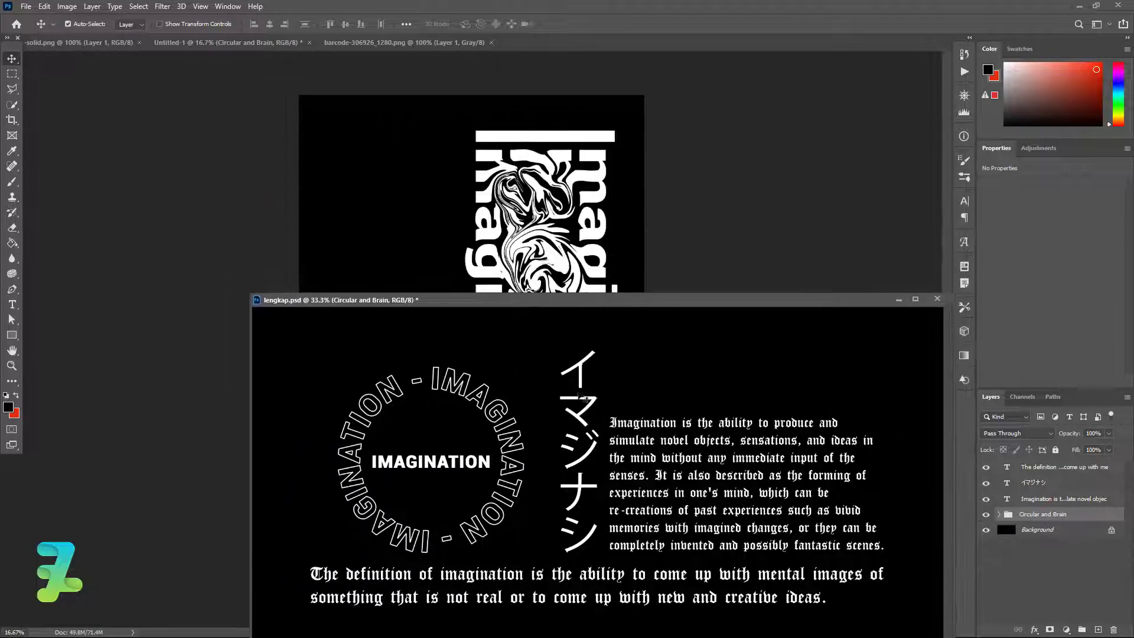
Step: Copy the Imagination paragraph text layer from lengkap.psd onto the poster
click(660, 425)
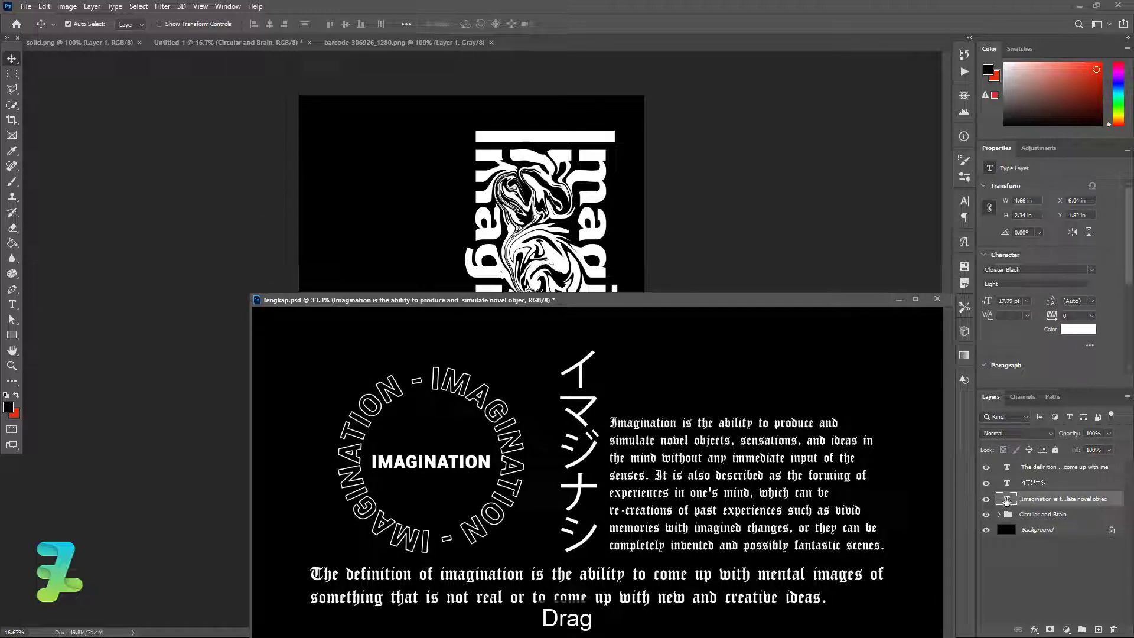
drag(1006, 499, 429, 246)
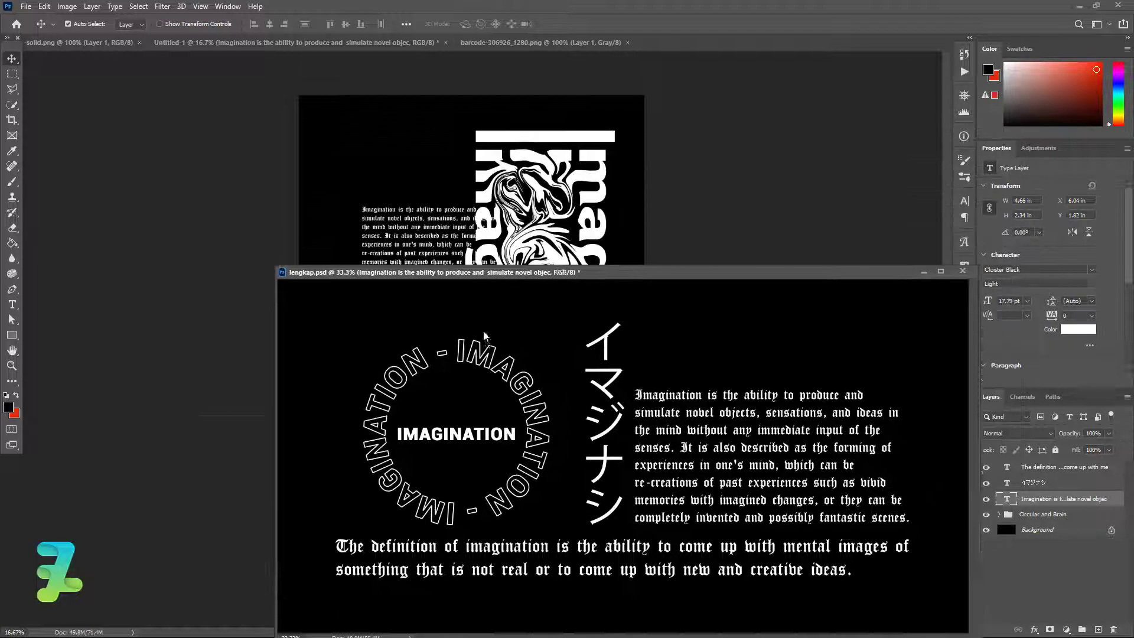
drag(552, 131, 281, 575)
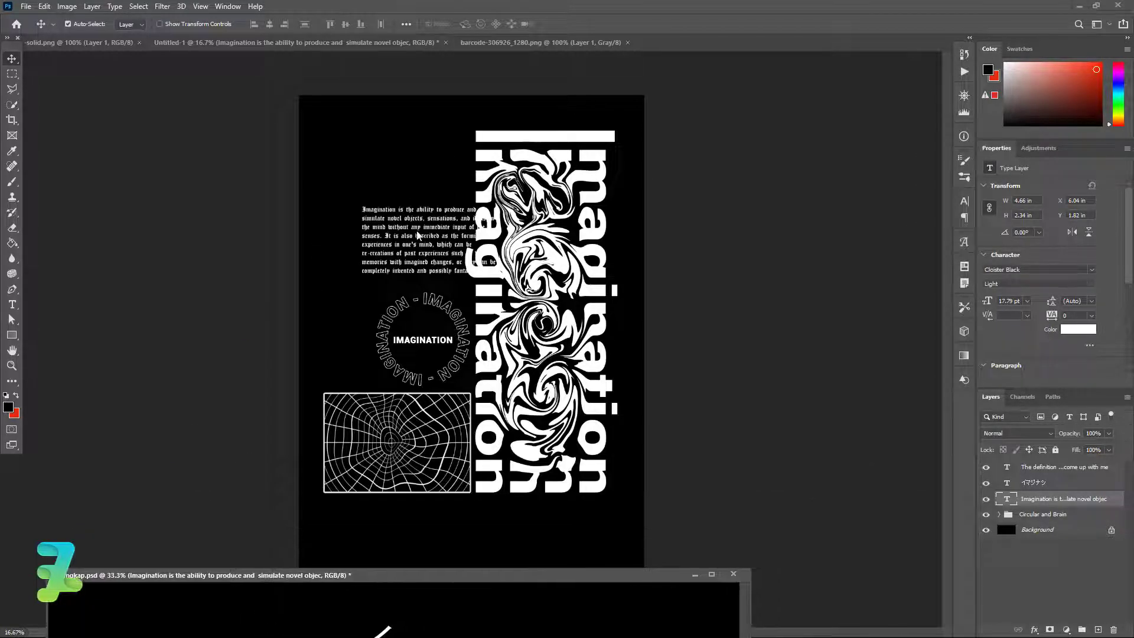
drag(417, 235, 400, 206)
Step: Rotate the paragraph 90° beside the big lettering and move the circular badge up beneath it
key(ctrl+t)
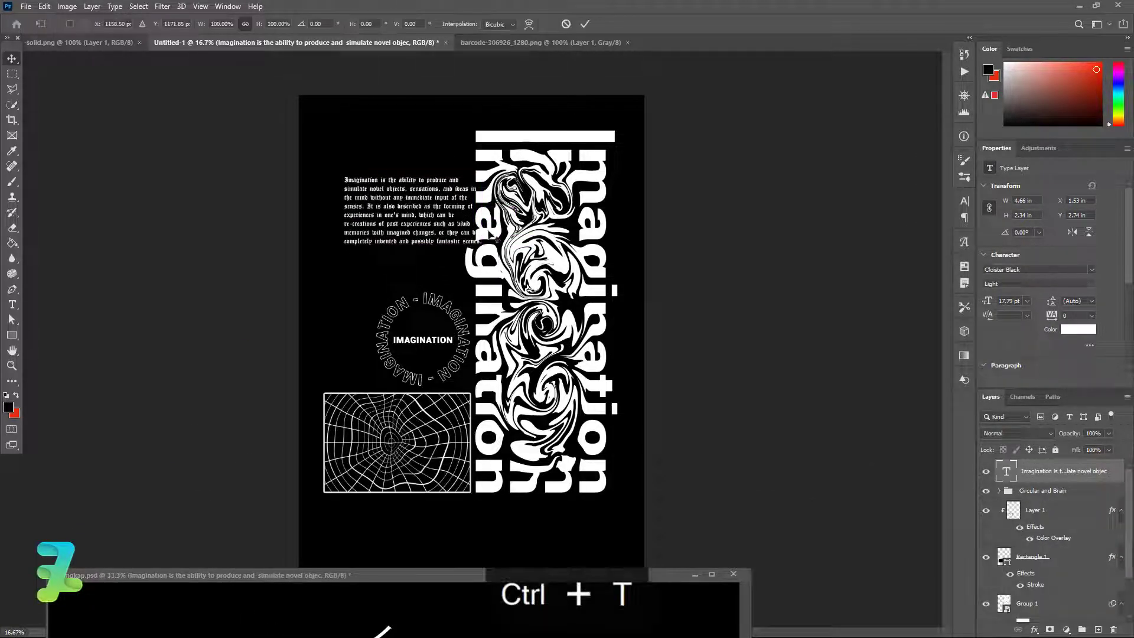
drag(496, 240, 364, 297)
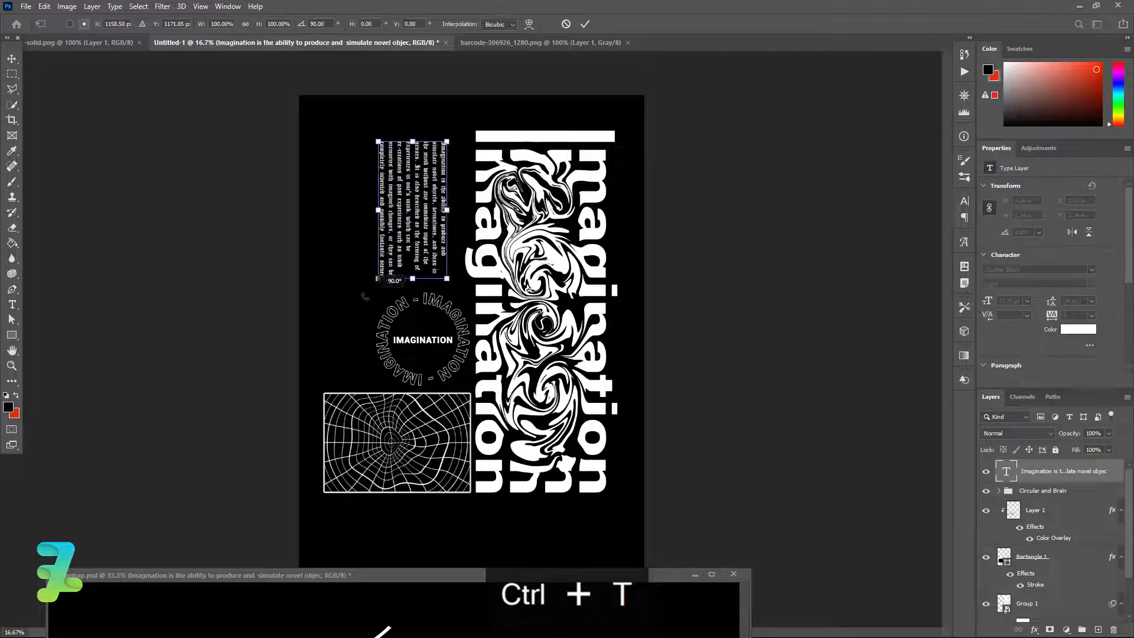
click(12, 58)
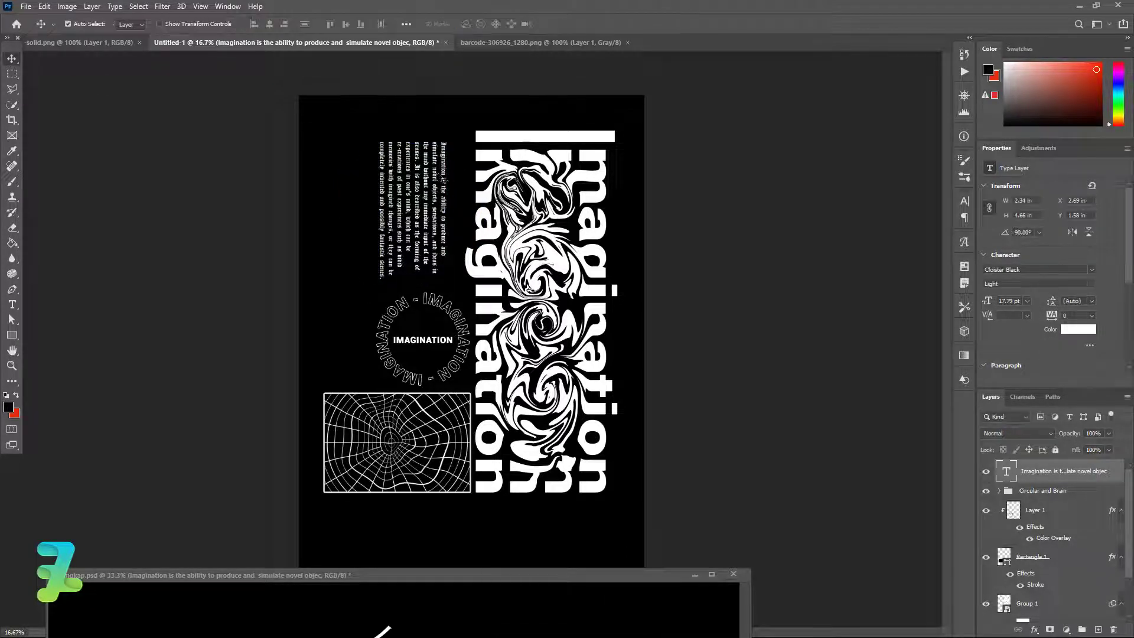
drag(422, 175, 434, 161)
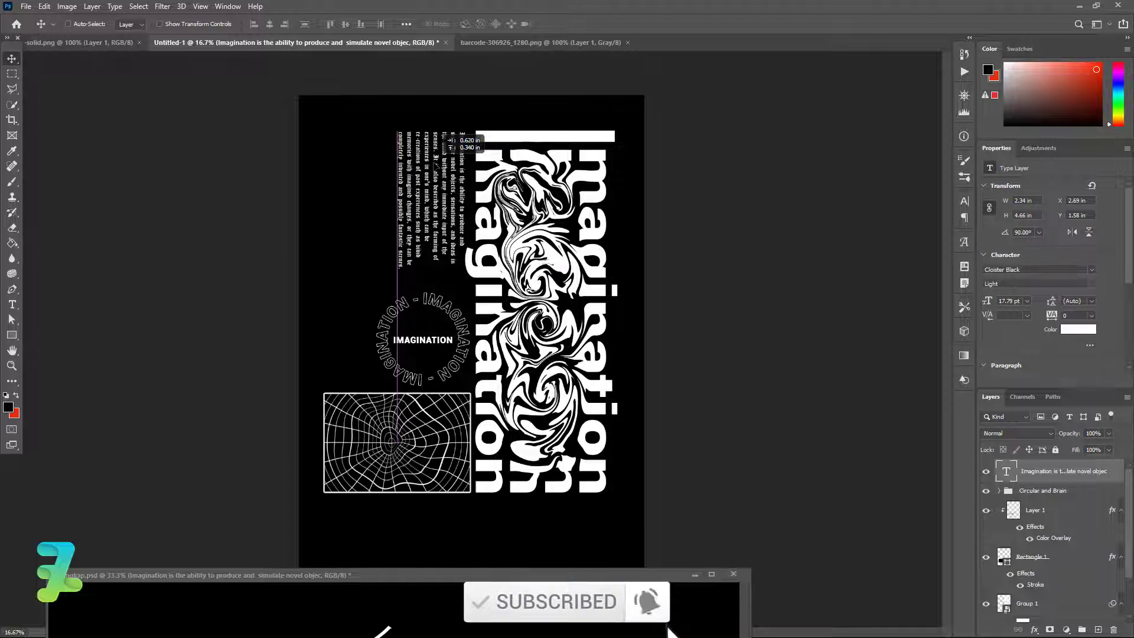
drag(443, 164, 437, 167)
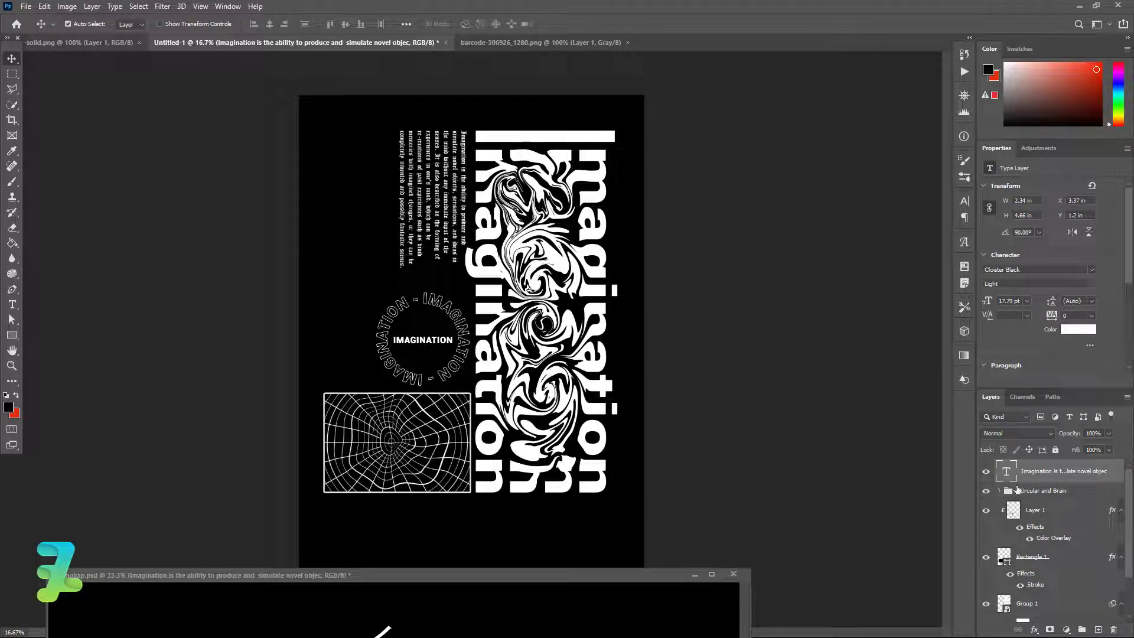
key(ctrl)
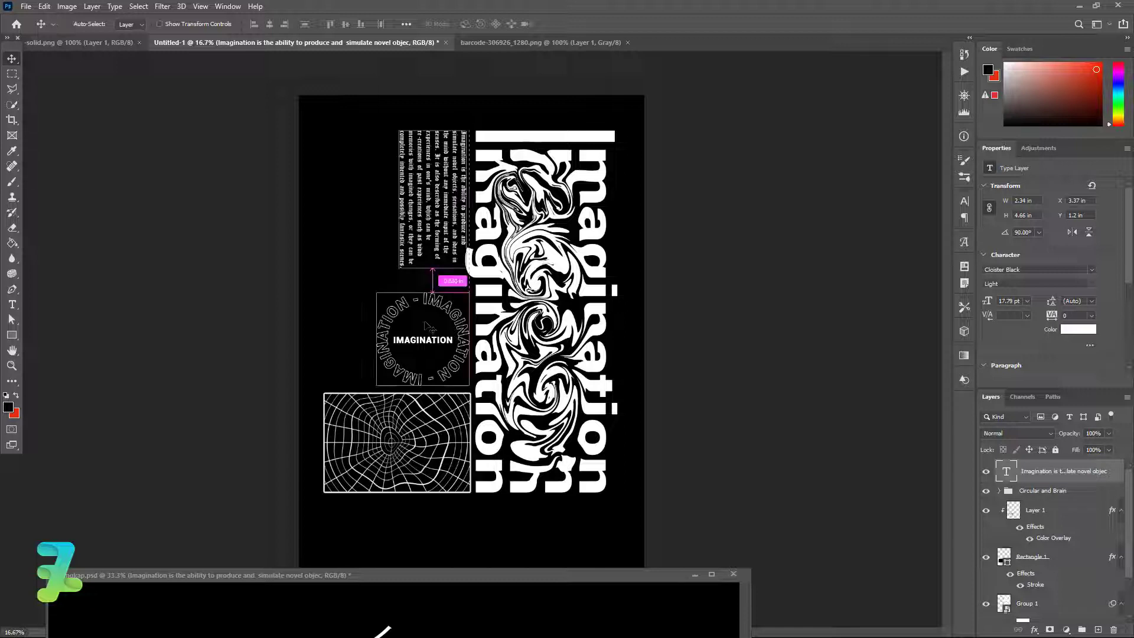
click(996, 490)
drag(406, 332, 433, 309)
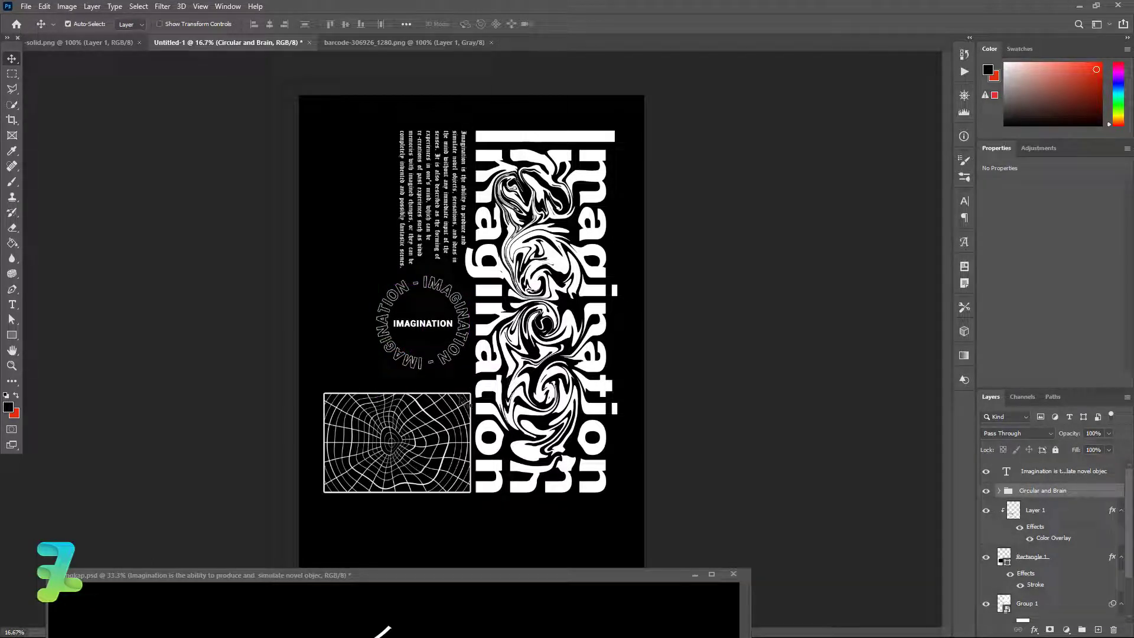
Step: Stretch the warped grid and its rectangle frame slightly taller with Free Transform
click(731, 442)
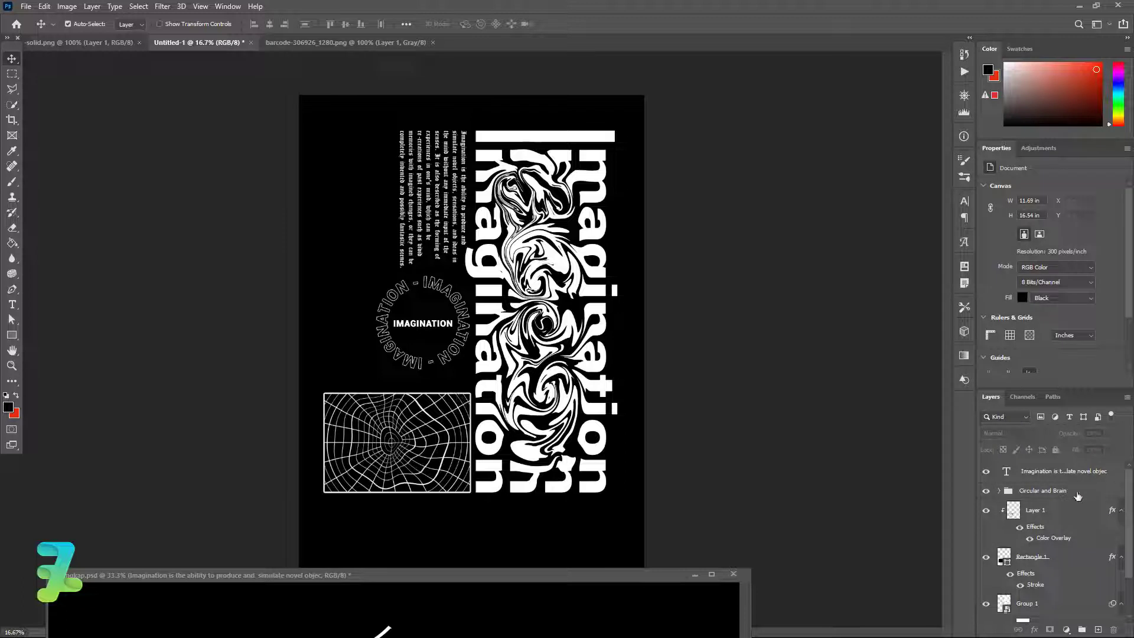
click(1030, 556)
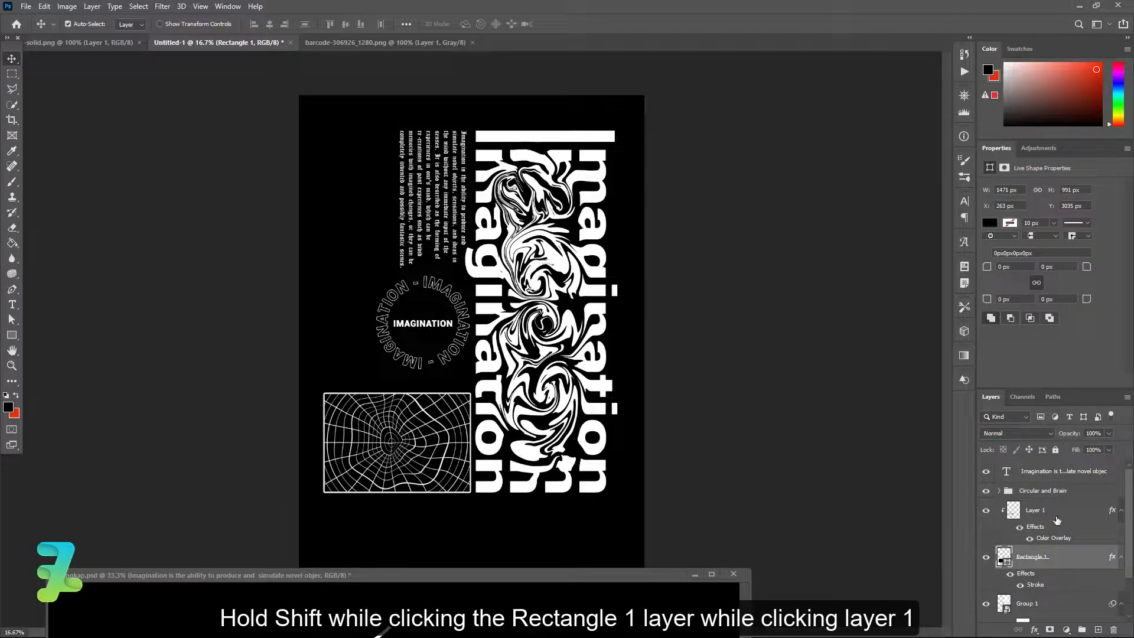
shift+click(1035, 510)
key(ctrl+t)
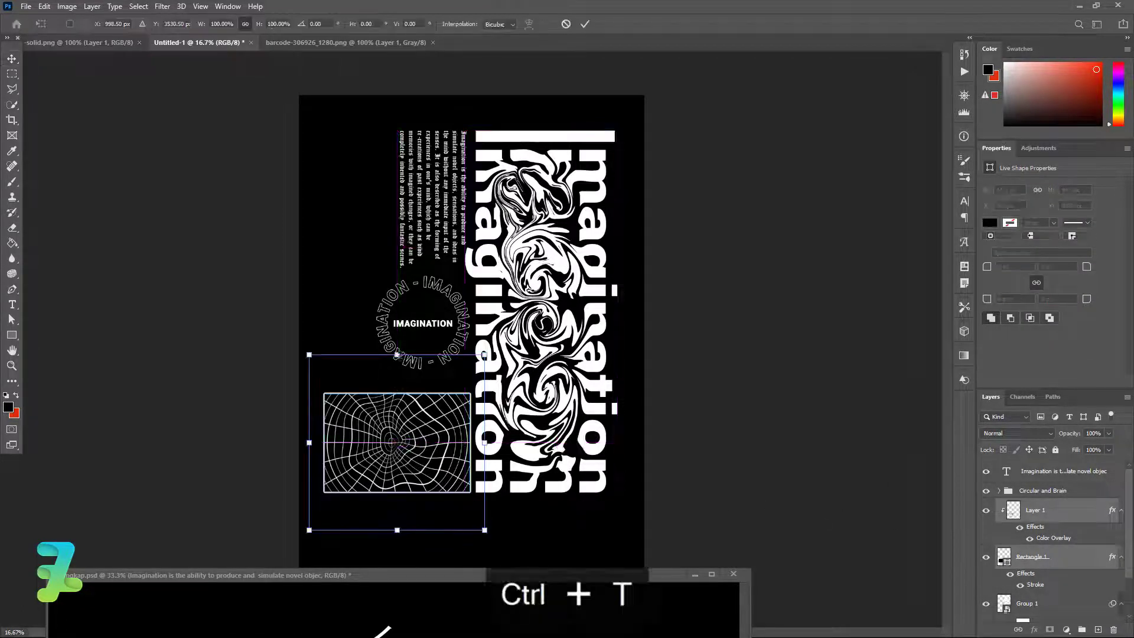
key(ctrl+z)
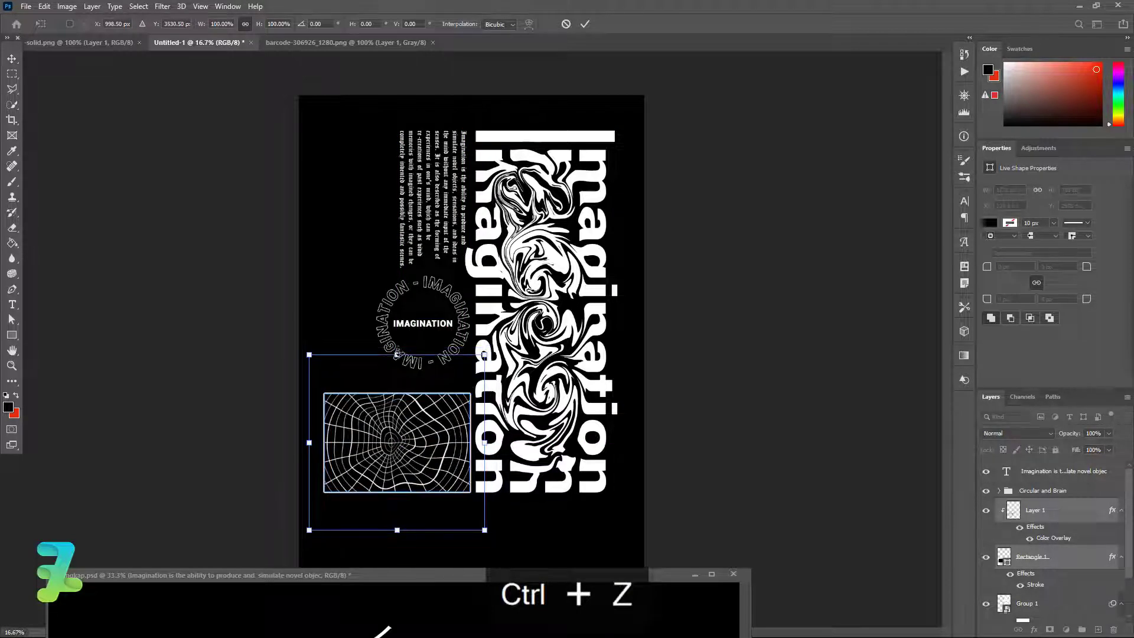
drag(397, 356, 398, 334)
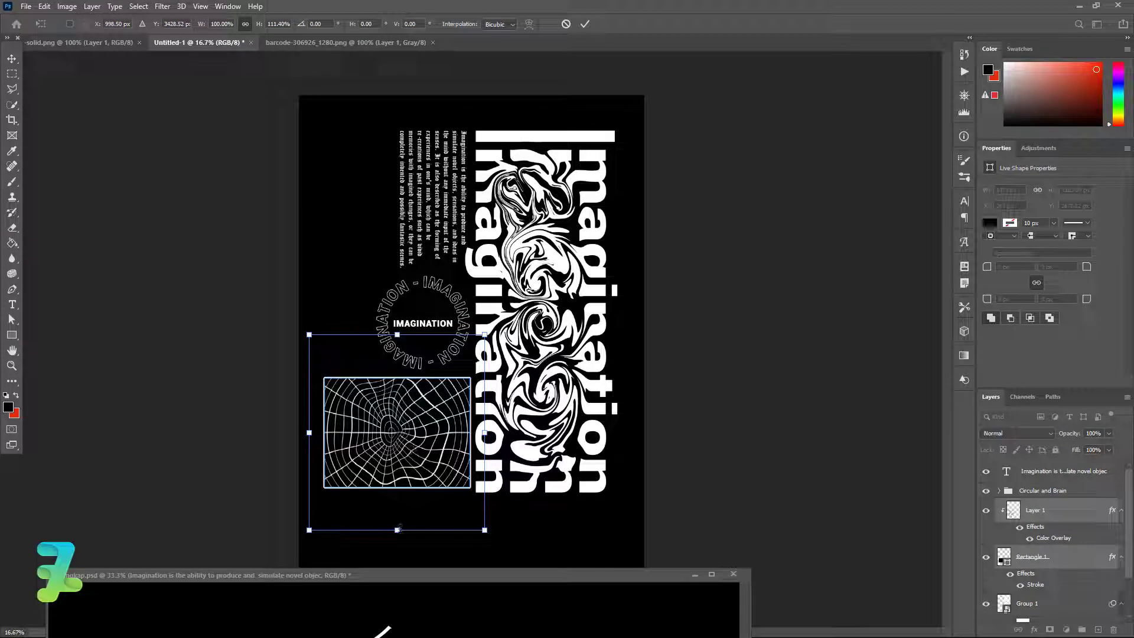
drag(397, 530, 397, 536)
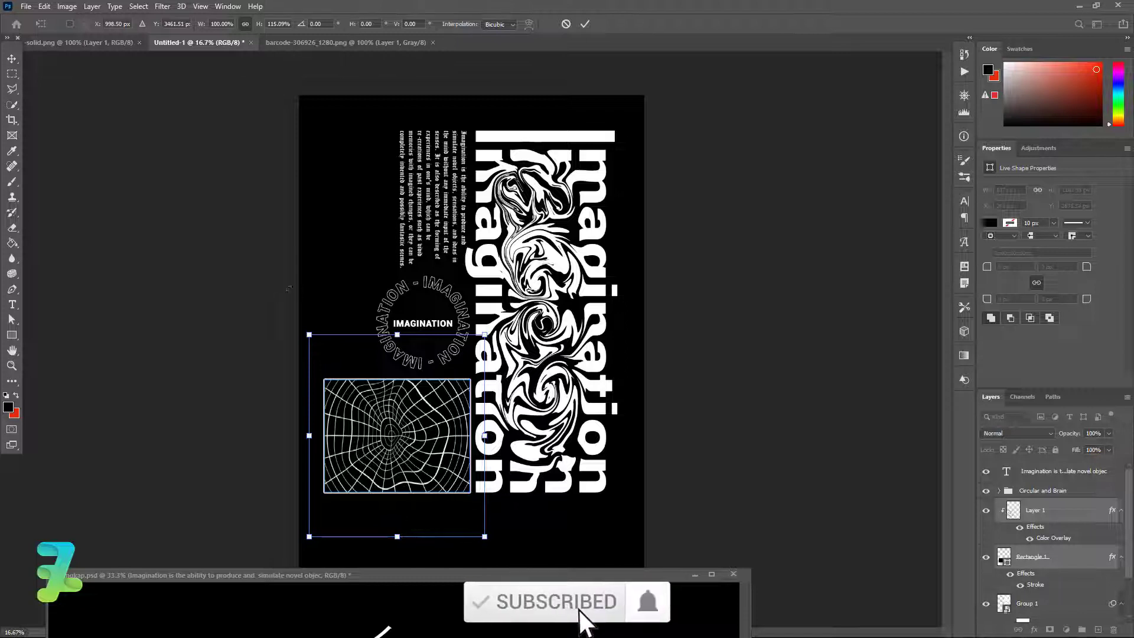
click(9, 55)
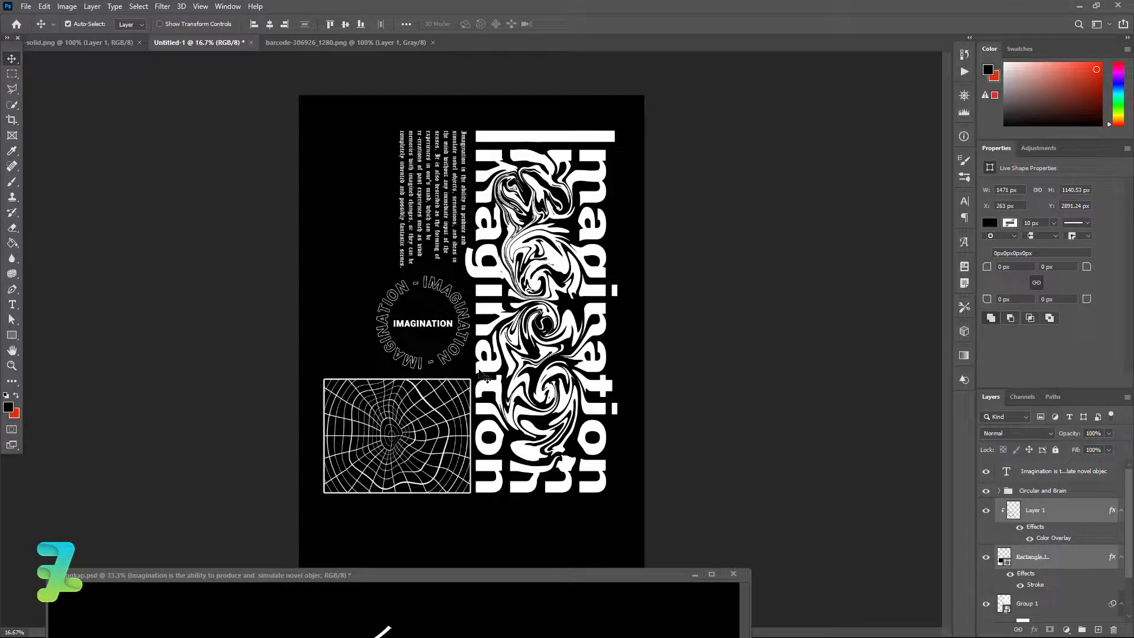
Step: Copy the four-point star from solid.png into the poster, left of the circular text
click(59, 42)
right_click(58, 44)
click(100, 104)
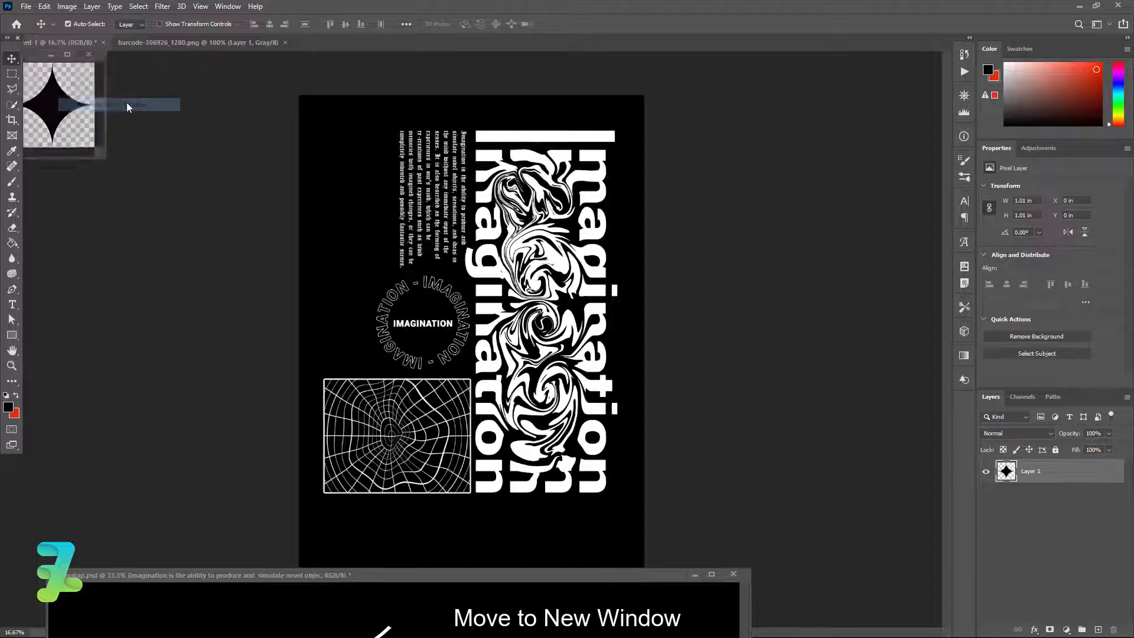
drag(1024, 480, 348, 253)
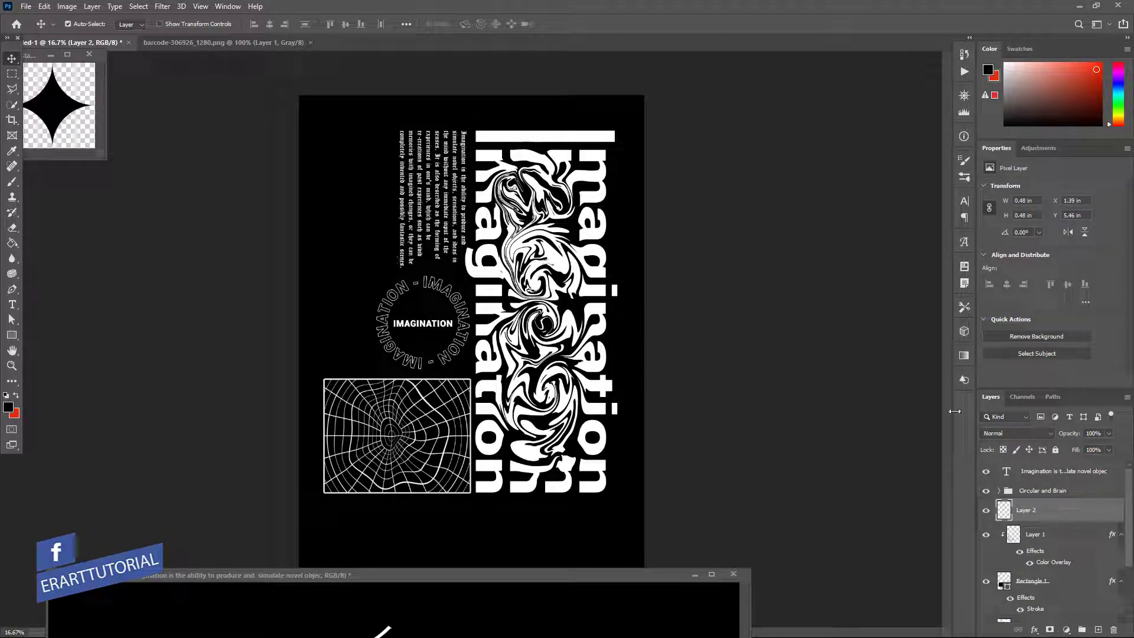
click(89, 54)
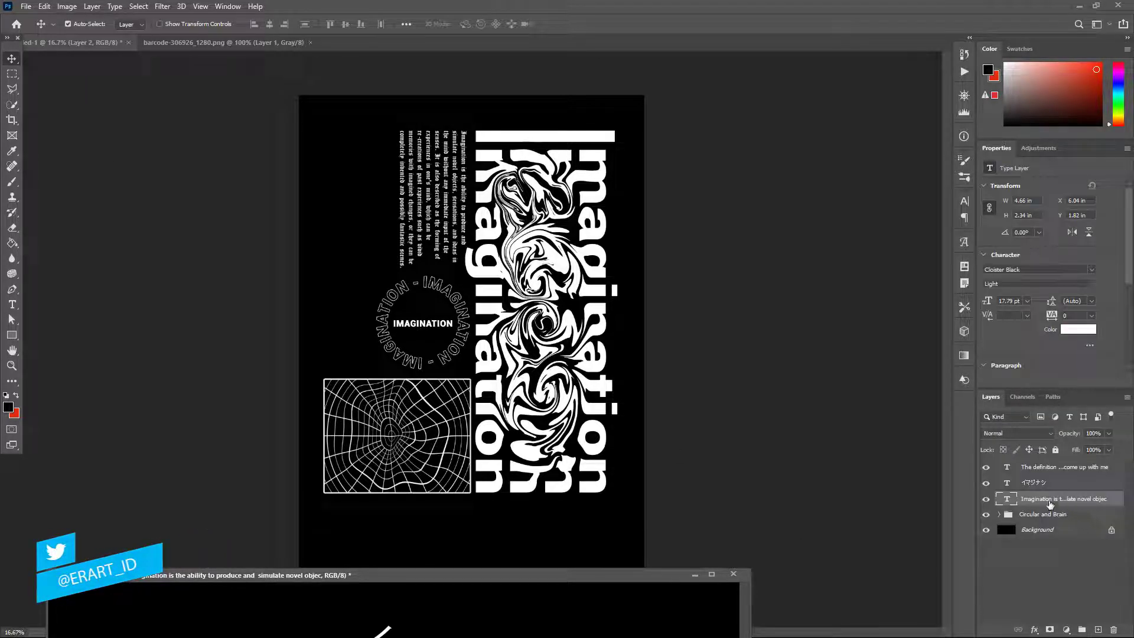
click(600, 325)
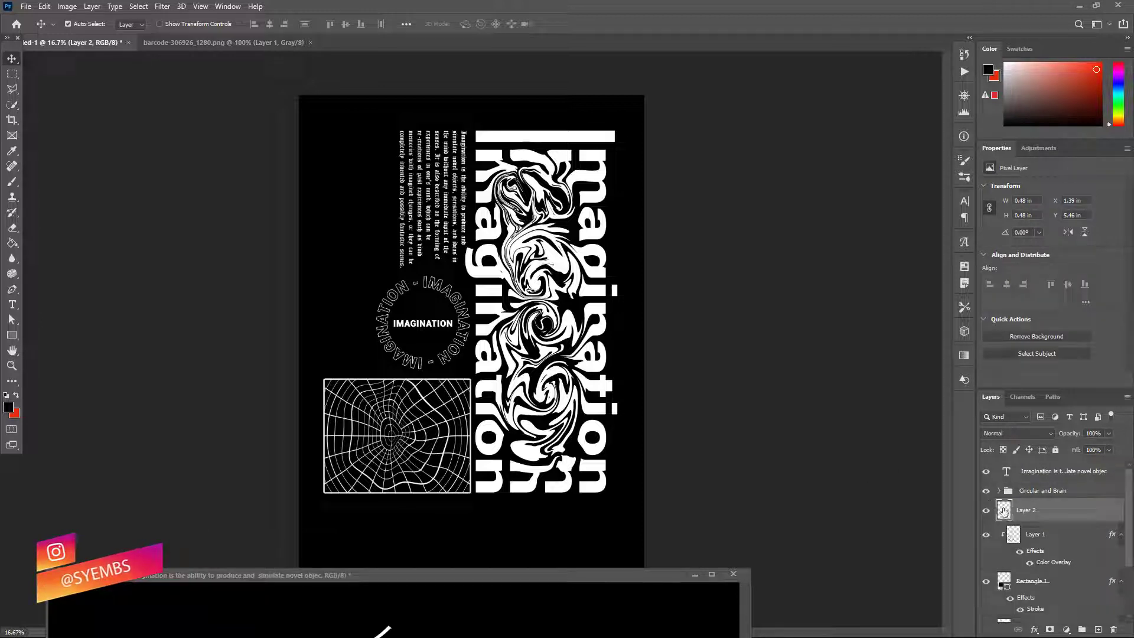
Step: Make the star white with a Color Overlay layer style
double_click(1055, 514)
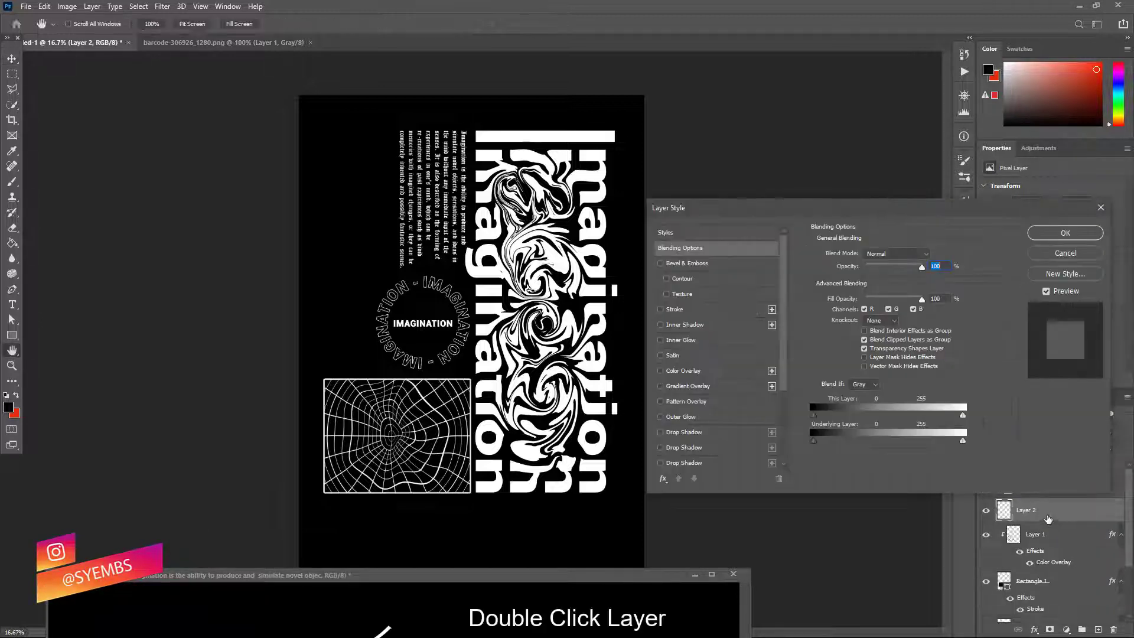
click(661, 371)
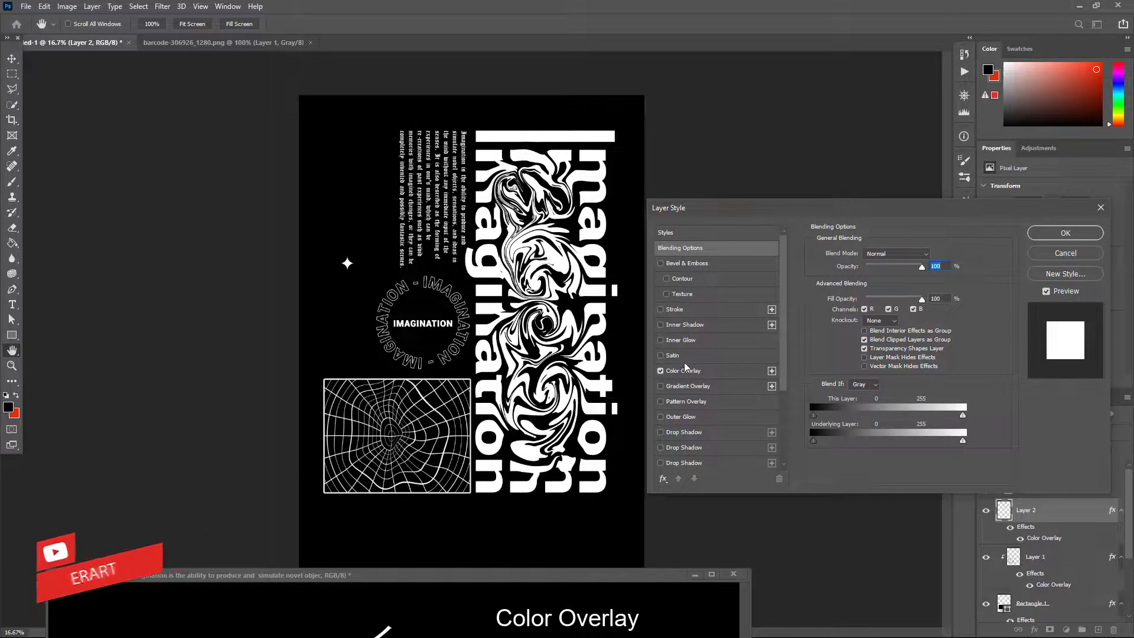
click(1049, 234)
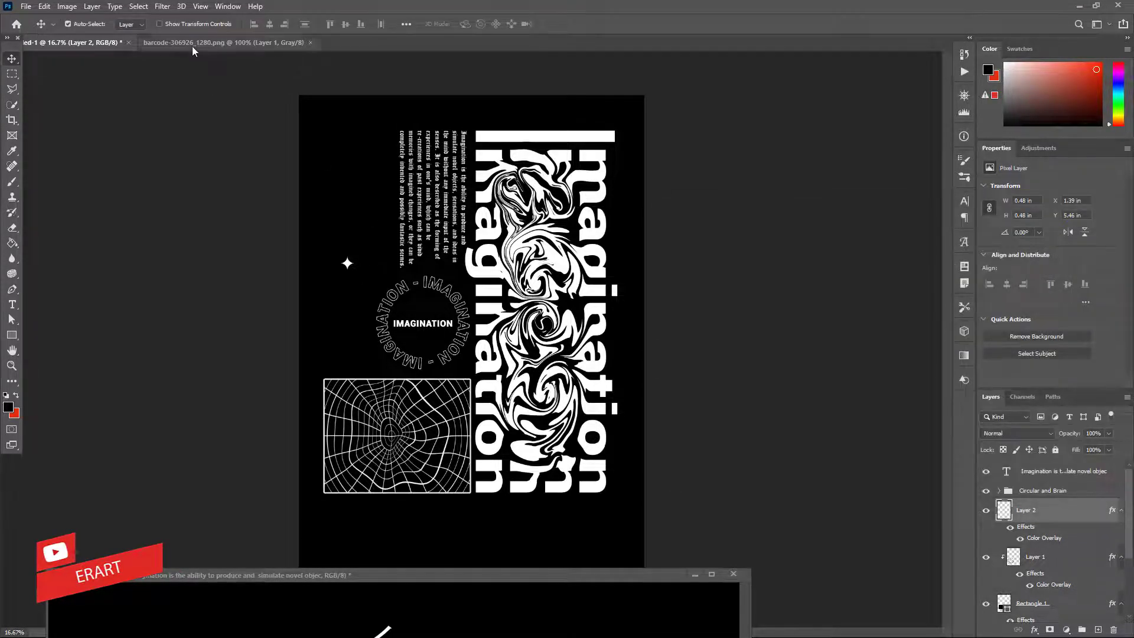
click(193, 46)
Step: Copy the barcode image from its floated window into the poster
right_click(193, 46)
click(254, 104)
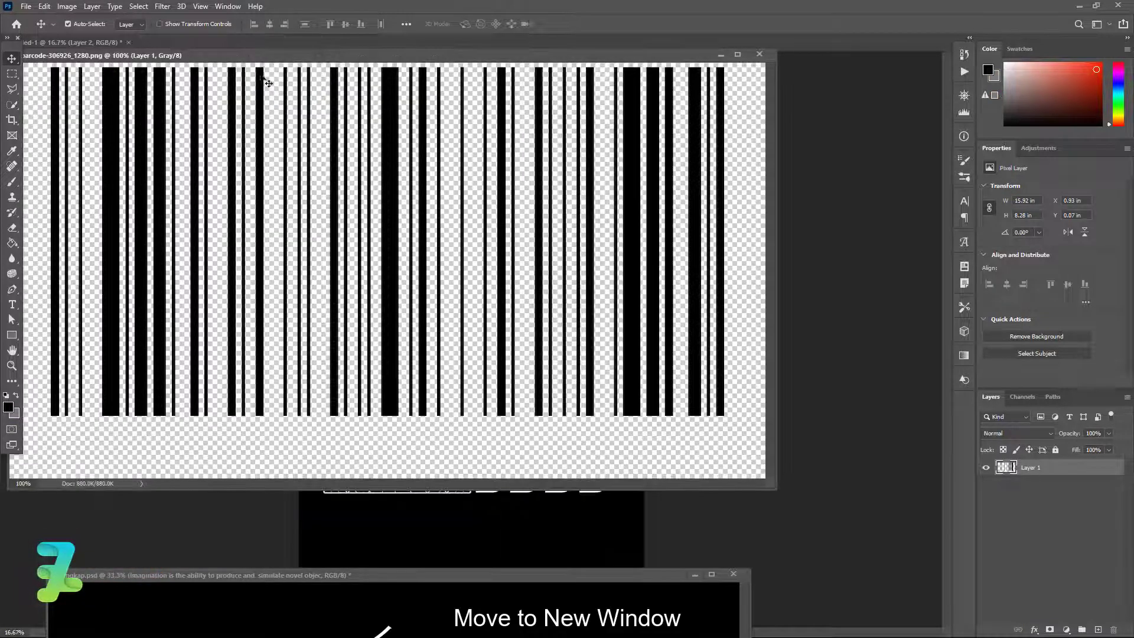
drag(268, 56, 495, 274)
mouse_move(636, 342)
mouse_down()
mouse_move(490, 245)
mouse_move(414, 216)
mouse_up()
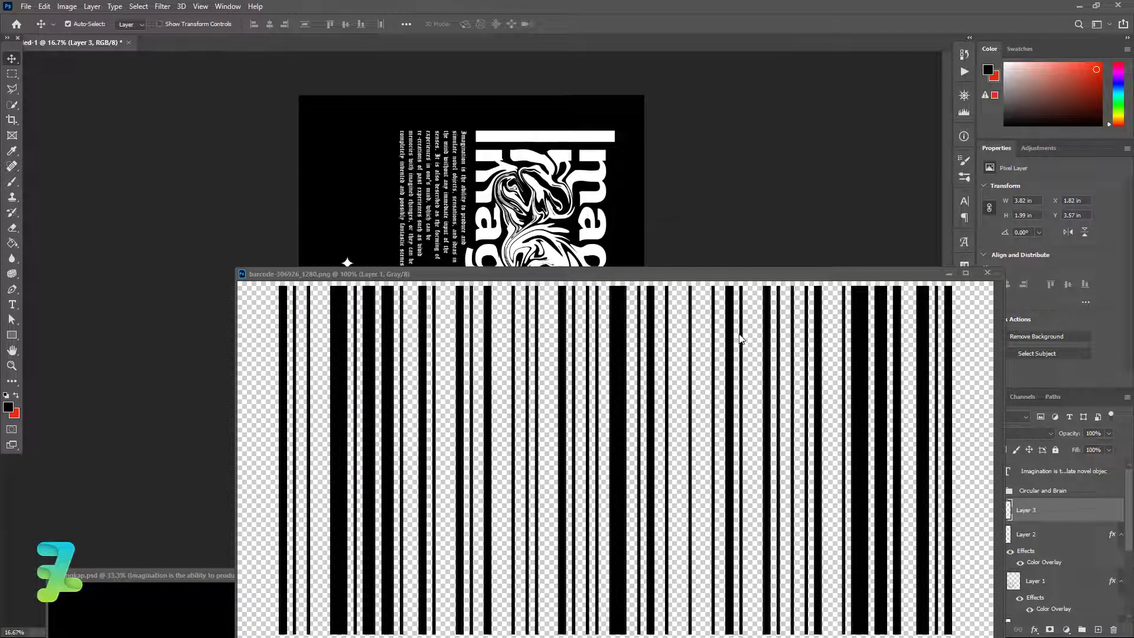
click(987, 273)
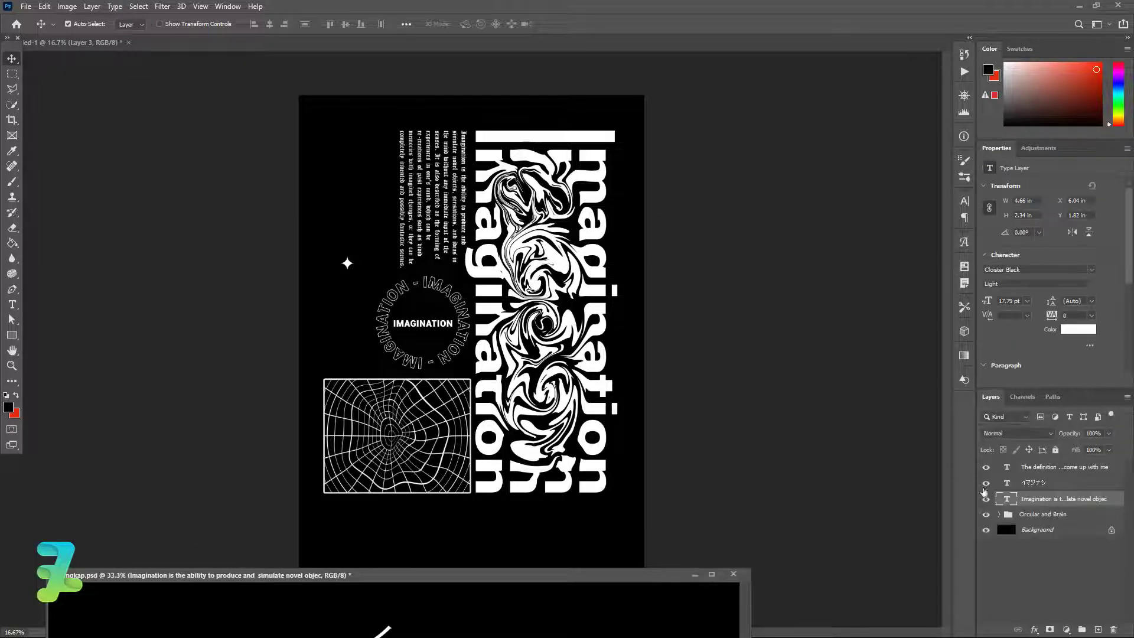
click(489, 366)
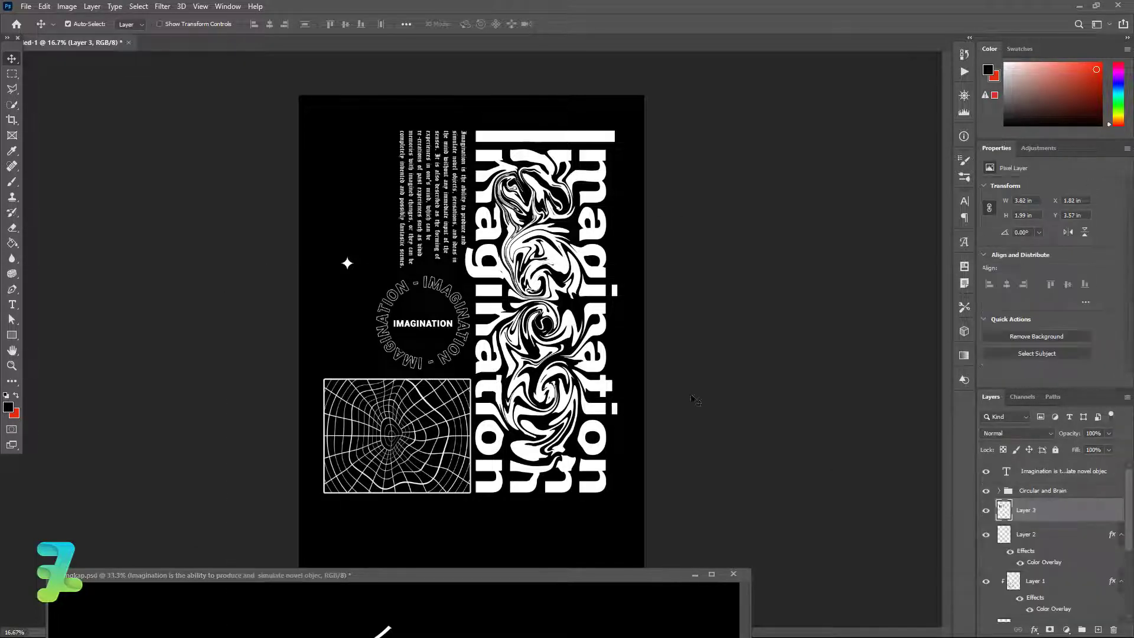
Step: Make the barcode white with a Color Overlay layer style
double_click(1061, 517)
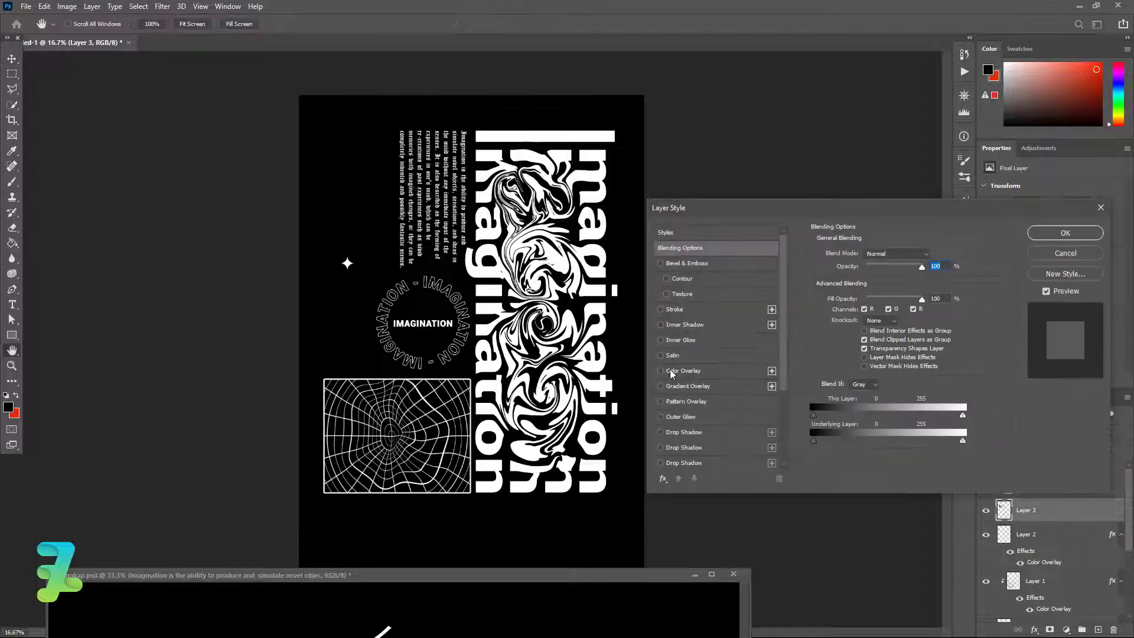
click(662, 371)
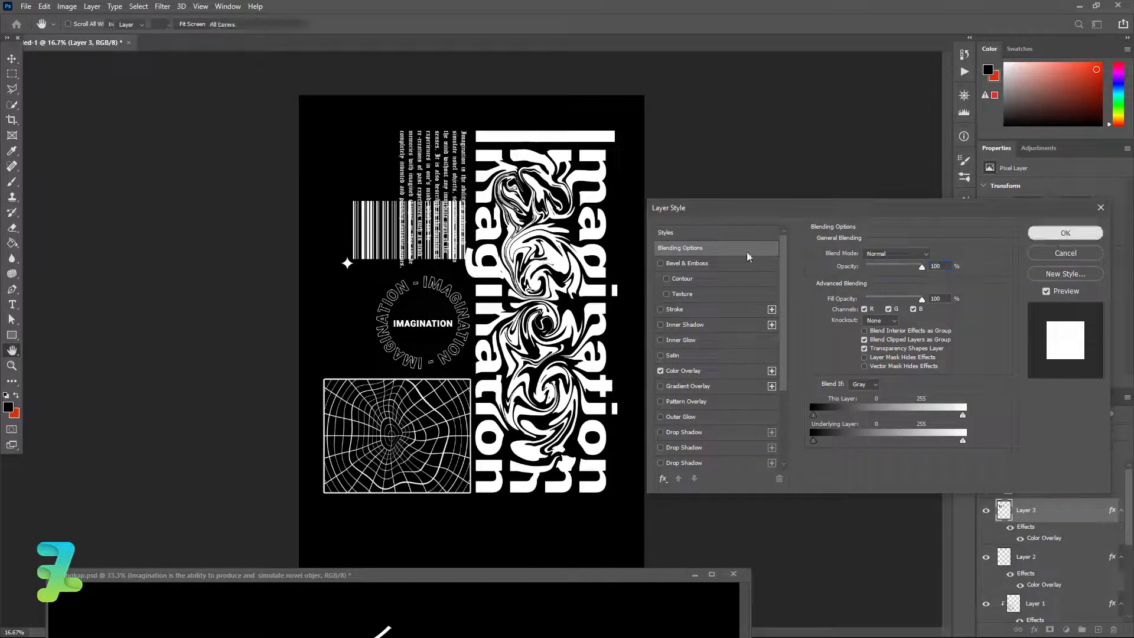
click(1065, 233)
Step: Rotate the barcode 90° upright, move it to the upper left, and stretch it taller
key(ctrl+t)
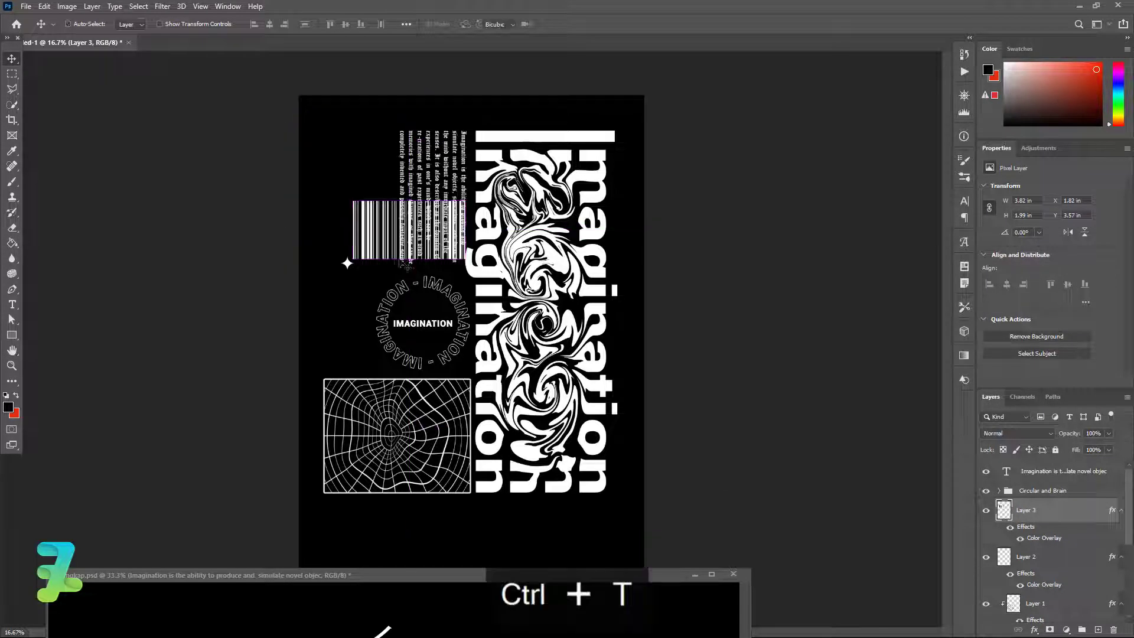
drag(493, 275, 372, 326)
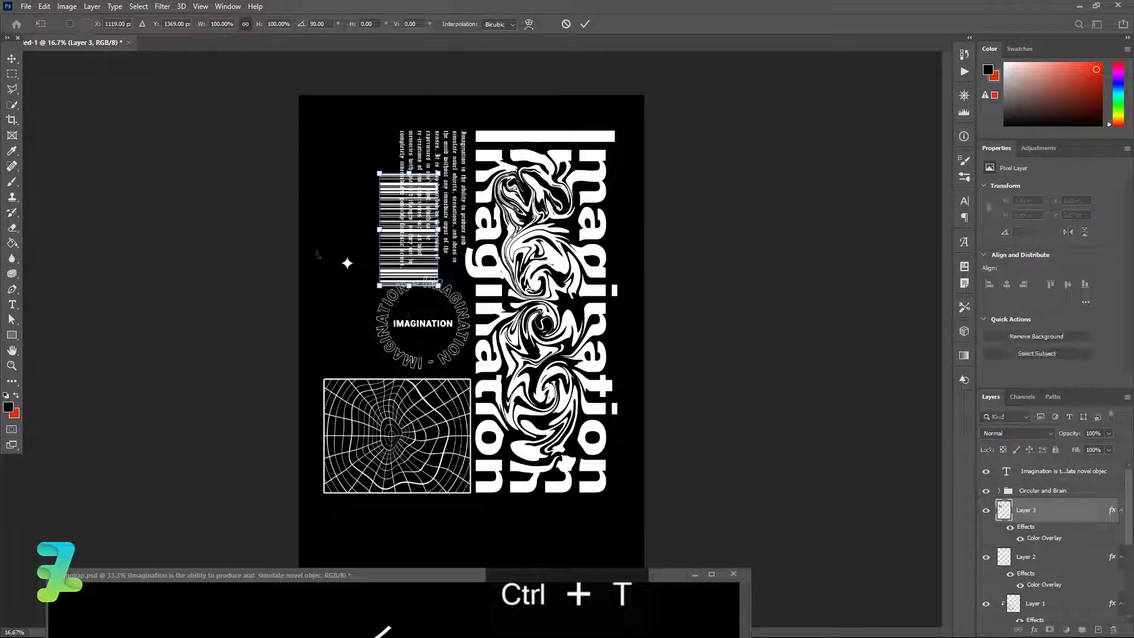
click(12, 59)
mouse_move(412, 213)
mouse_down()
mouse_move(368, 170)
mouse_move(366, 192)
mouse_move(375, 189)
mouse_up()
key(ctrl+t)
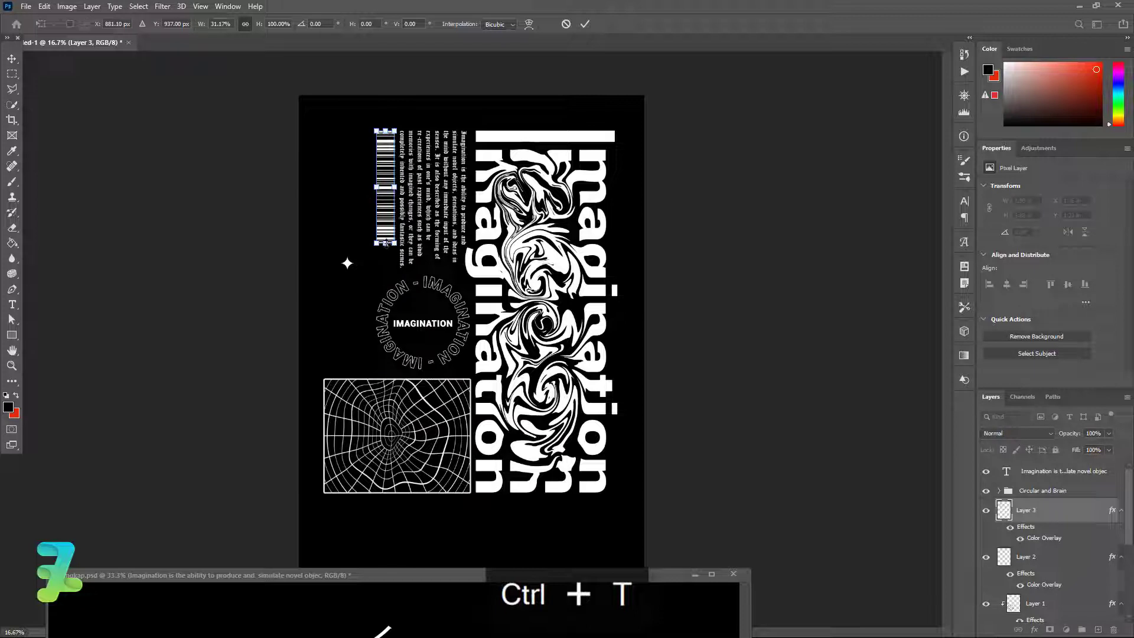
drag(386, 244, 381, 270)
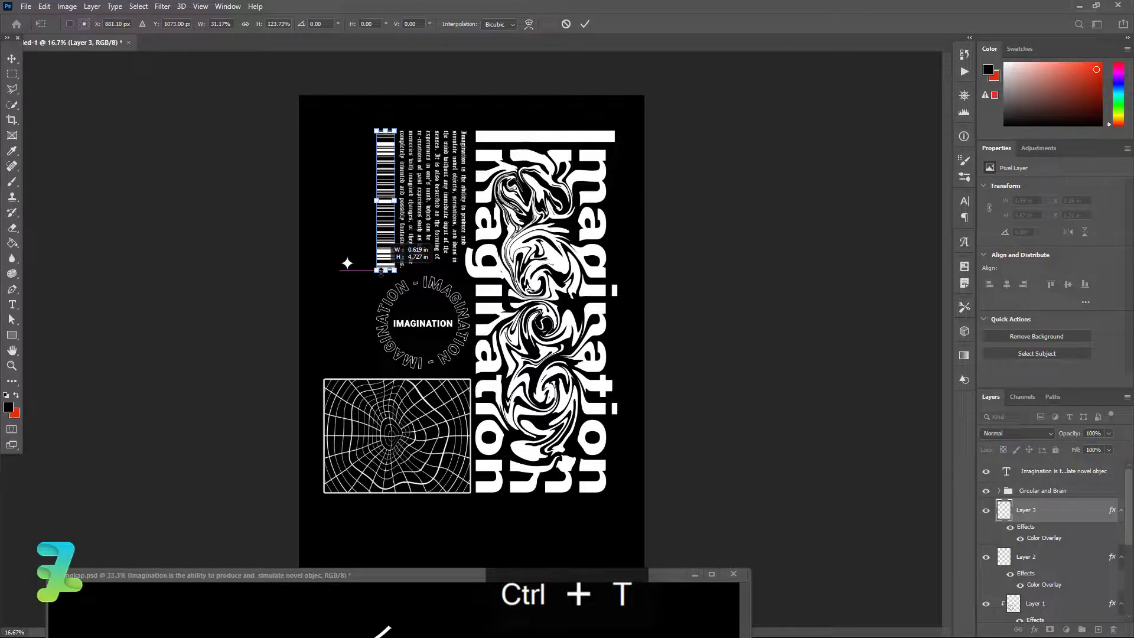
Step: Commit the barcode height, then enlarge the star and move it beside the barcode's top
key(Return)
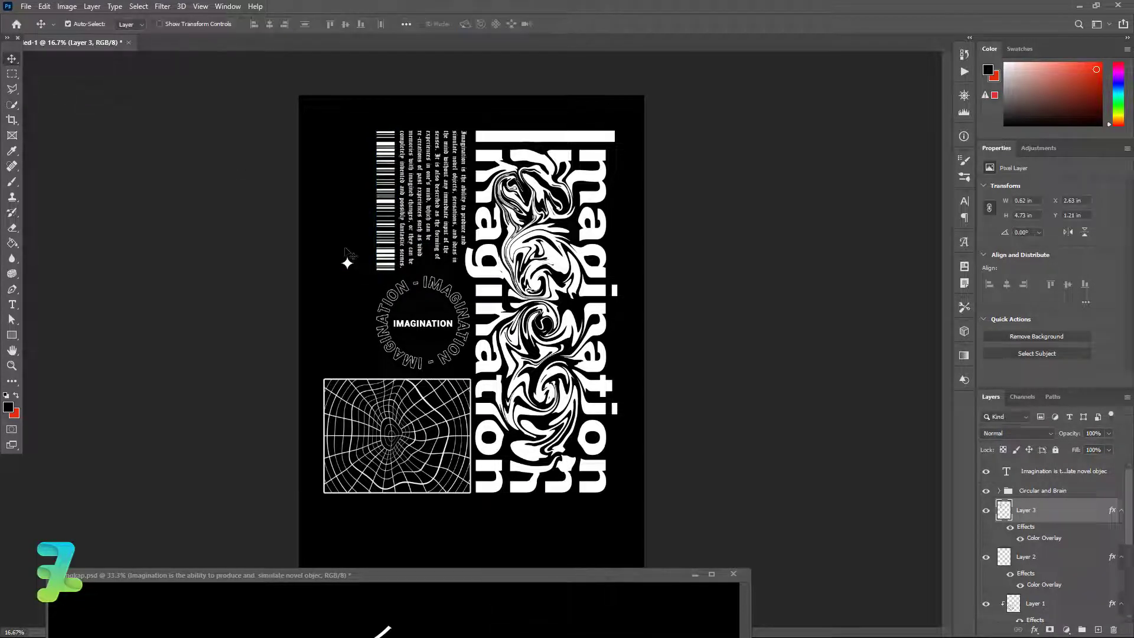
click(348, 263)
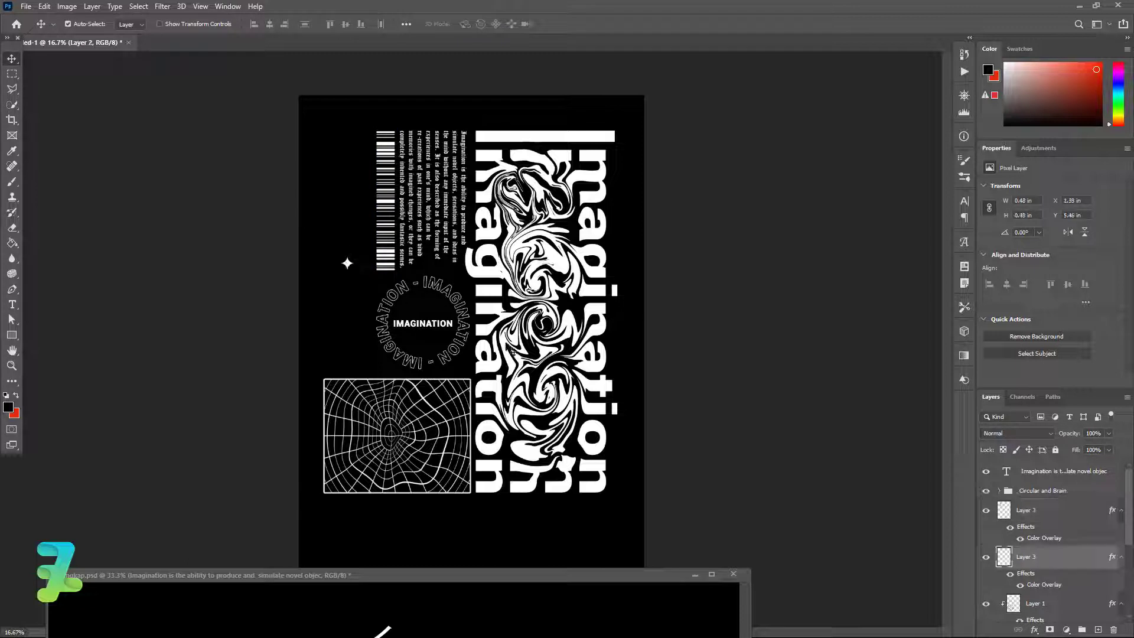
key(ctrl+t)
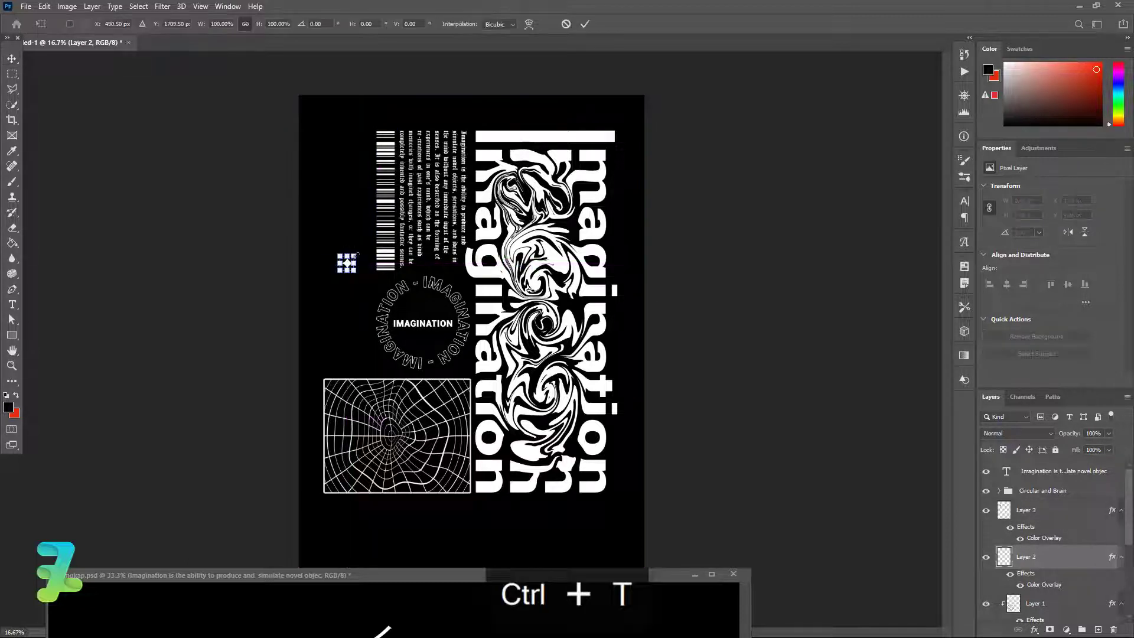
drag(356, 254, 362, 248)
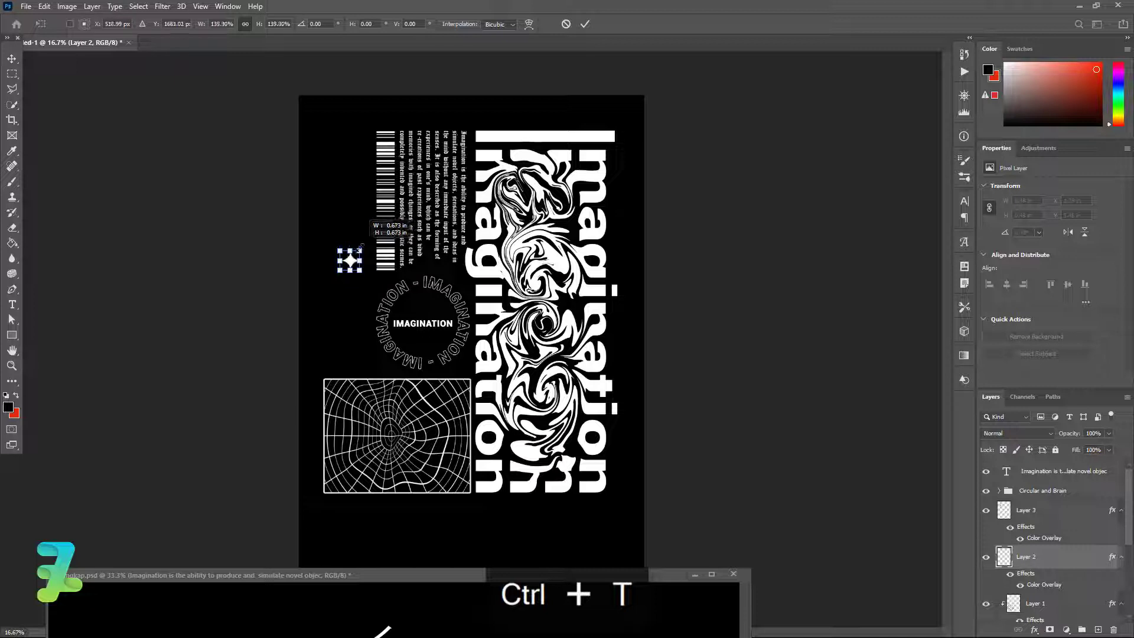
key(Return)
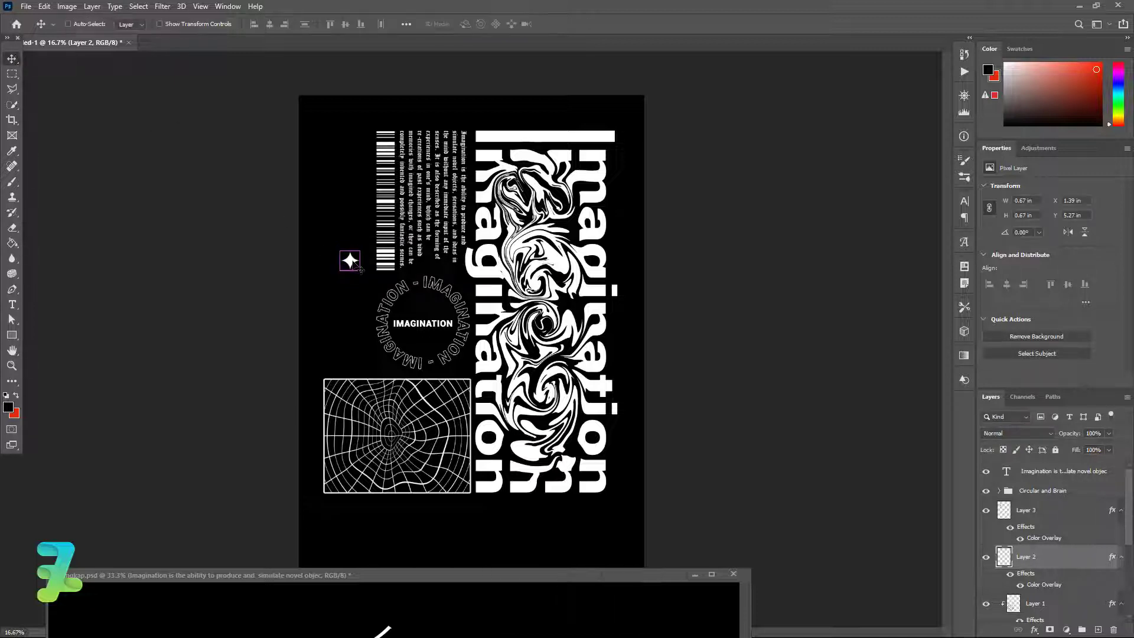
drag(360, 270, 366, 143)
Step: Duplicate the star and nudge the copy beside the original
key(ctrl+j)
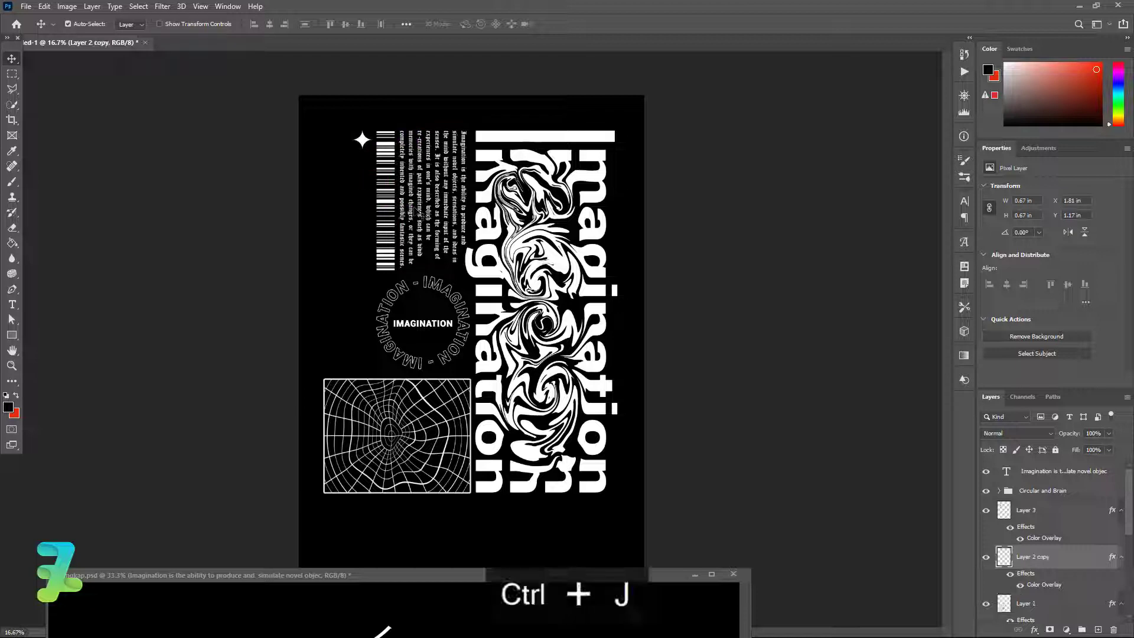
key(Left)
key(Left)
key(Left)
key(Left)
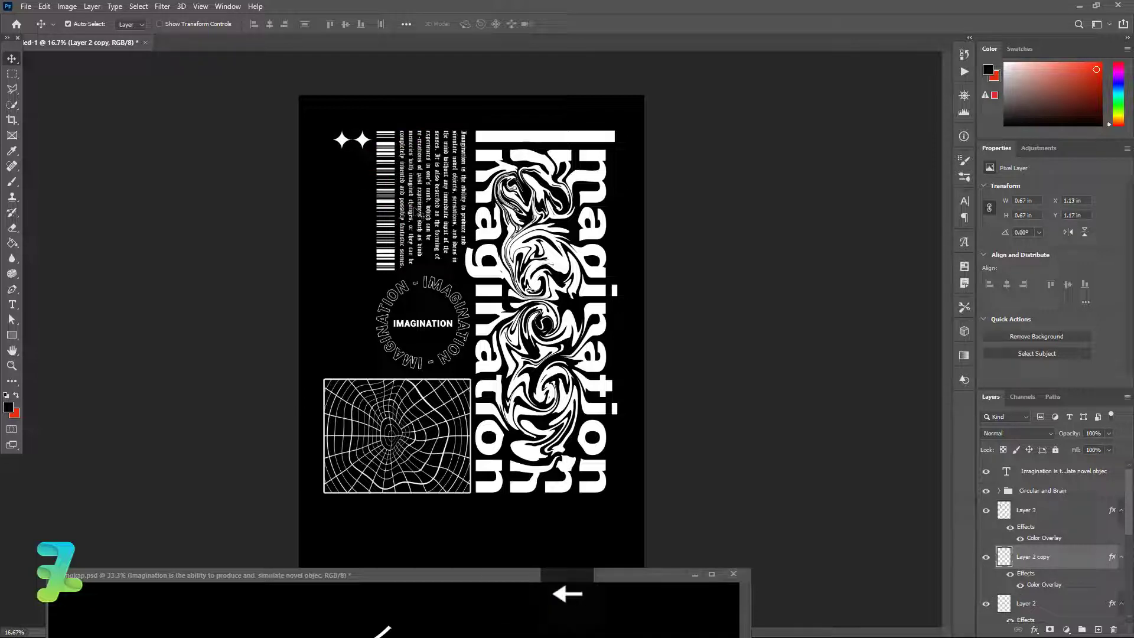
key(Right)
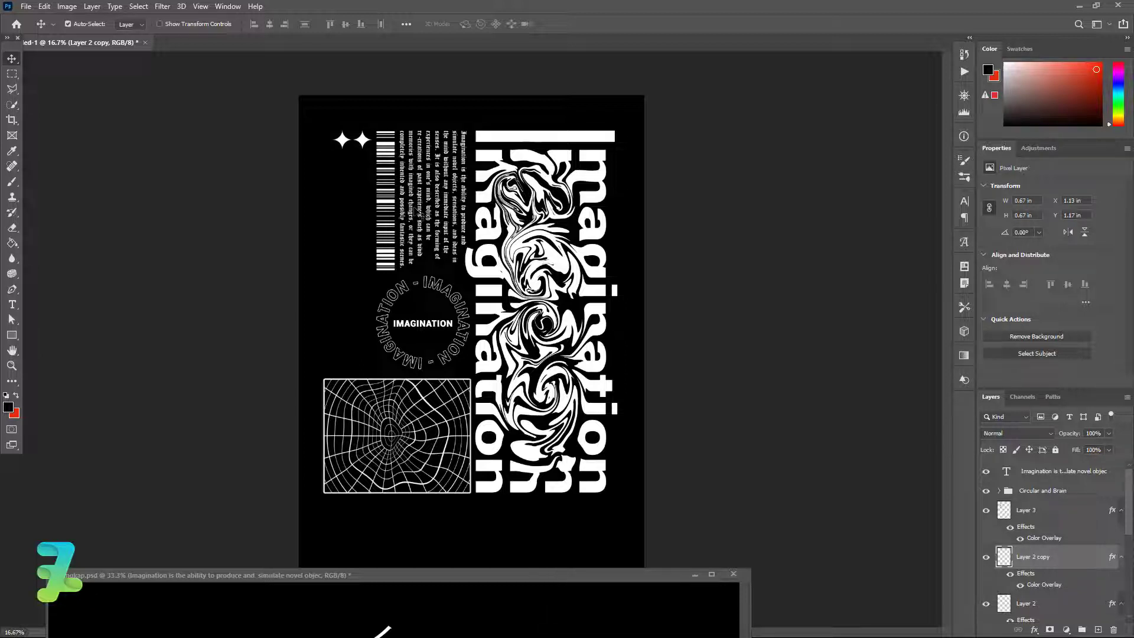
Step: Group the two star layers, duplicate the group, and move the copy down as a second row
shift+click(1049, 516)
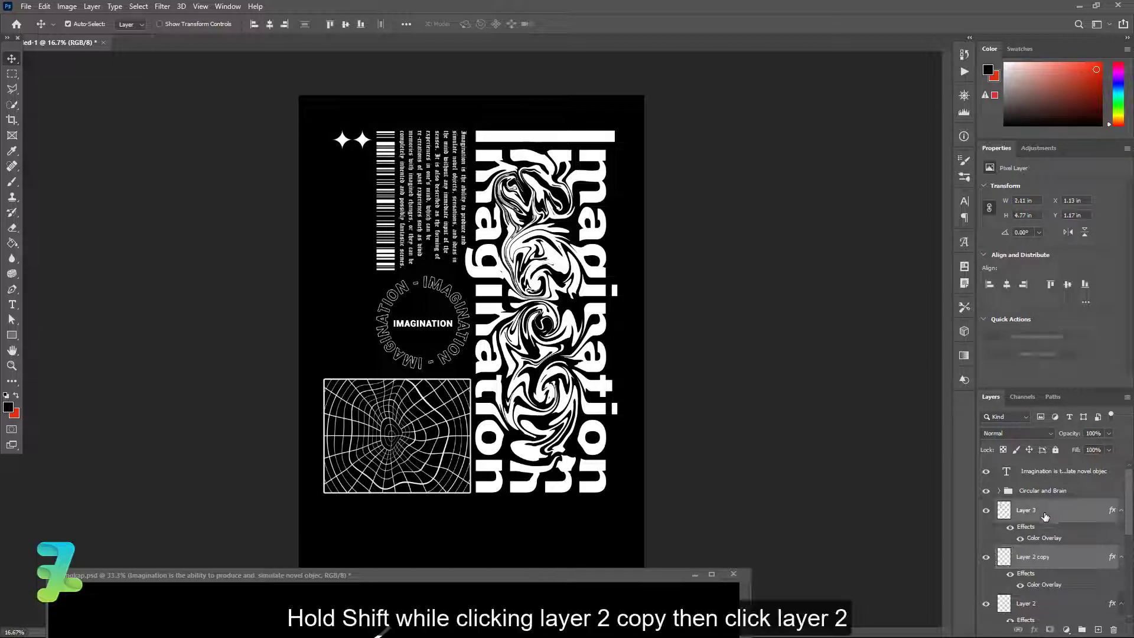
click(1040, 556)
shift+click(1047, 600)
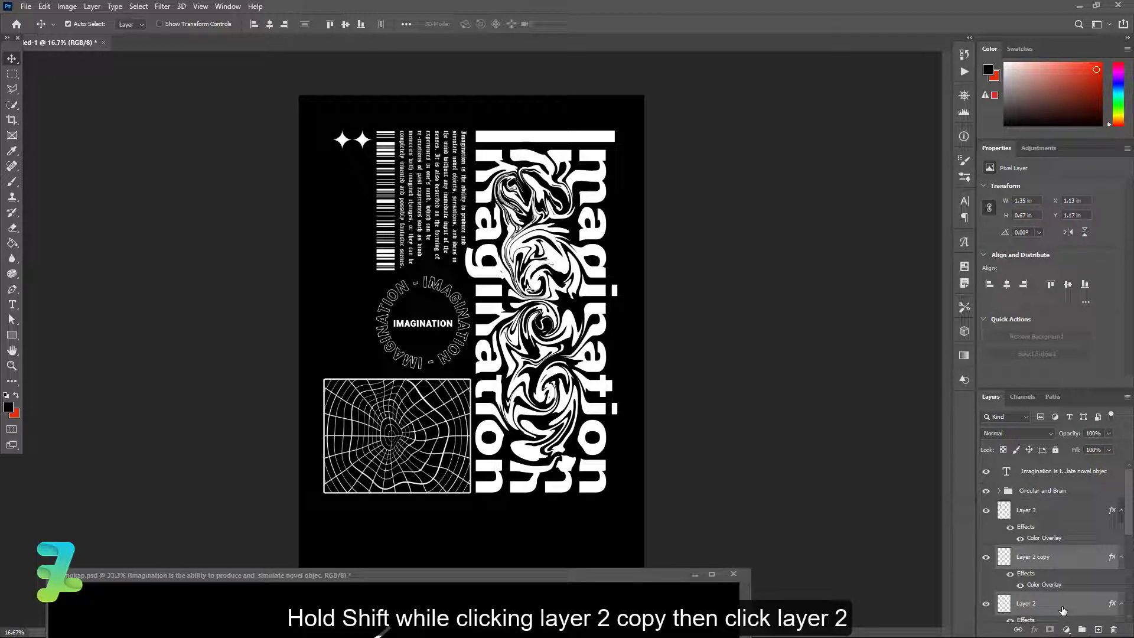
key(ctrl+g)
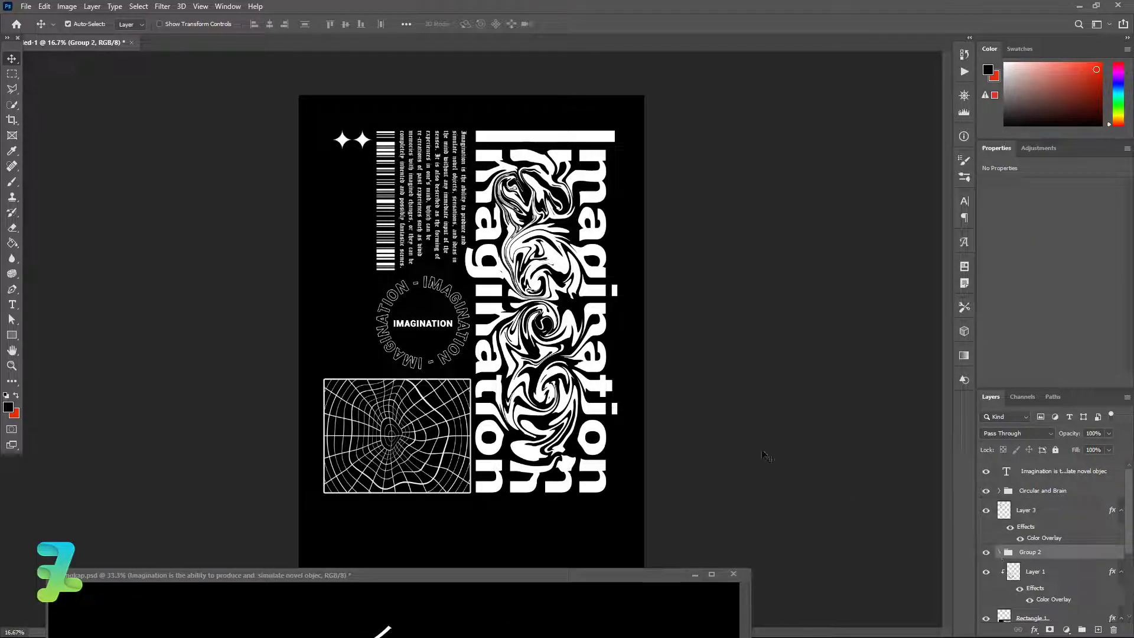
key(ctrl+j)
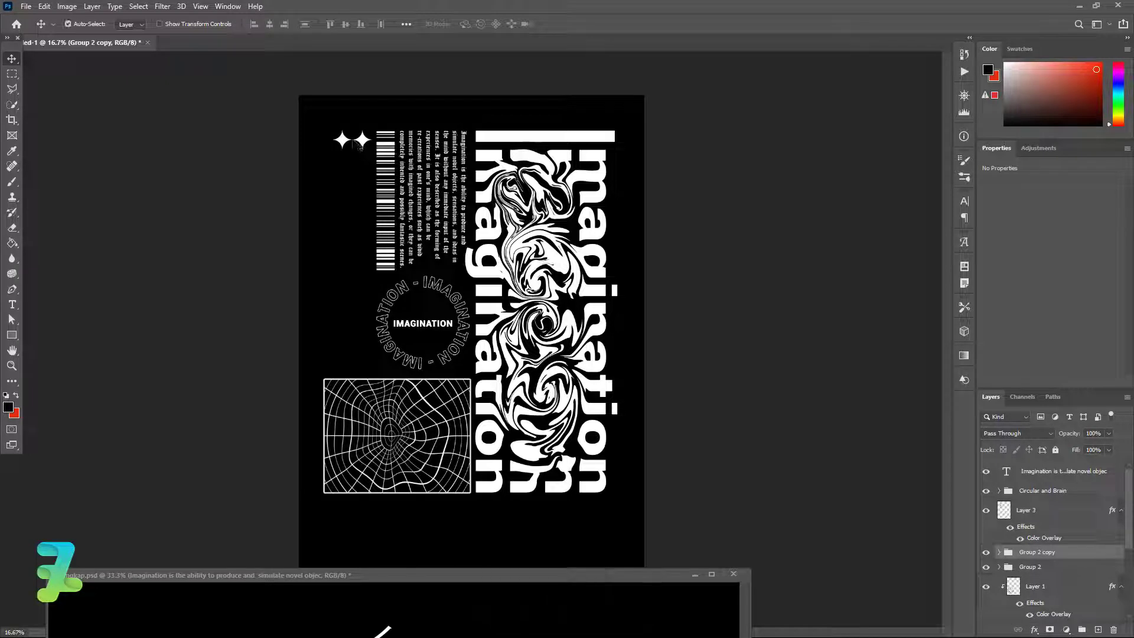
key(ctrl)
drag(362, 140, 360, 158)
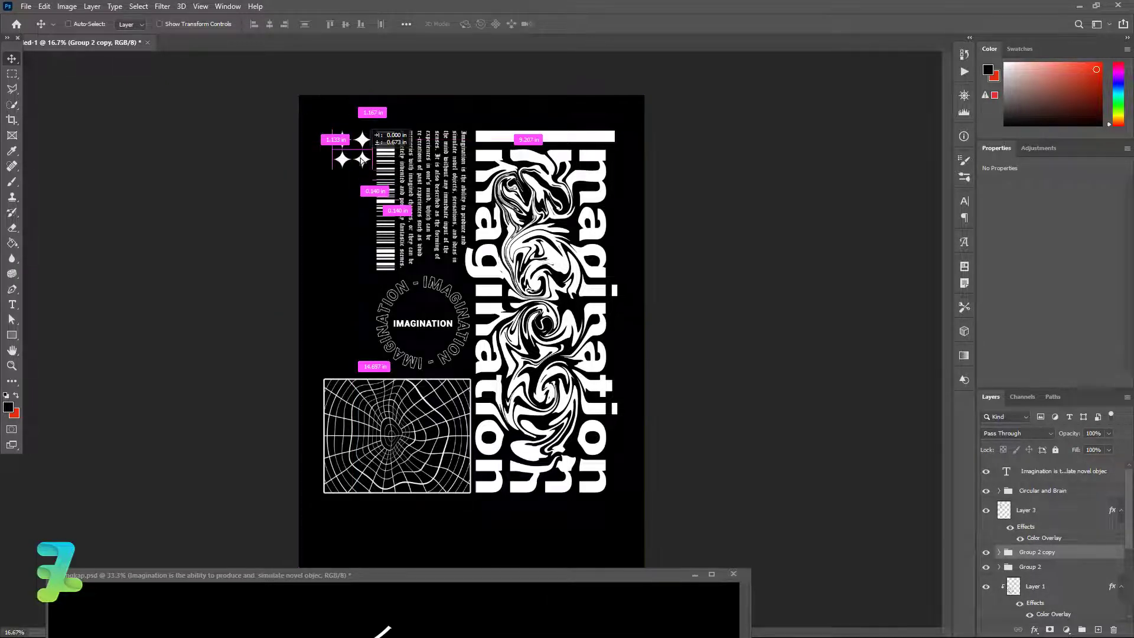
Step: Add a third duplicated star pair as the third row below
key(ctrl+j)
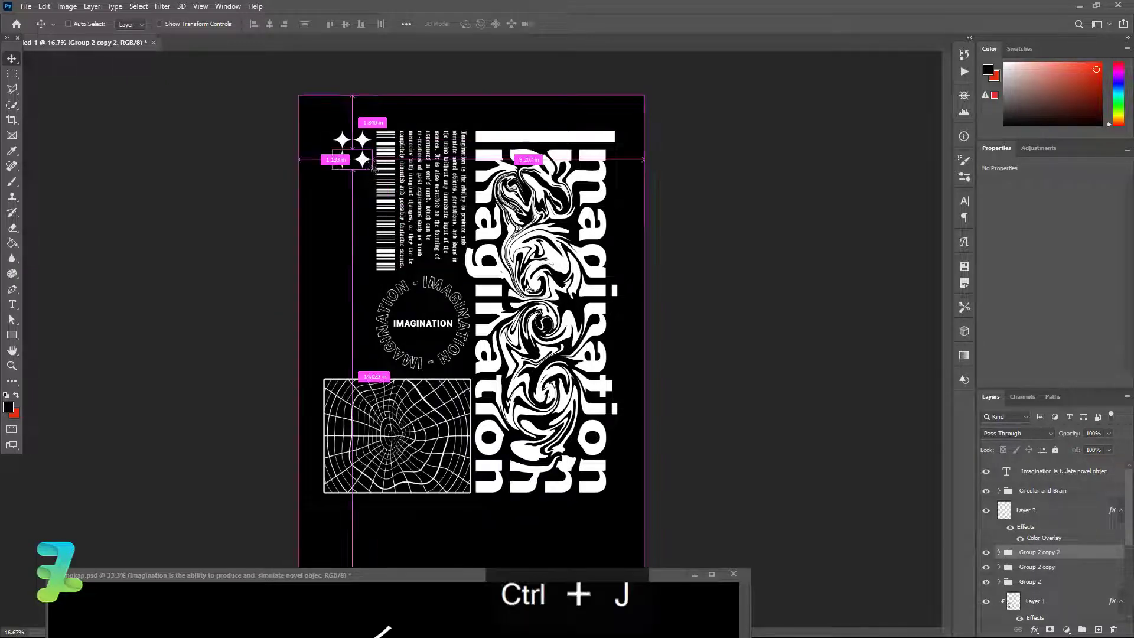
drag(360, 157, 357, 185)
key(ctrl+z)
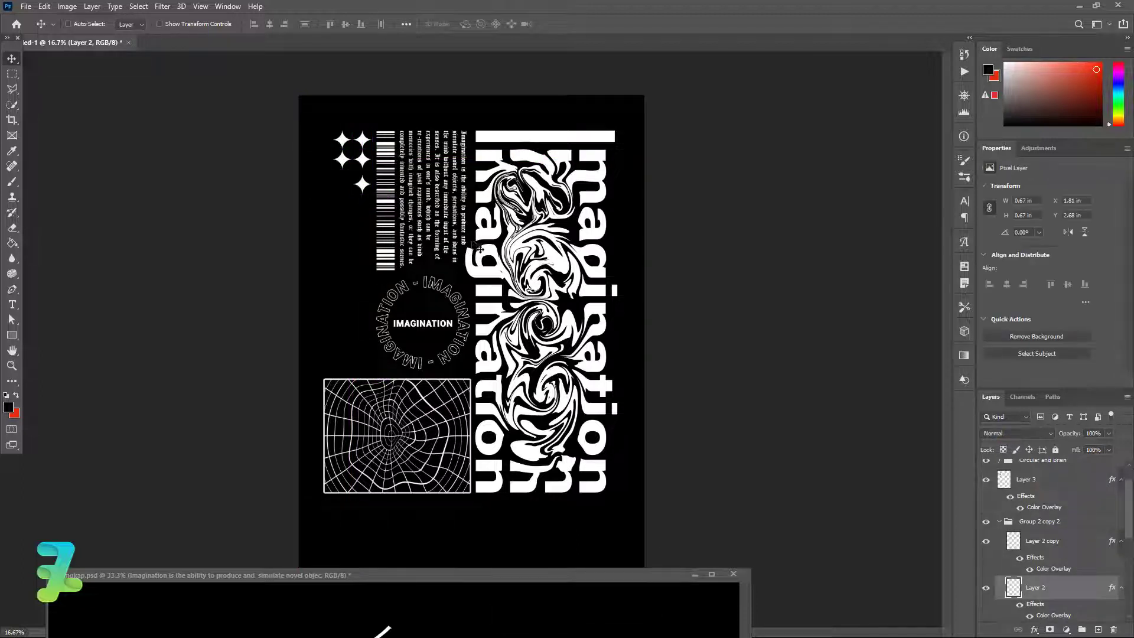
click(997, 524)
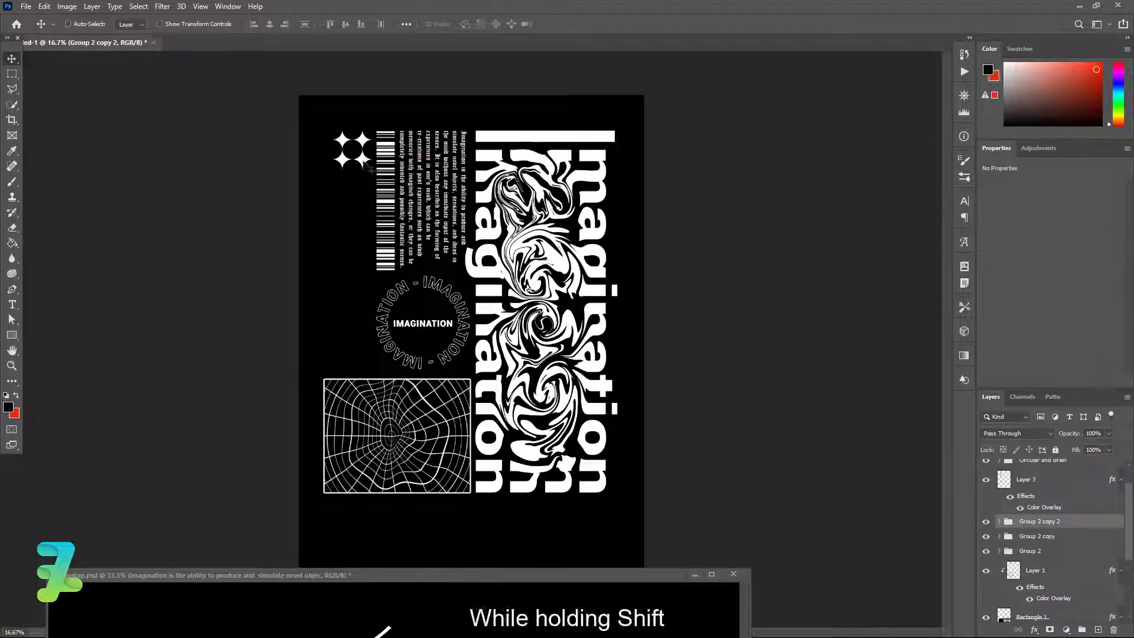
shift+drag(362, 159, 363, 184)
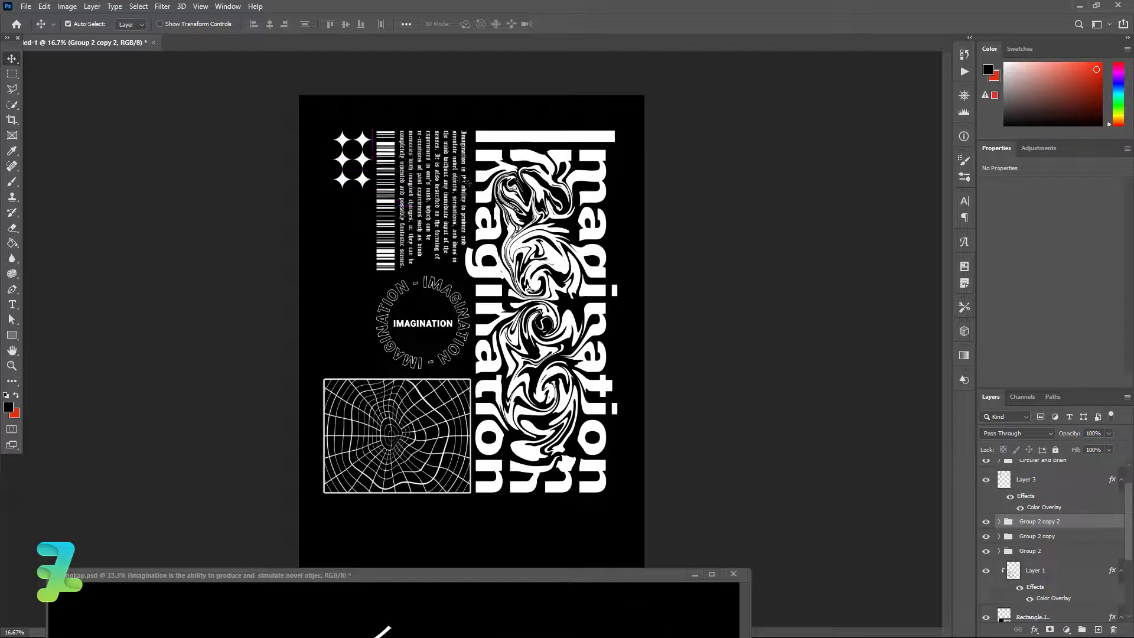
Step: Copy the イマジナシ katakana layer from lengkap.psd onto the poster
click(331, 576)
drag(363, 577, 370, 301)
click(1010, 483)
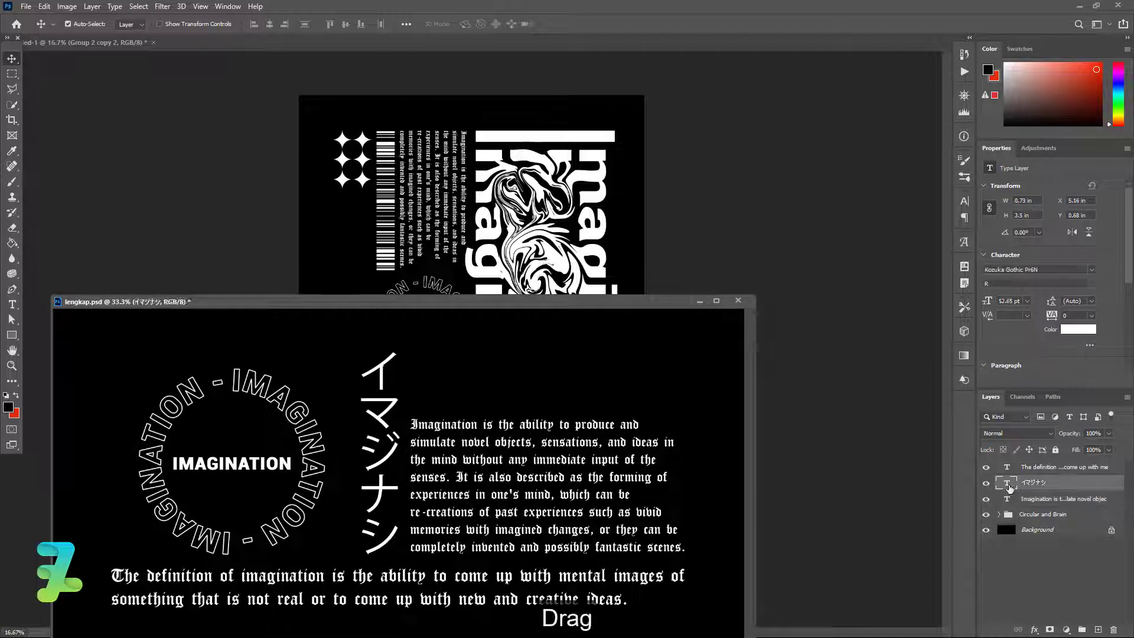
drag(1010, 488, 340, 251)
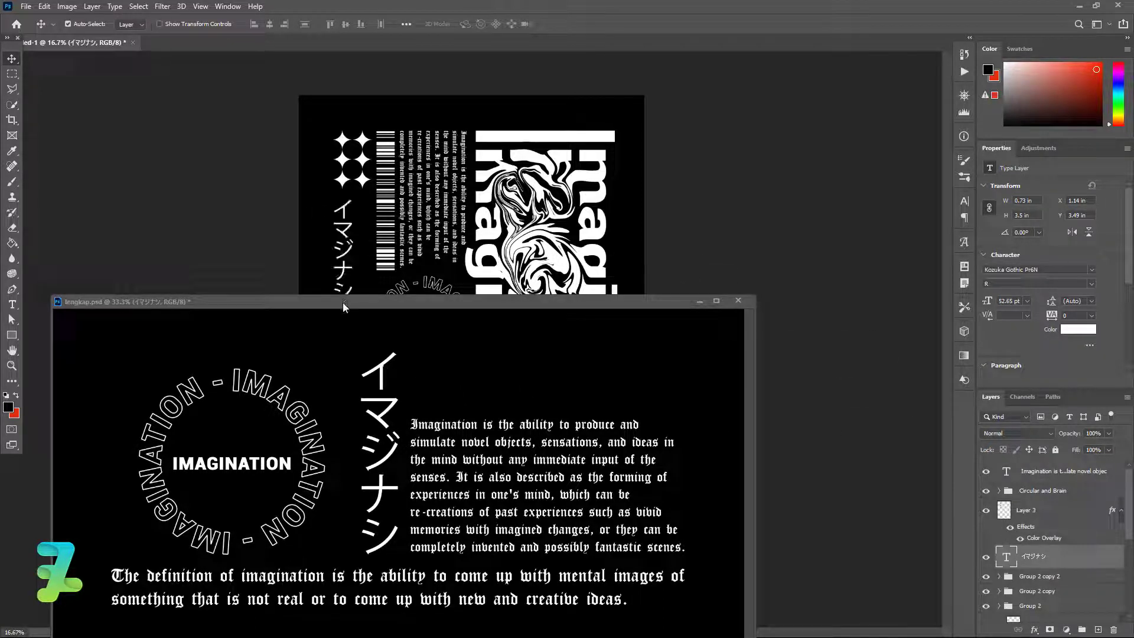
click(342, 302)
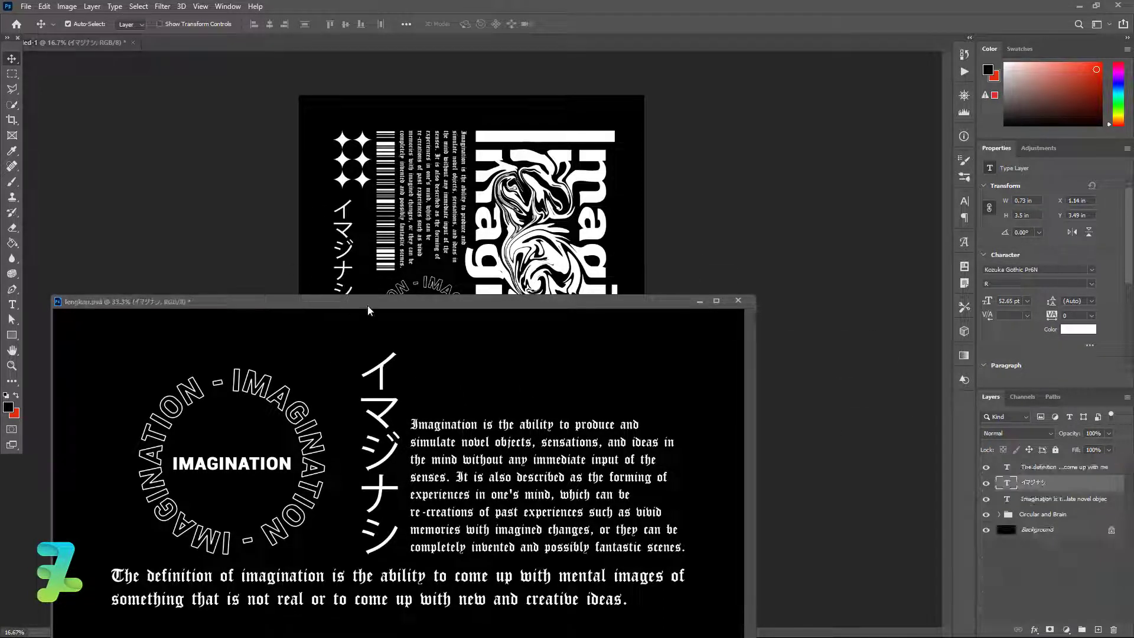
drag(341, 307, 341, 608)
click(344, 332)
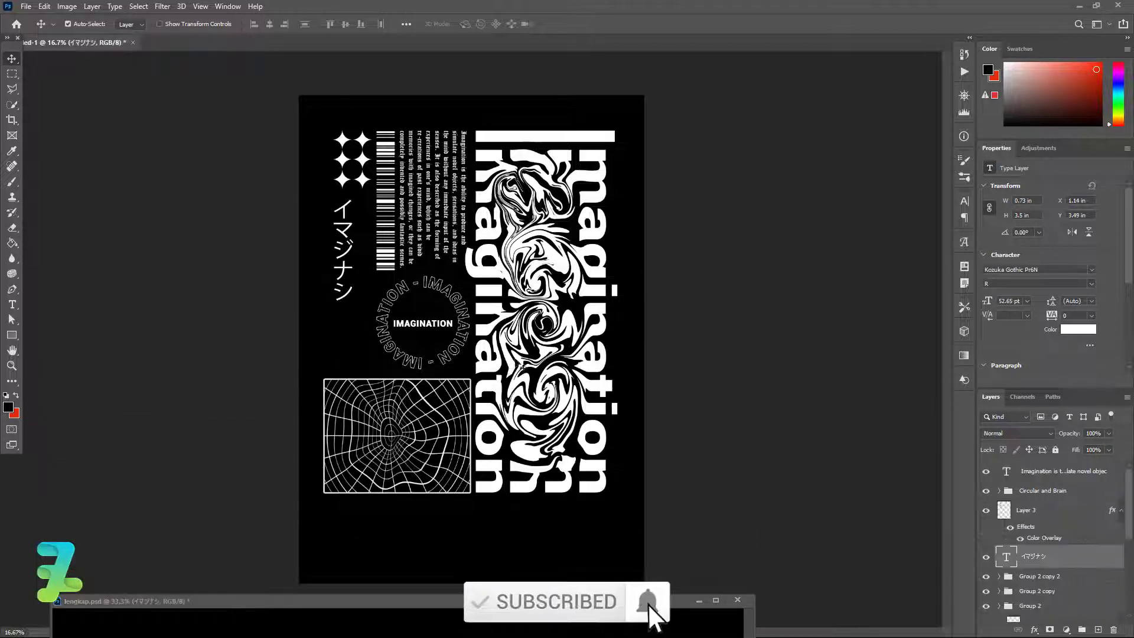
Step: Position the katakana just below the sparkles, then select the three sparkle groups
key(ctrl)
drag(351, 215, 353, 199)
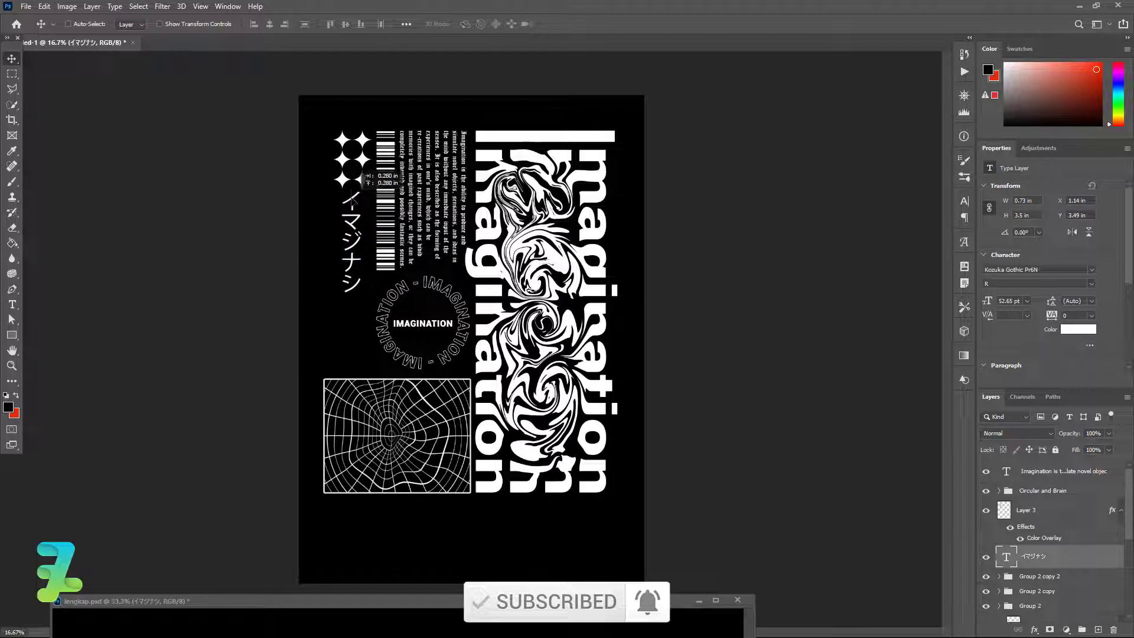
drag(353, 200, 352, 202)
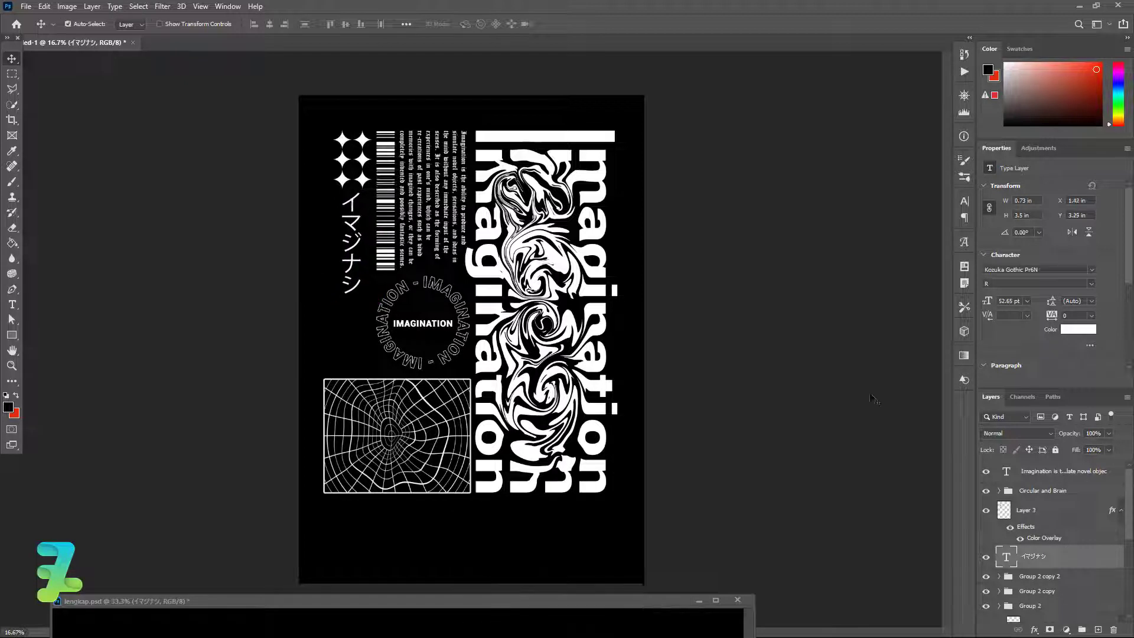
click(1043, 576)
shift+click(1044, 605)
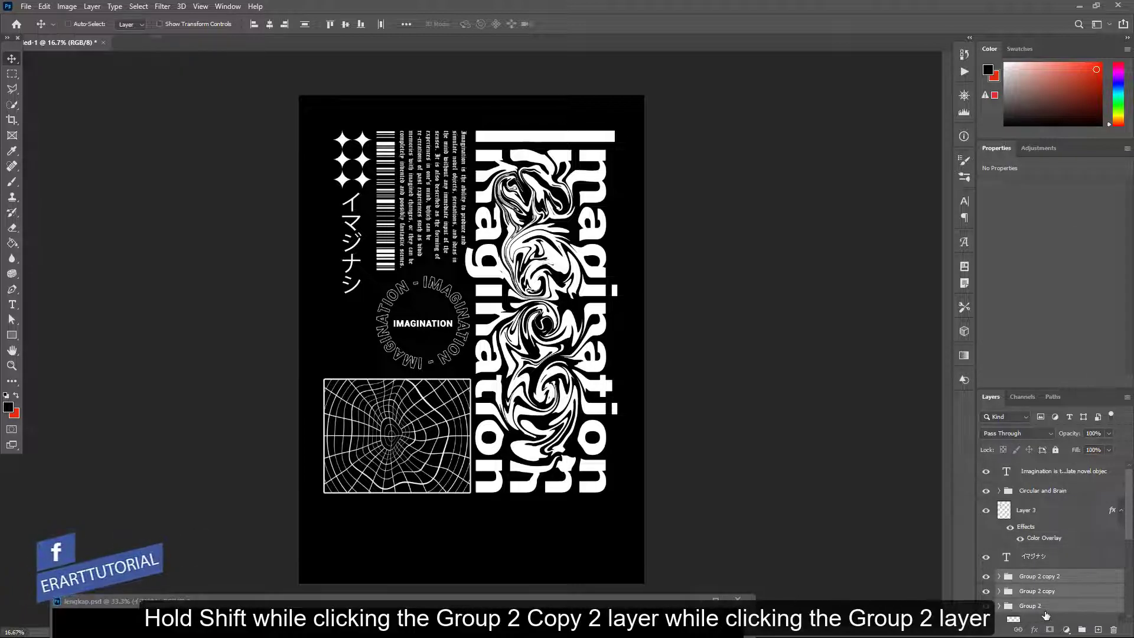
Step: Group the three sparkle groups, duplicate them, and move the copy below the katakana
key(ctrl+g)
key(ctrl+j)
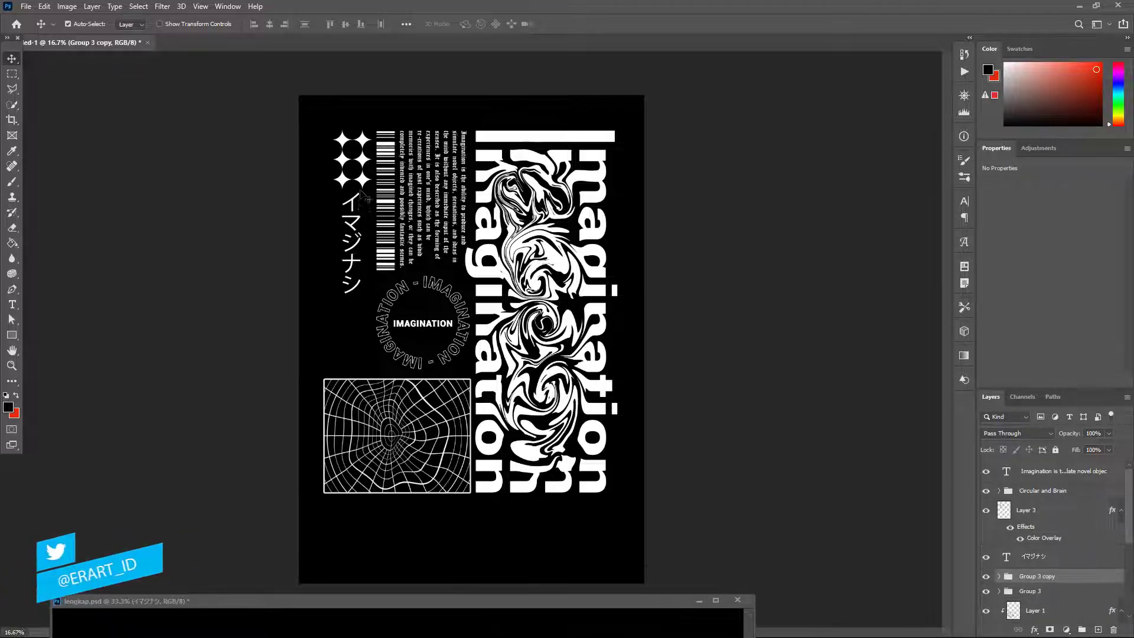
drag(368, 172, 361, 362)
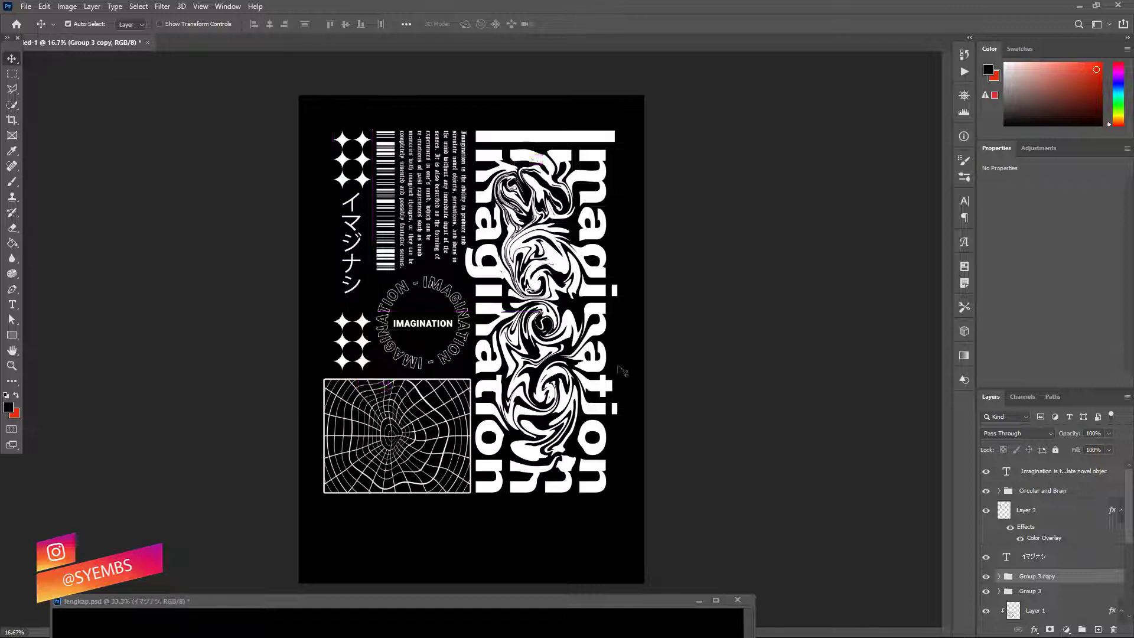
Step: Enlarge the katakana イマジナシ to fill the gap and nudge it slightly right
click(356, 289)
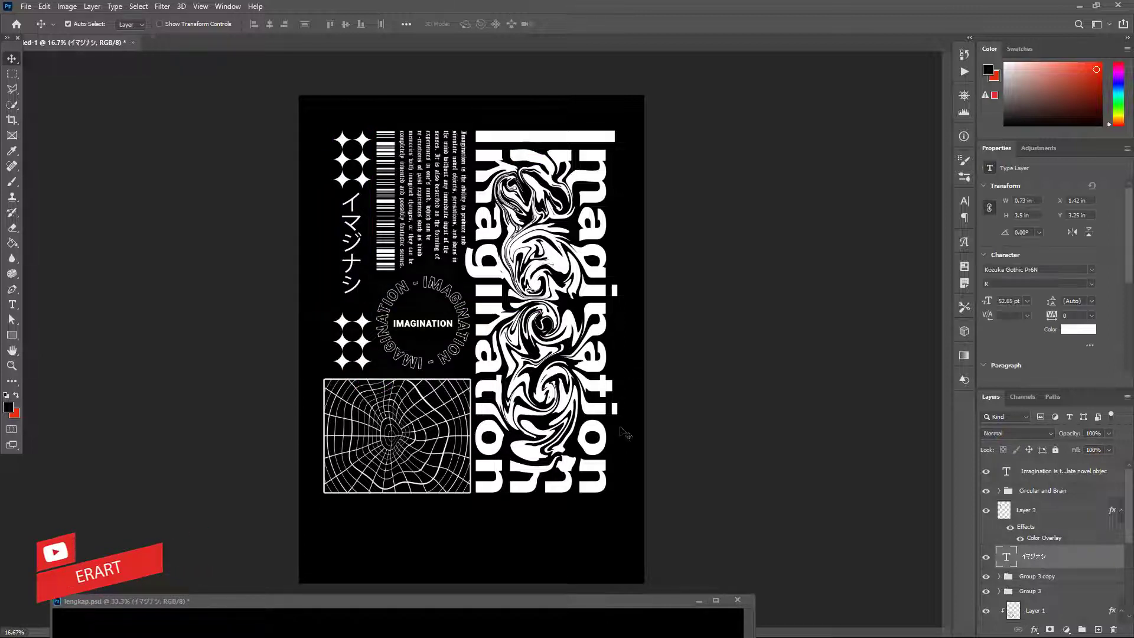
key(ctrl+t)
drag(340, 292, 310, 307)
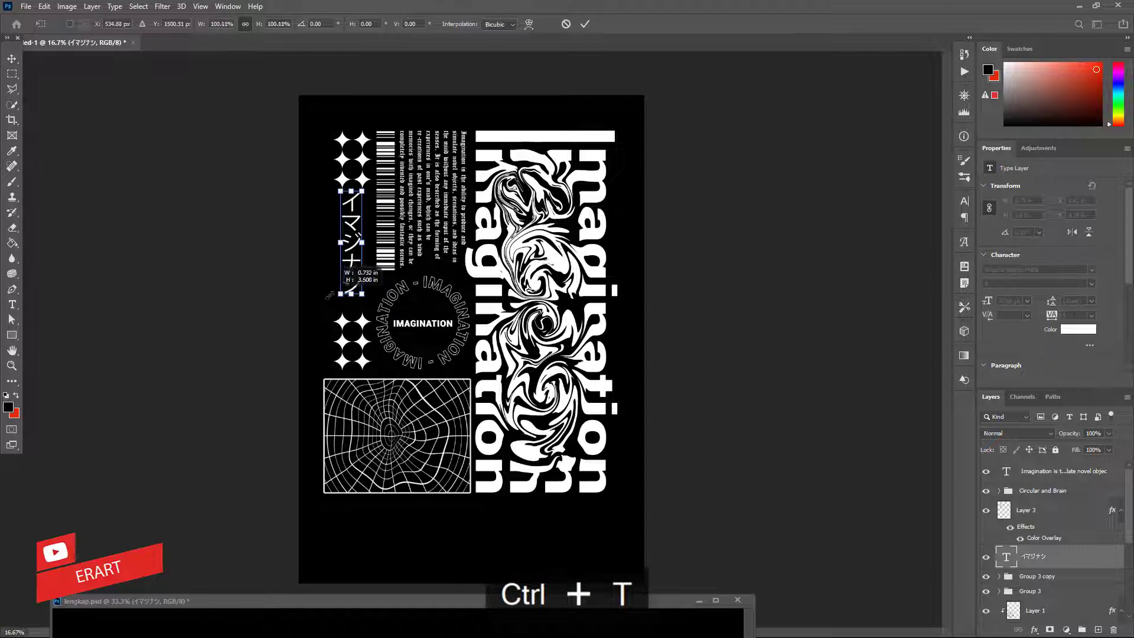
drag(311, 306, 313, 301)
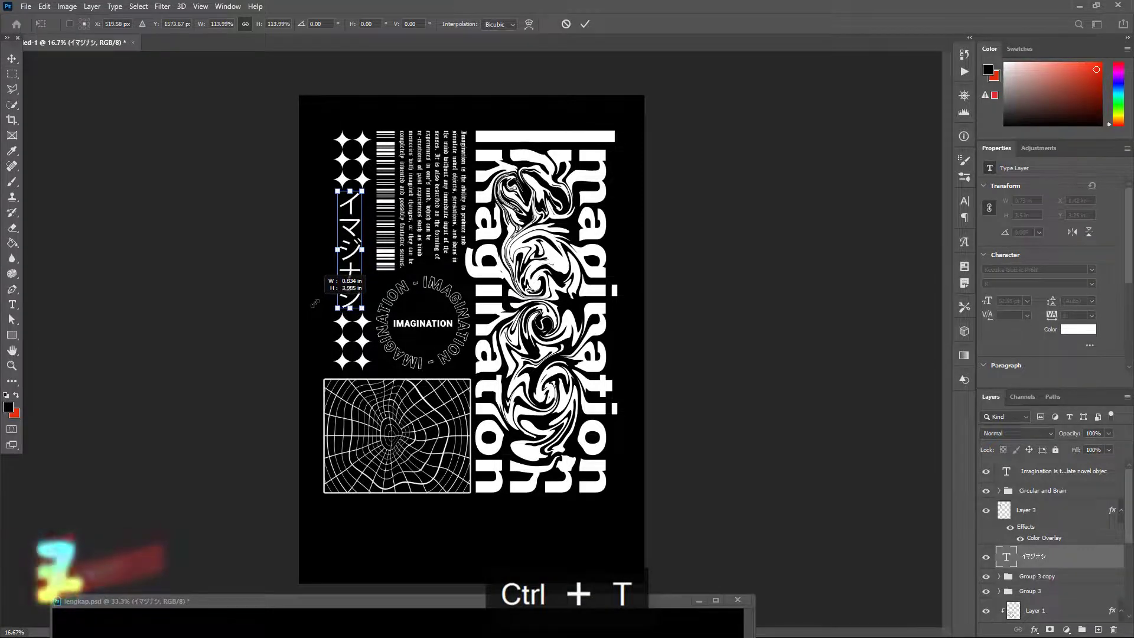
key(Return)
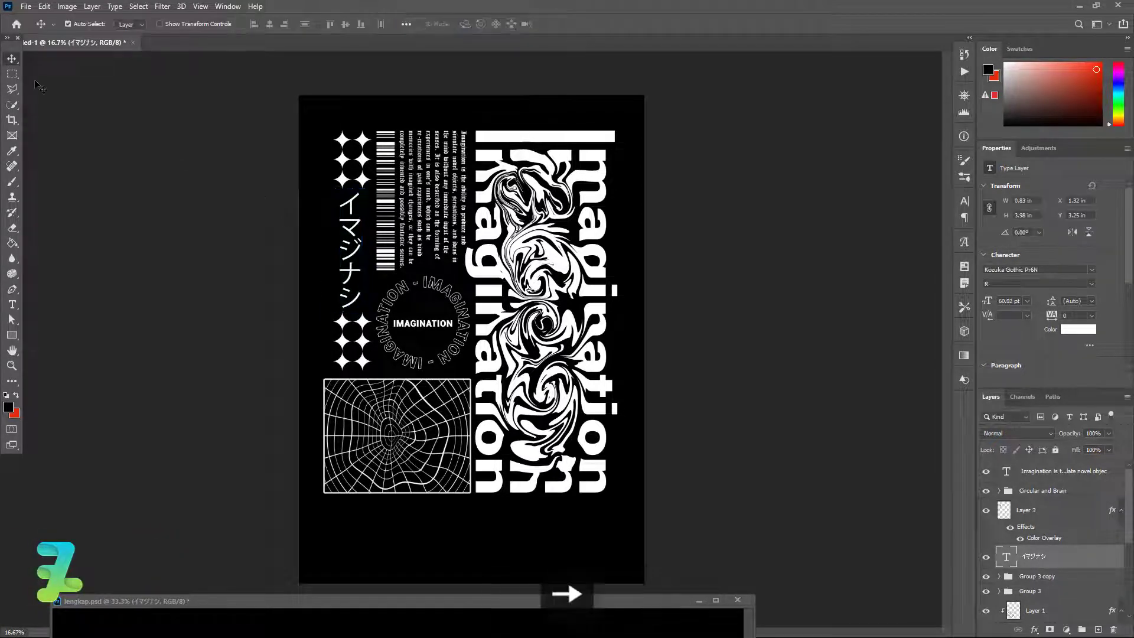
key(Right)
key(Right)
key(Right)
key(Right)
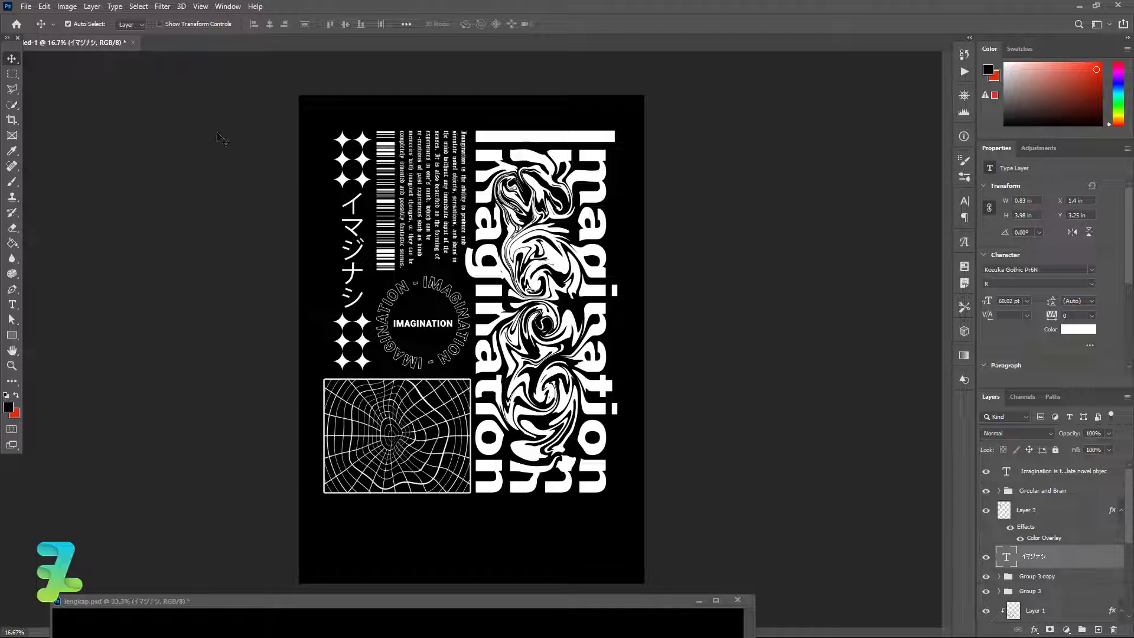
Step: Drag 'The definition…' text layer from lengkap.psd to the poster's bottom, then close lengkap.psd without saving
click(294, 606)
drag(294, 606, 385, 249)
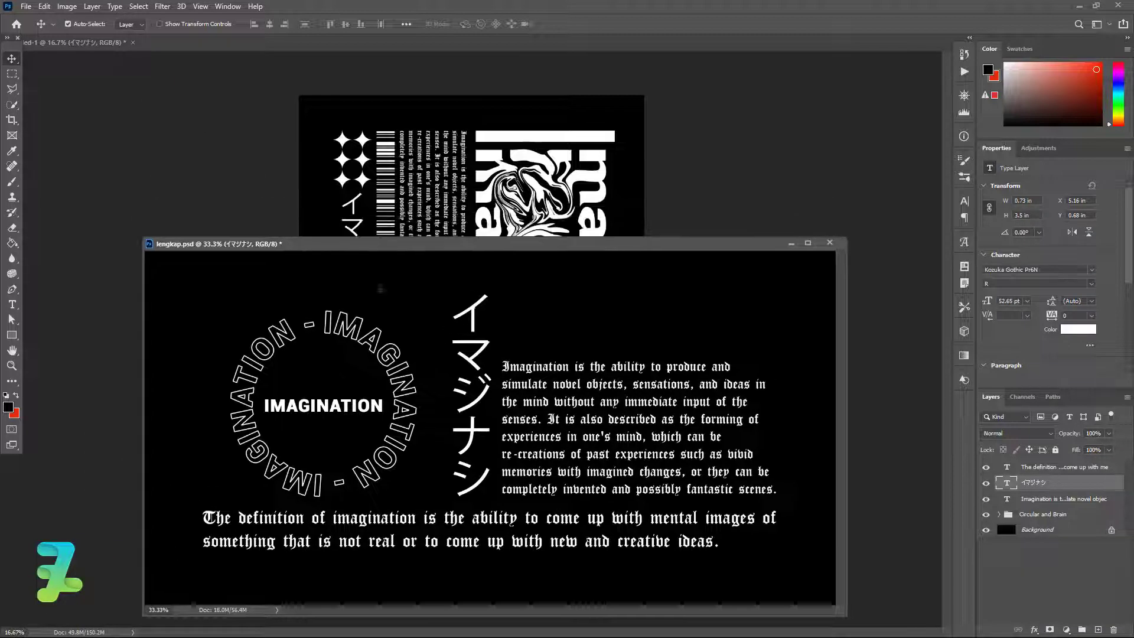
click(281, 525)
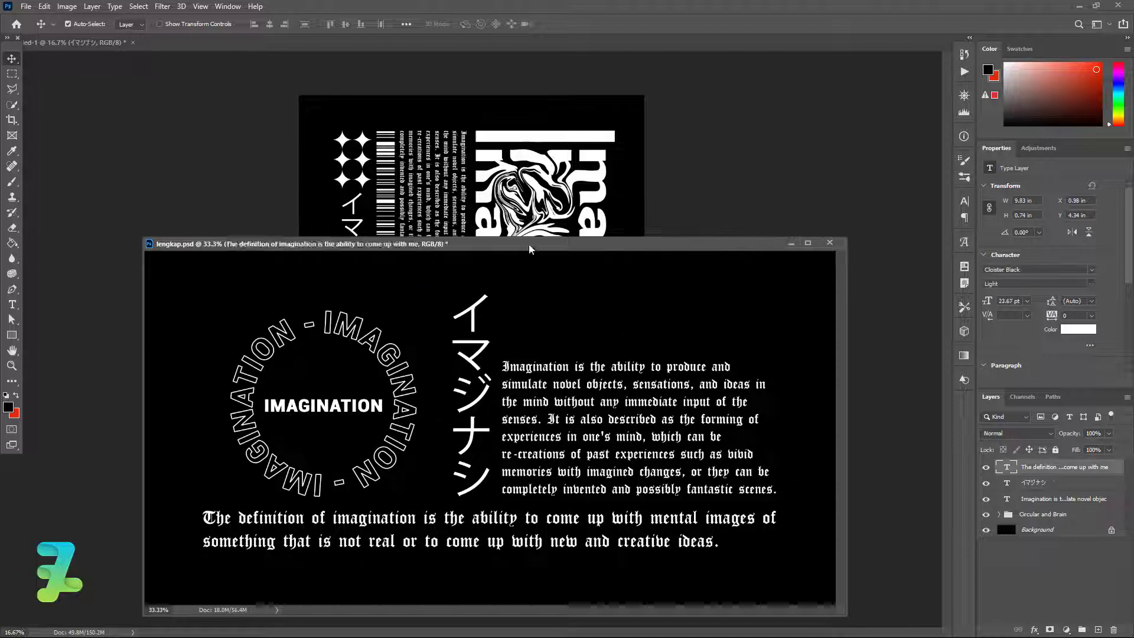
drag(528, 249, 530, 328)
click(793, 322)
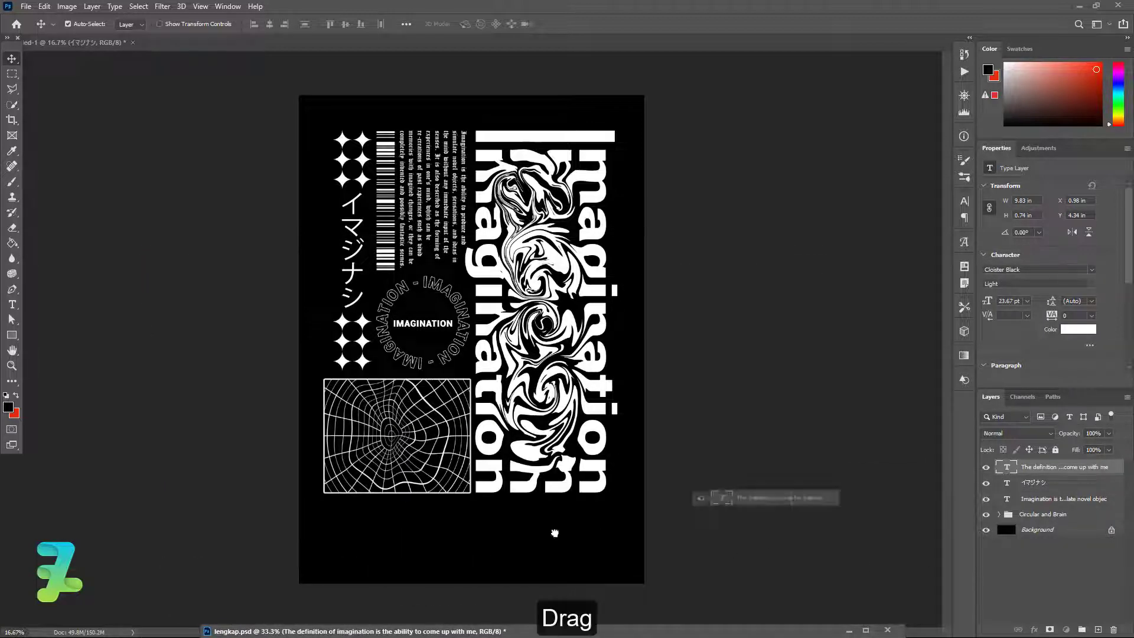
mouse_move(999, 471)
mouse_down()
mouse_move(403, 532)
mouse_move(440, 506)
mouse_move(433, 512)
mouse_up()
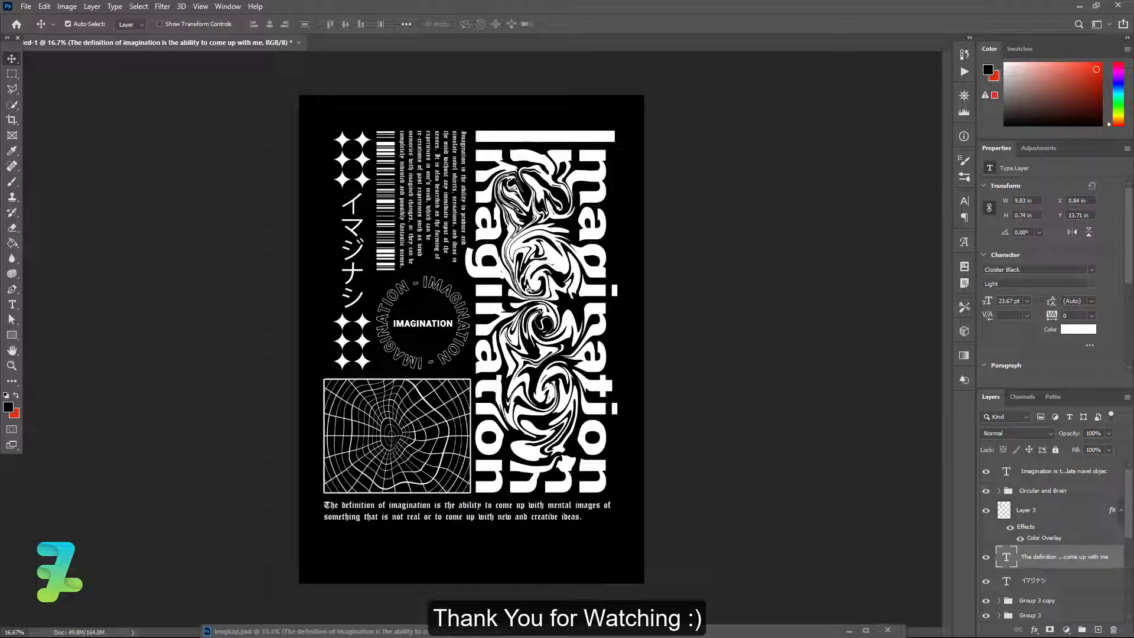
double_click(523, 632)
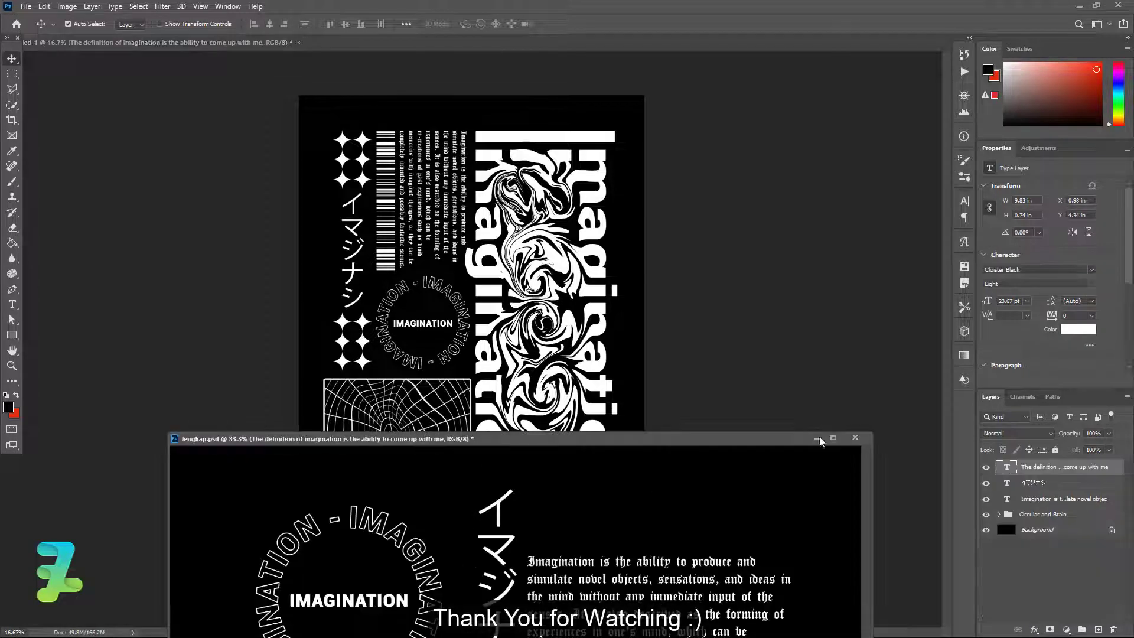
click(857, 436)
click(565, 243)
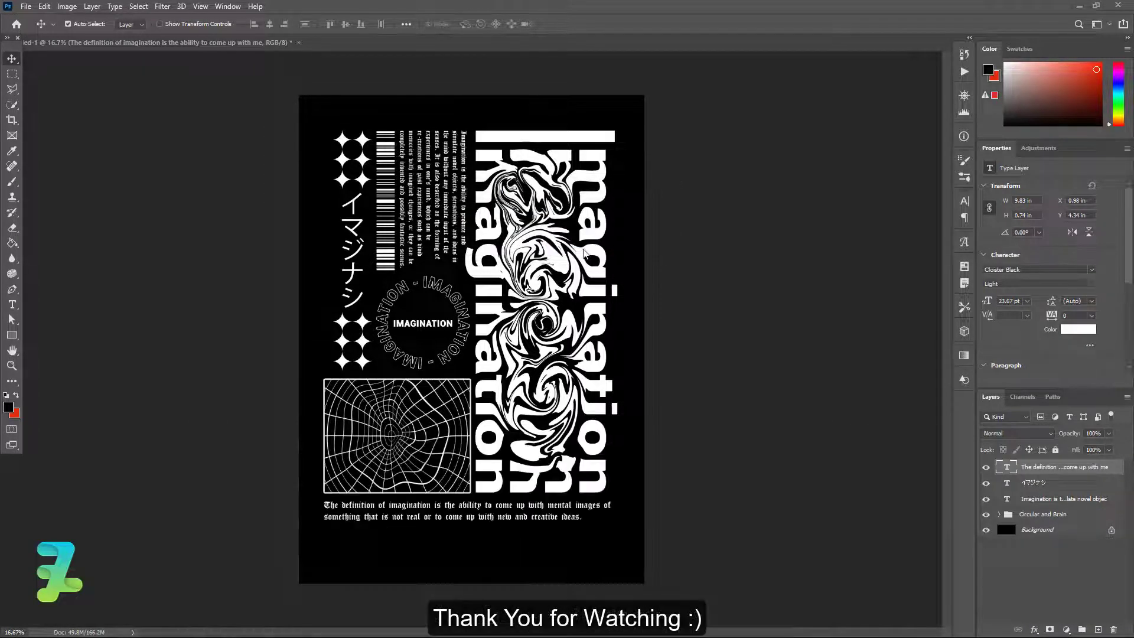